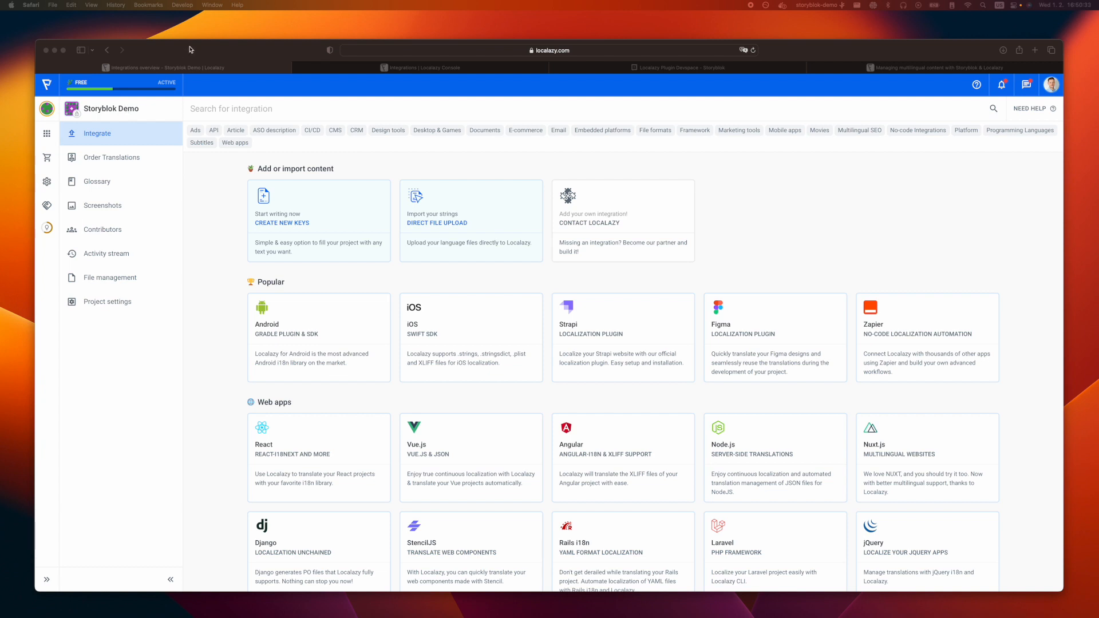
- Open the Localazy developer console from the Storyblok Demo project's settings and go to its Integrations list
click(190, 51)
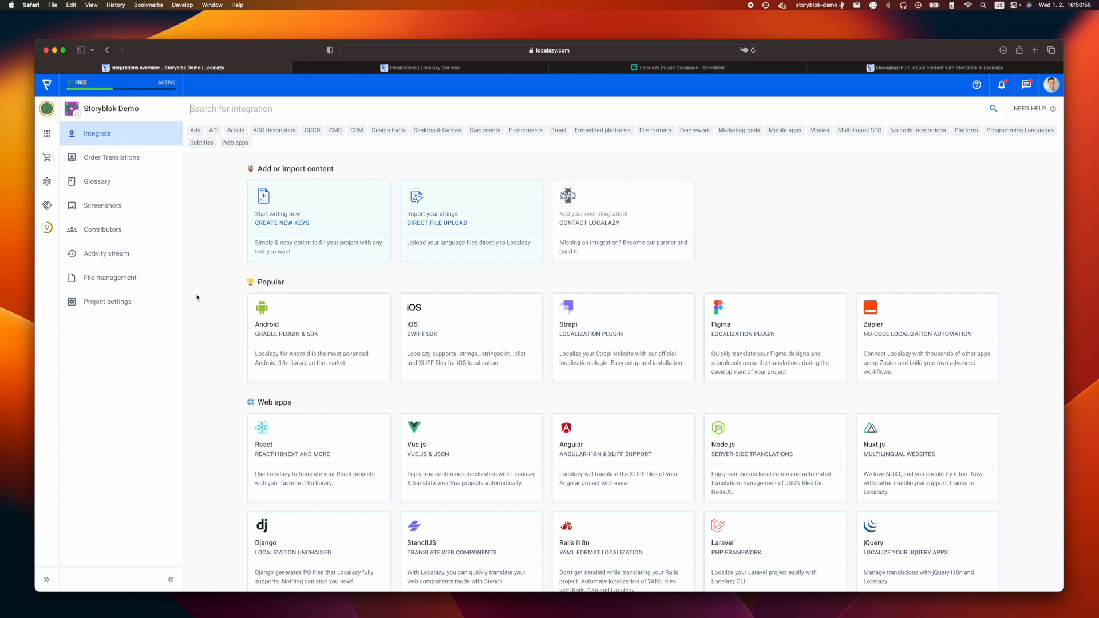
click(118, 303)
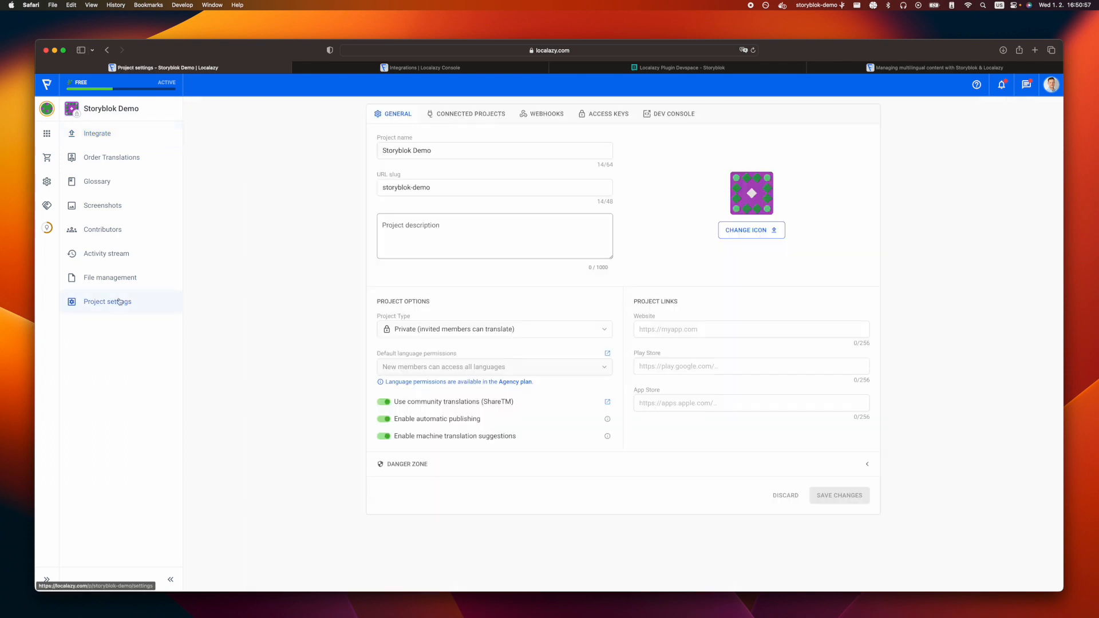
click(653, 117)
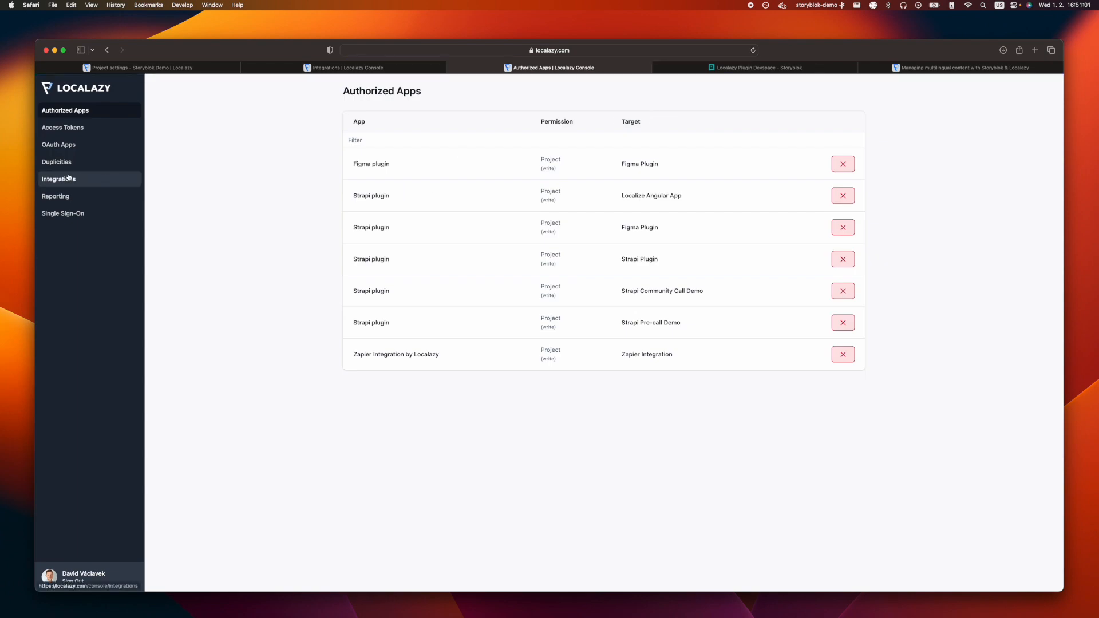
click(57, 181)
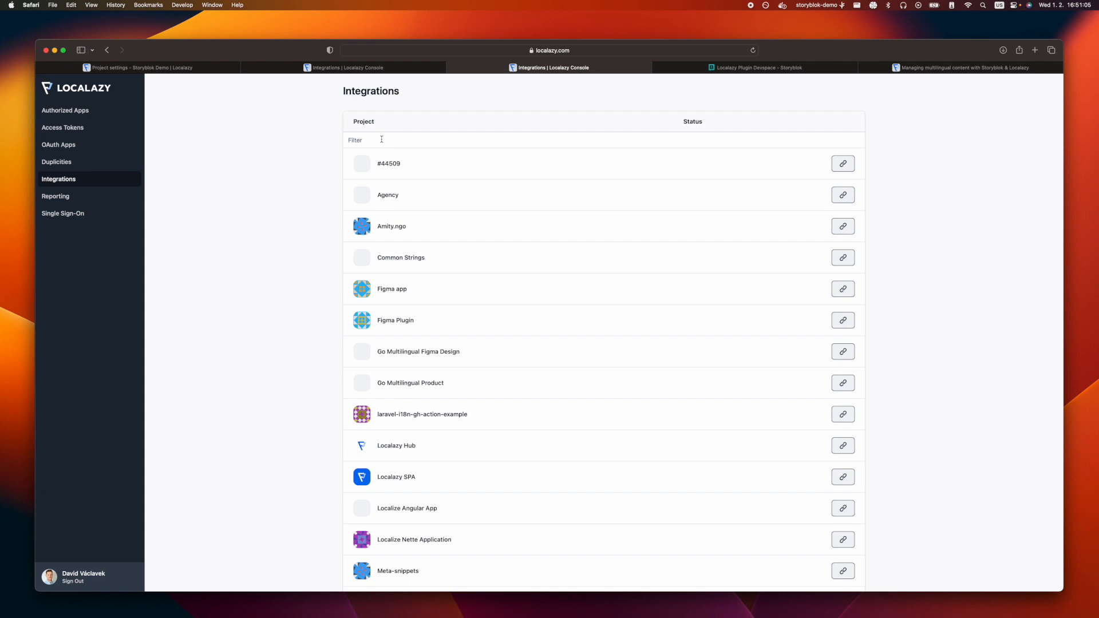
- Filter the integrations by "Story" and start connecting the Storyblok Demo project, choosing Storyblok as the integration
text(St)
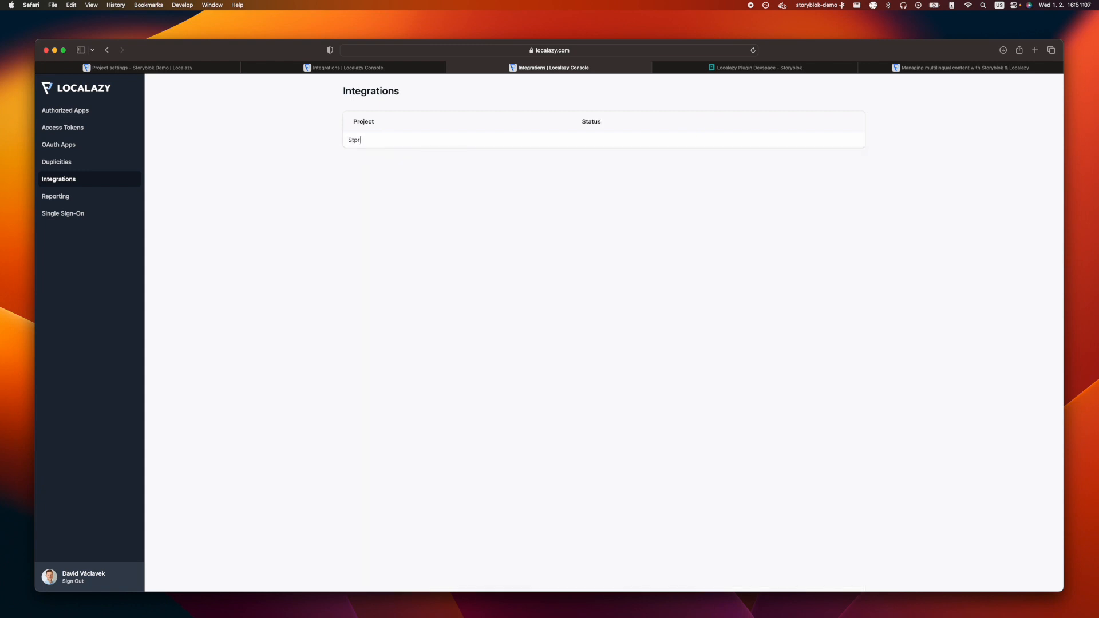
text(ory)
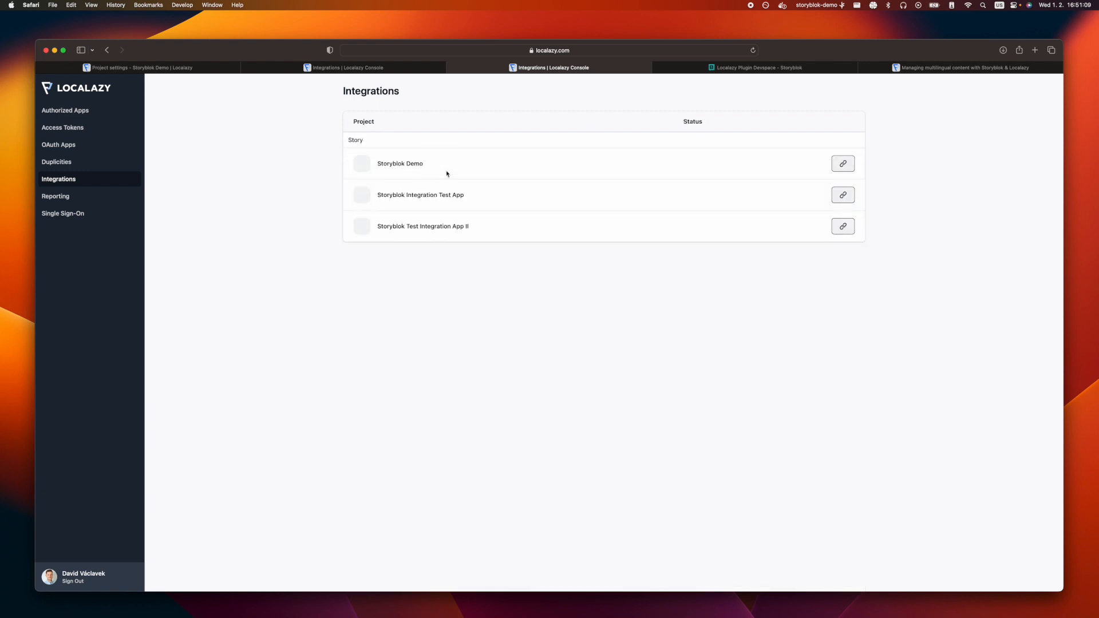
click(843, 164)
click(466, 331)
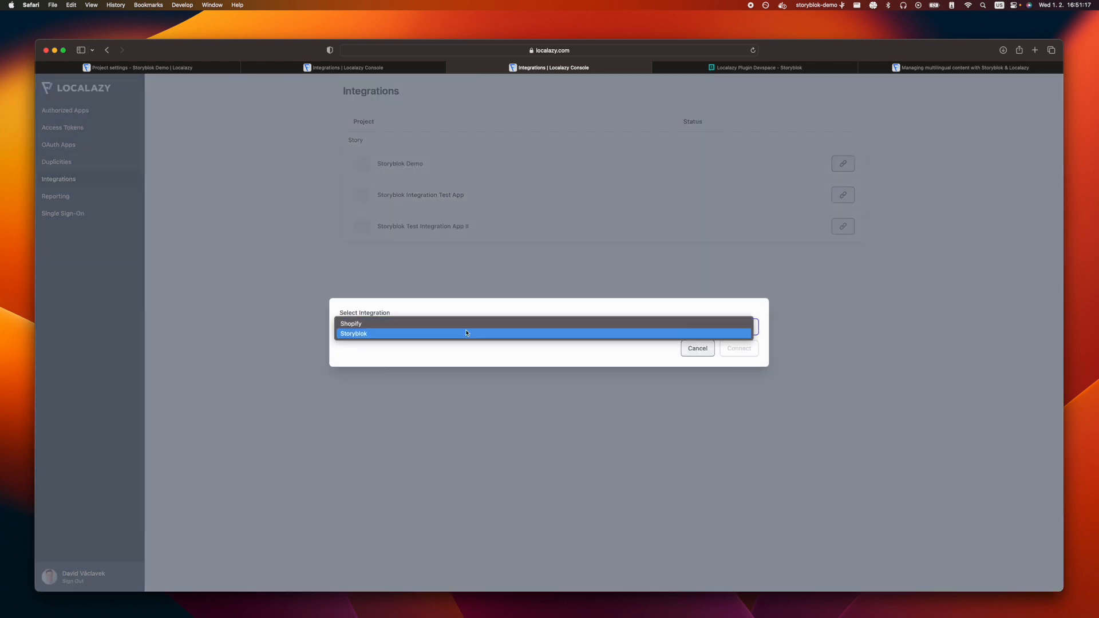
click(466, 334)
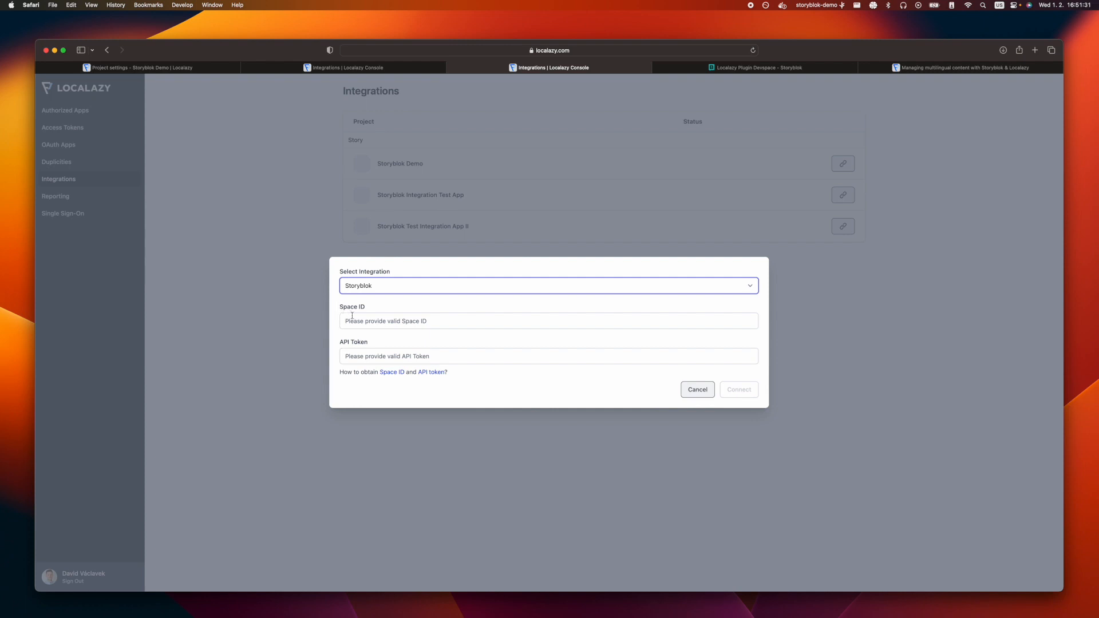
- Copy the space ID from the Storyblok space's web address and paste it as the integration's Space ID in Localazy
click(739, 68)
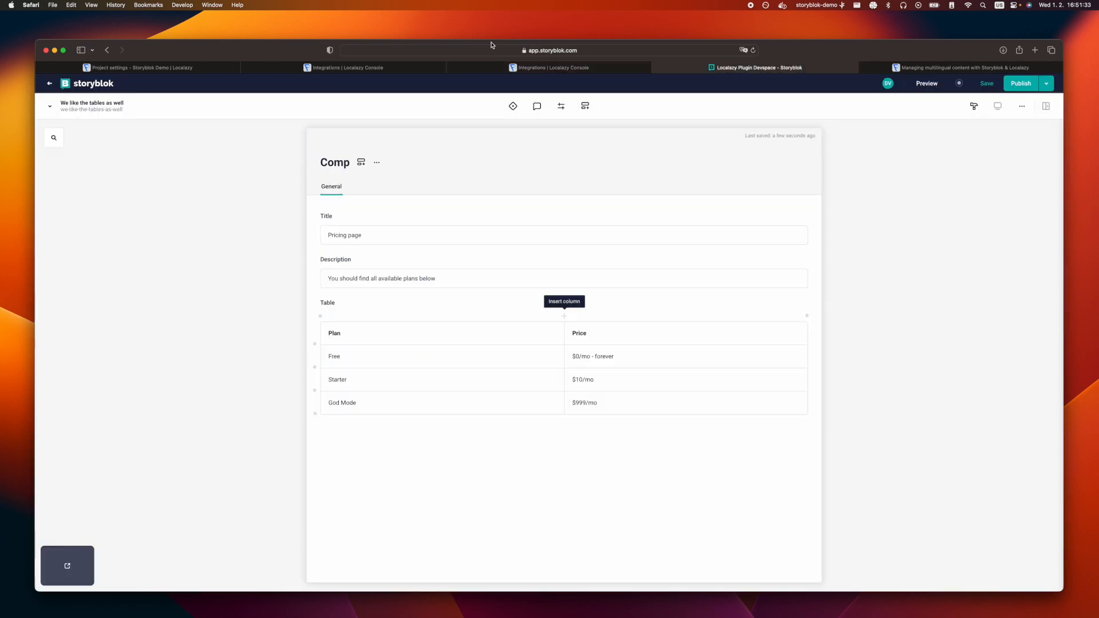
click(49, 86)
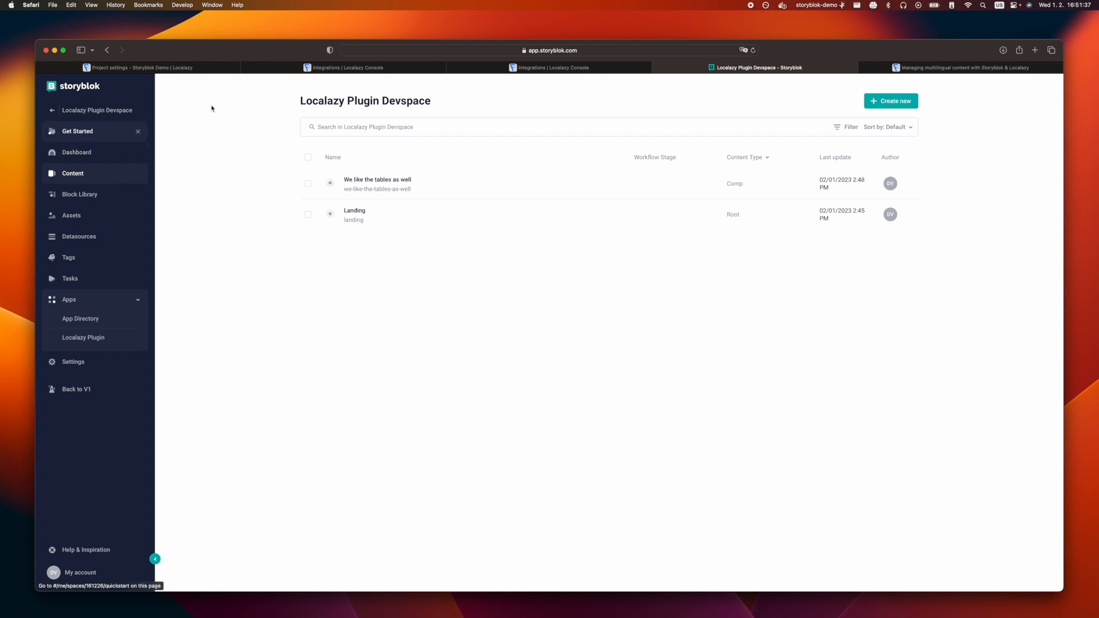
click(435, 51)
double_click(465, 50)
key(cmd+c)
click(231, 302)
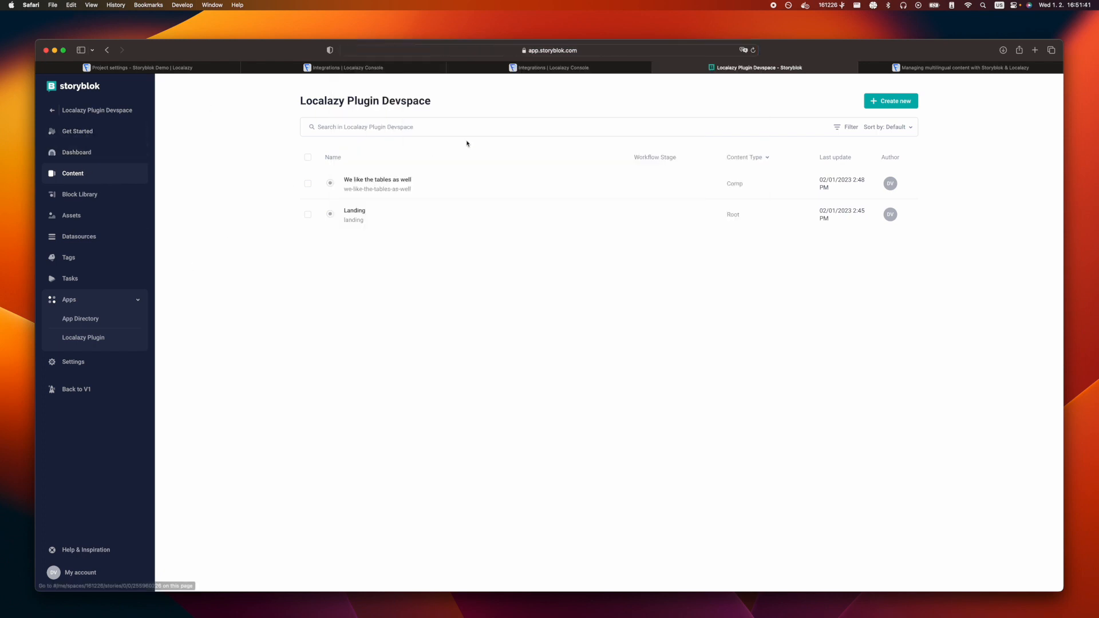
click(479, 69)
click(356, 322)
key(cmd+v)
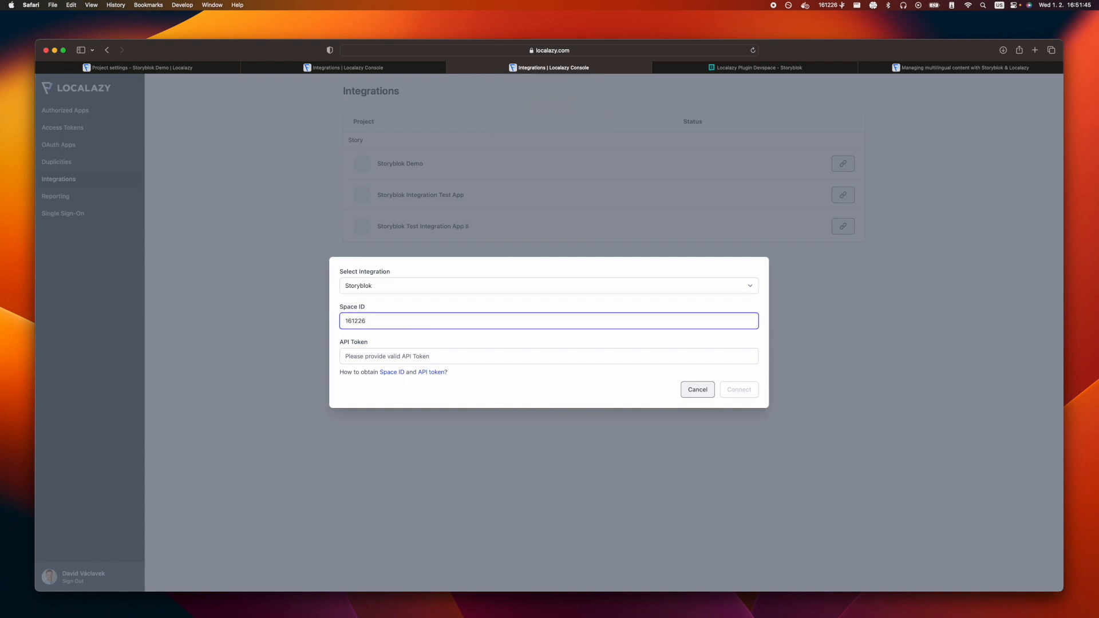
- Copy the Storyblok API token from another app and paste it as the integration's API Token
key(super+Tab)
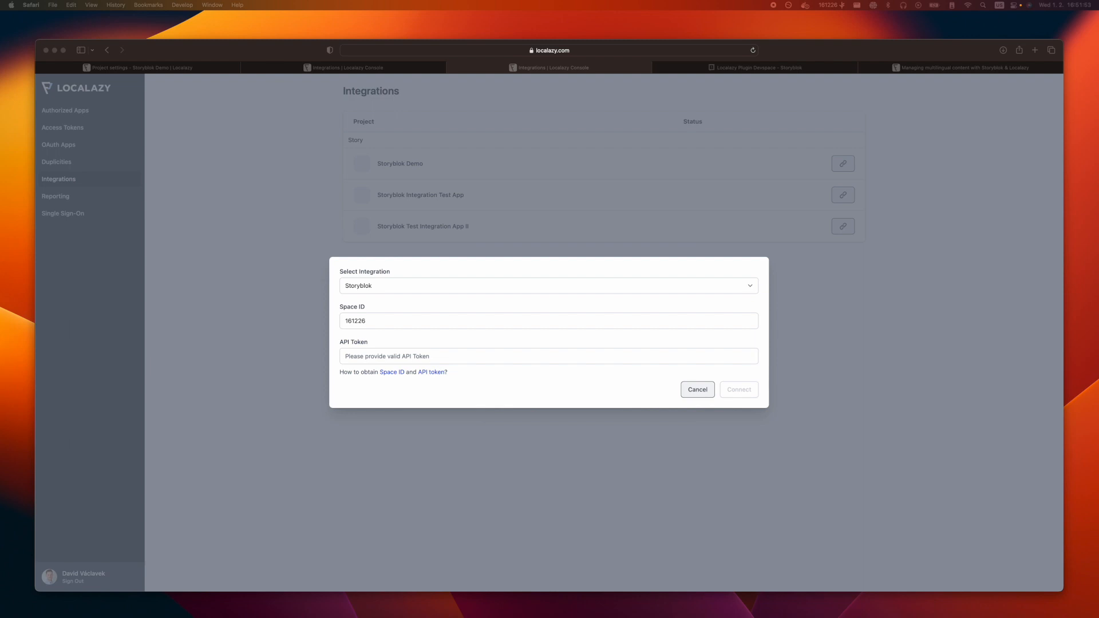
key(super+c)
click(434, 356)
key(super+v)
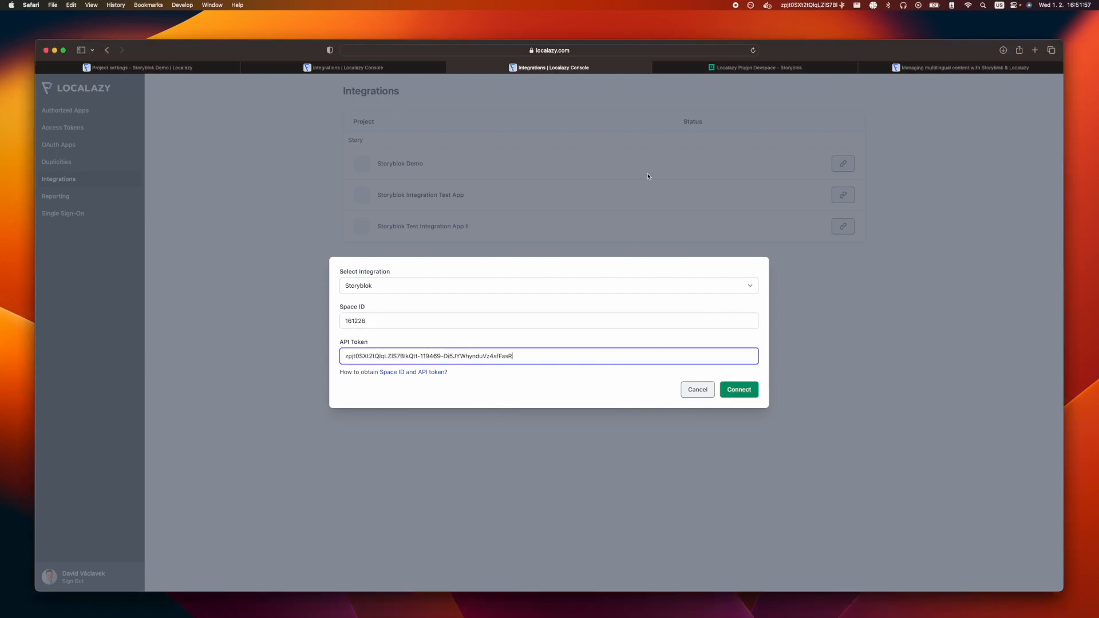
key(Return)
- Switch to Storyblok and view the personal access tokens in the account settings
click(702, 70)
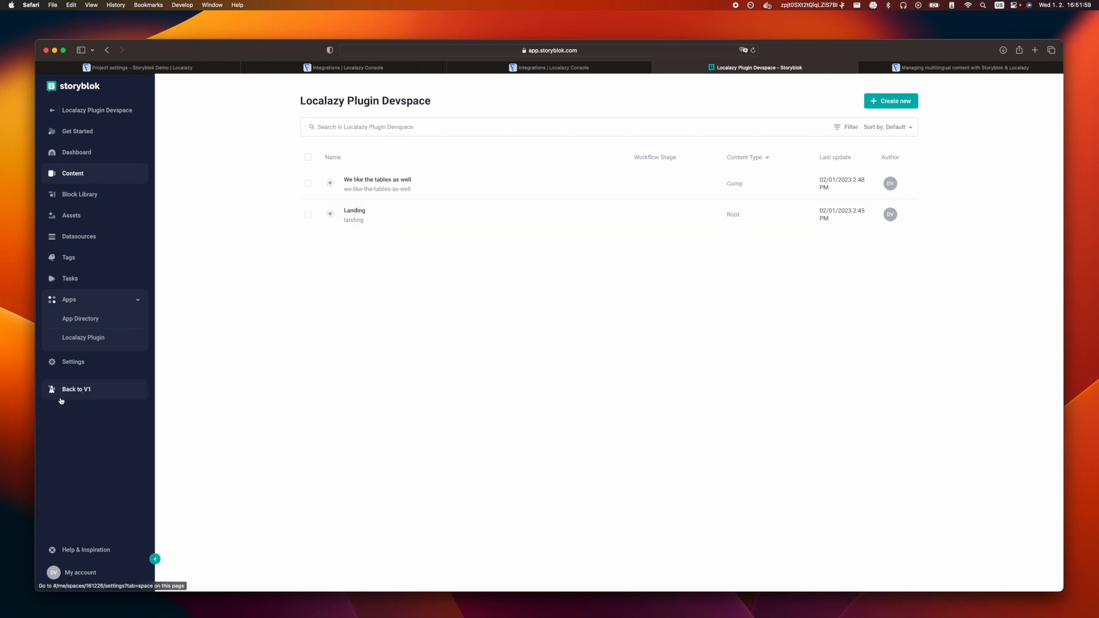
click(66, 365)
click(74, 573)
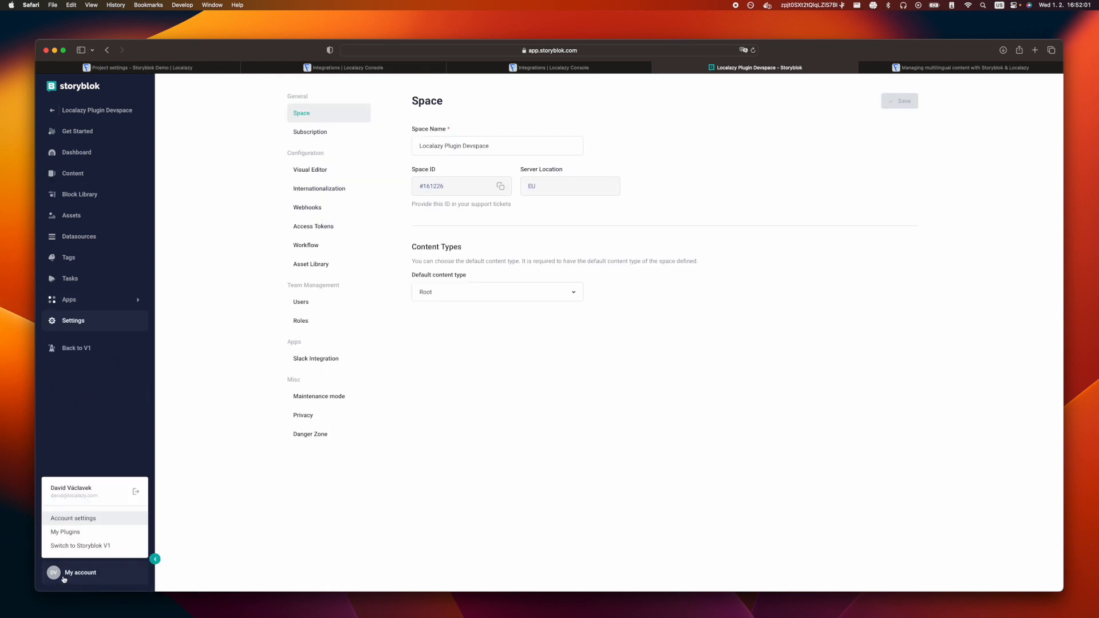
click(68, 519)
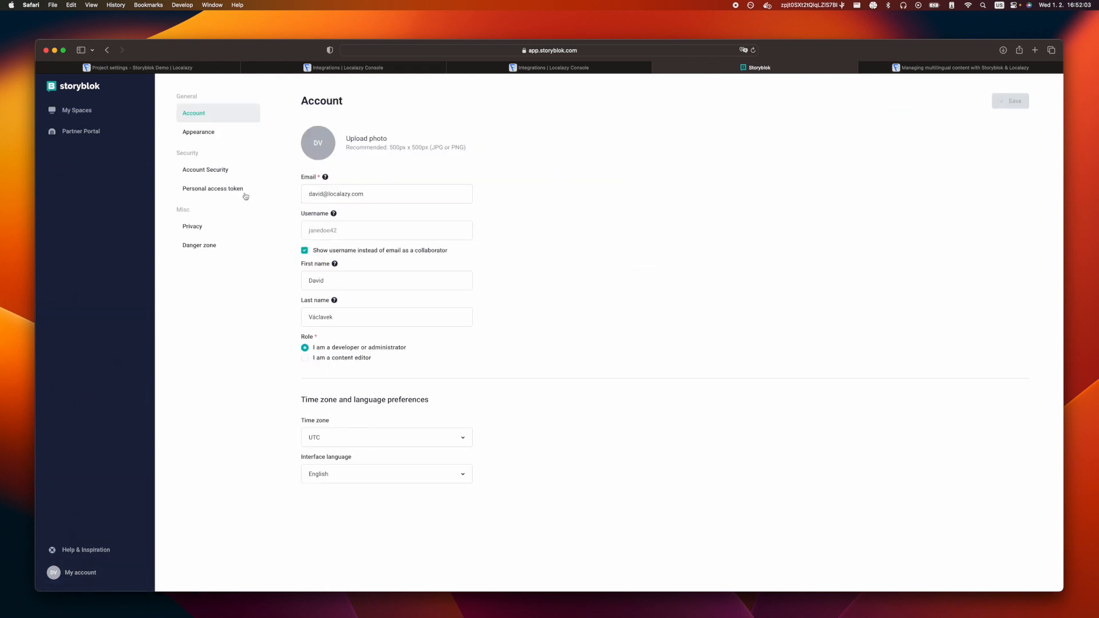
click(221, 188)
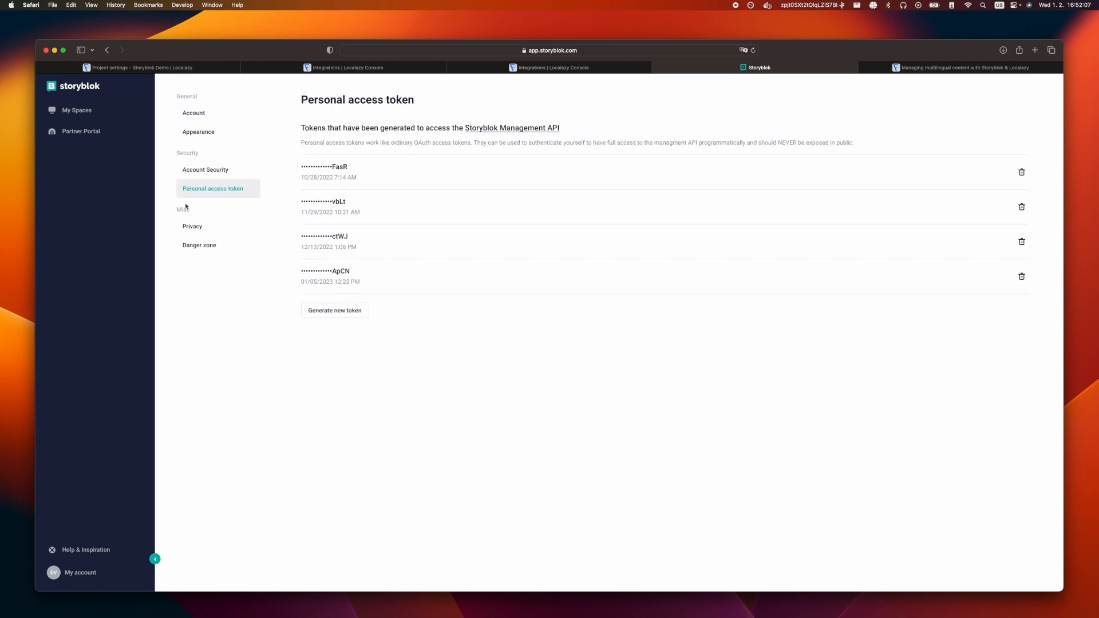
- Return to the Localazy Console and start the Storyblok Demo project's connection again, choosing Storyblok as the integration
click(523, 69)
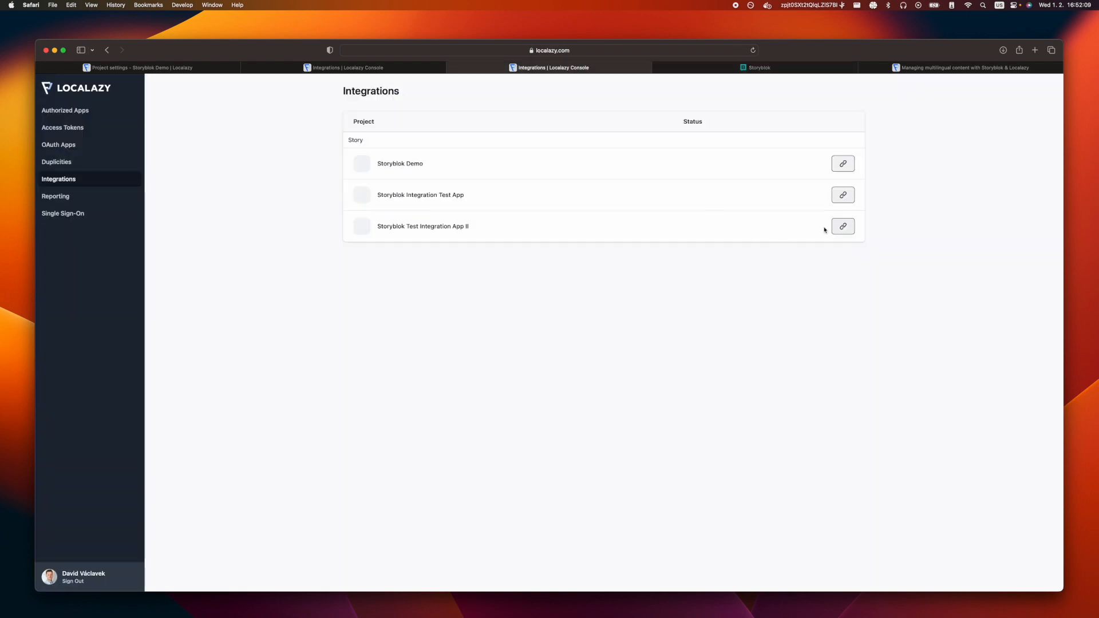
click(843, 164)
click(503, 327)
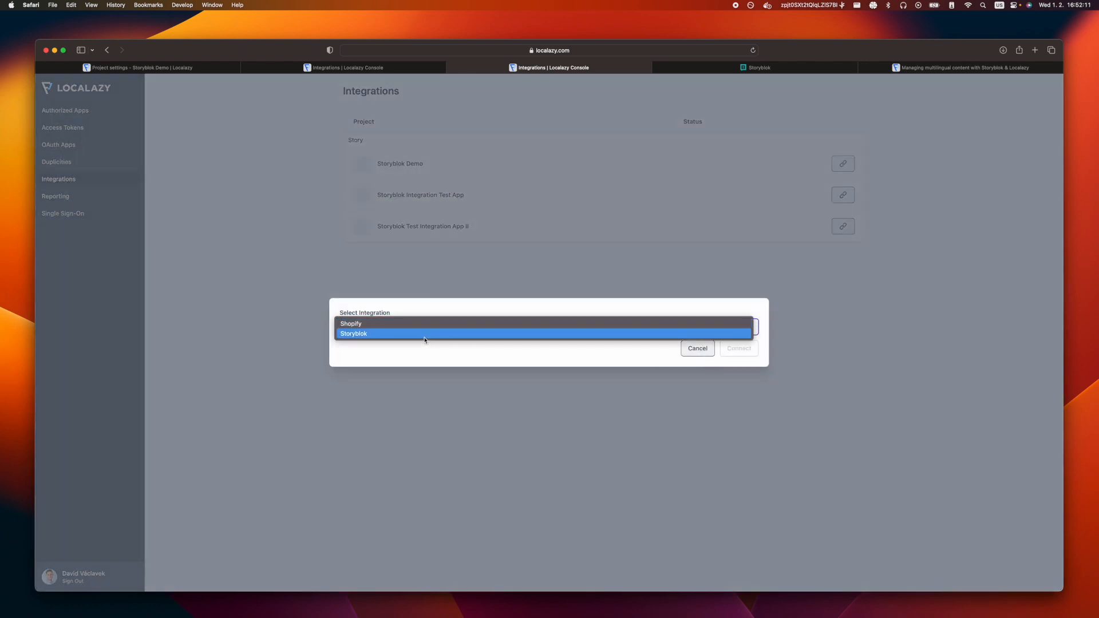
click(471, 335)
- Paste the API token and the copied space ID into their fields, and connect the Storyblok integration
click(361, 342)
key(super+v)
key(shift+super+c)
key(Down)
key(Return)
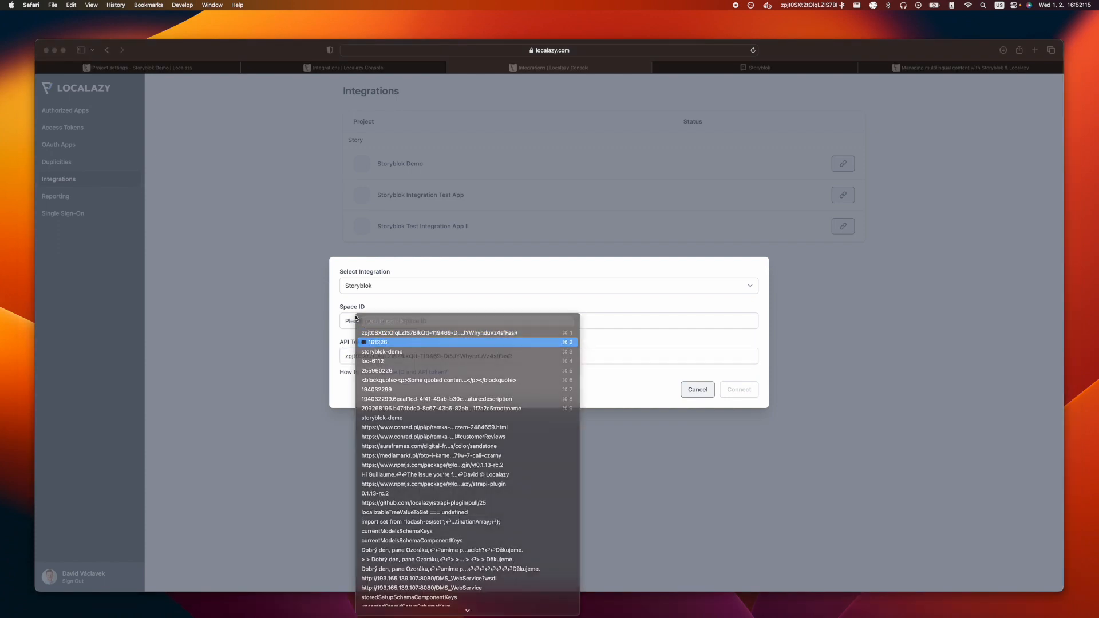
click(355, 317)
key(super+v)
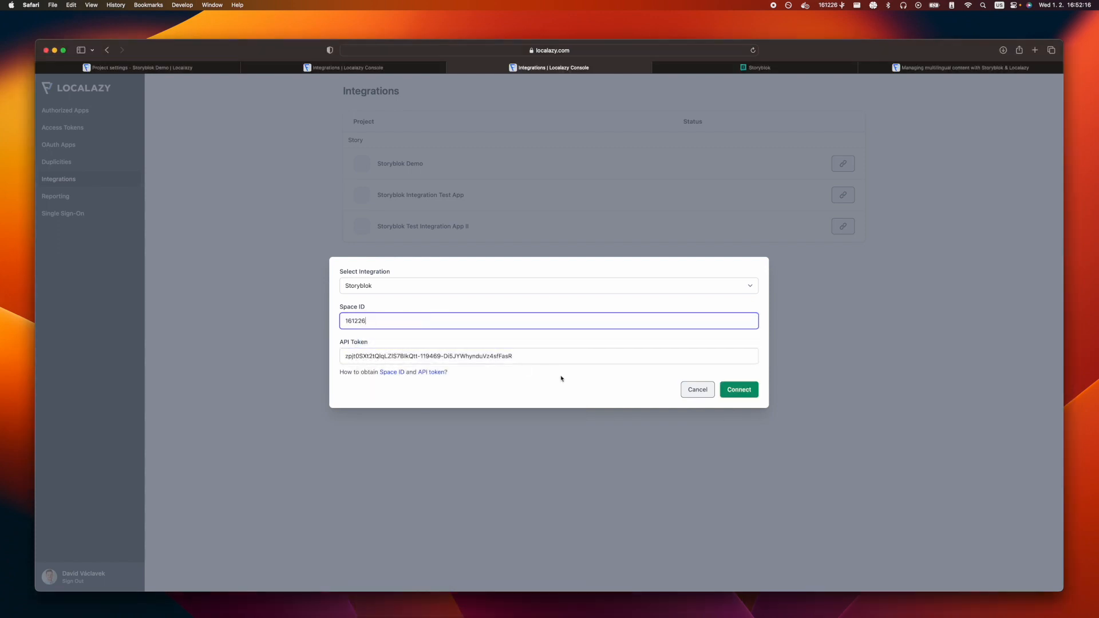
click(739, 390)
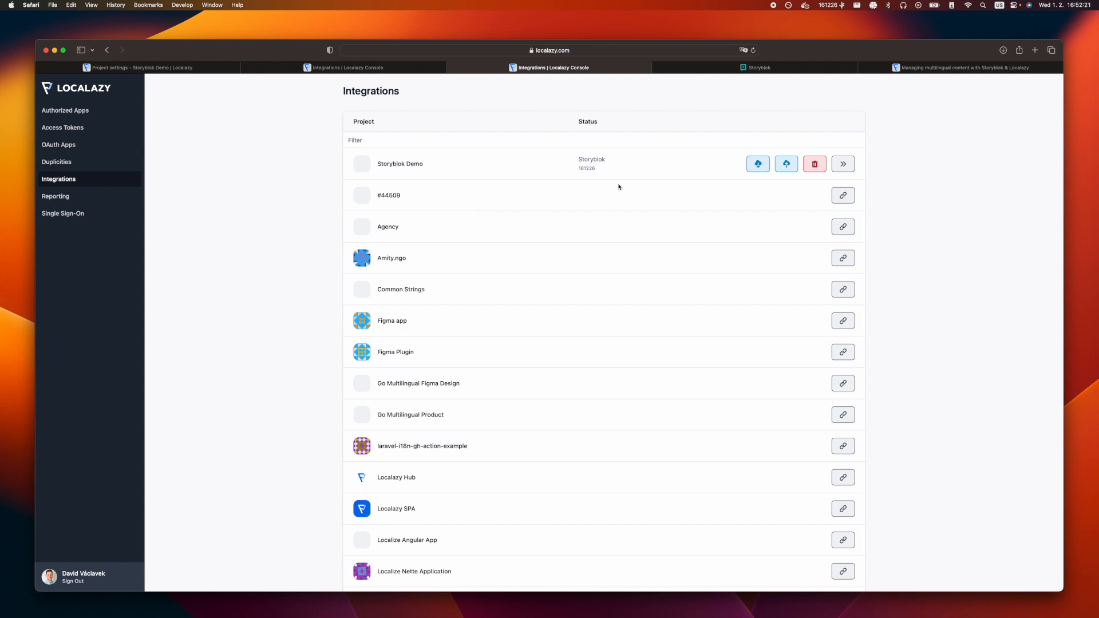
- Open the connected Storyblok integration and examine its project overview and Download to Localazy settings
click(759, 165)
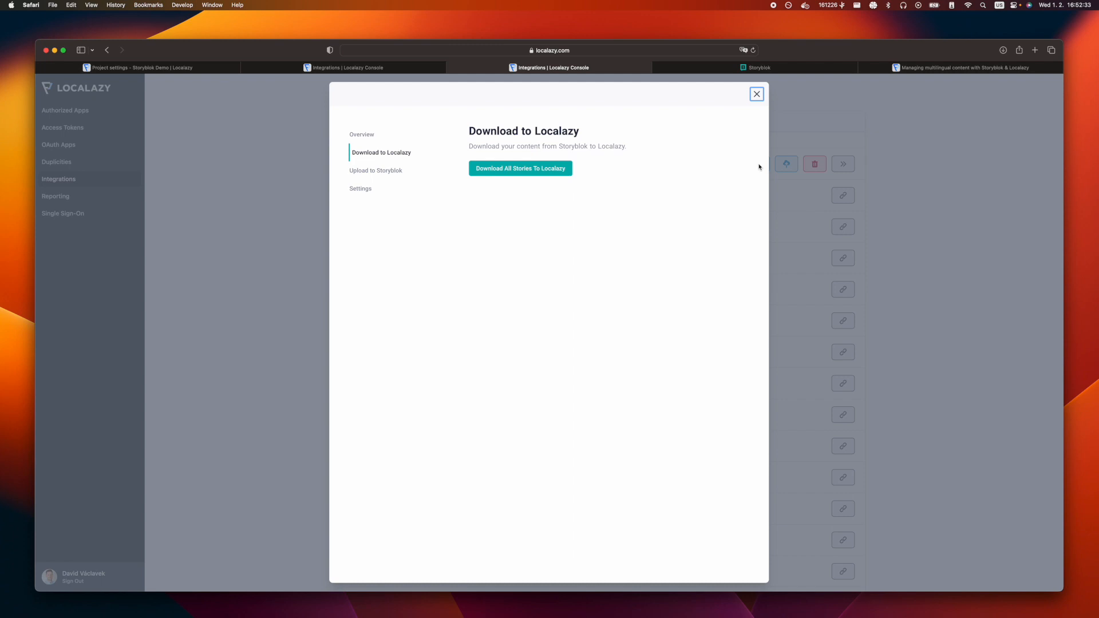
click(361, 135)
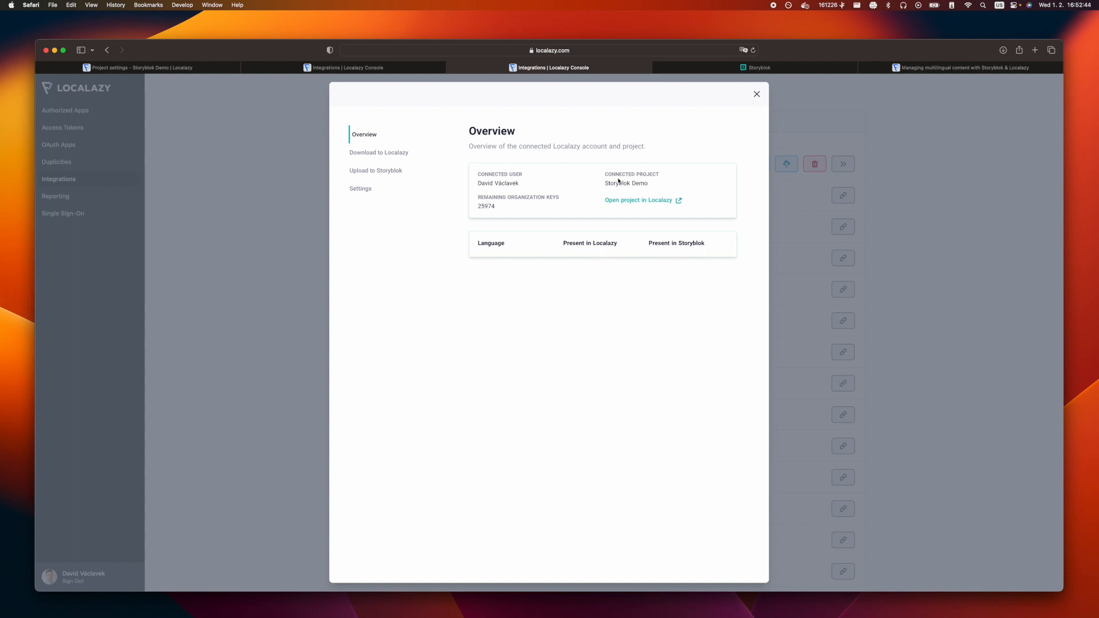
drag(602, 172, 655, 187)
click(654, 187)
click(362, 194)
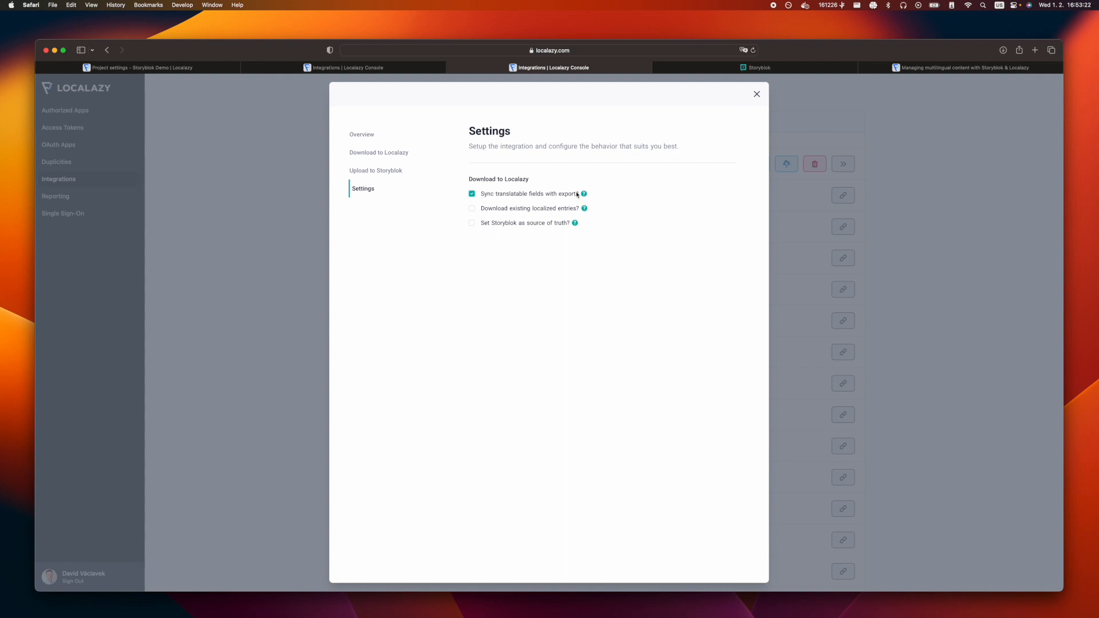
mouse_move(584, 194)
- Download all stories from Storyblok to Localazy
click(365, 153)
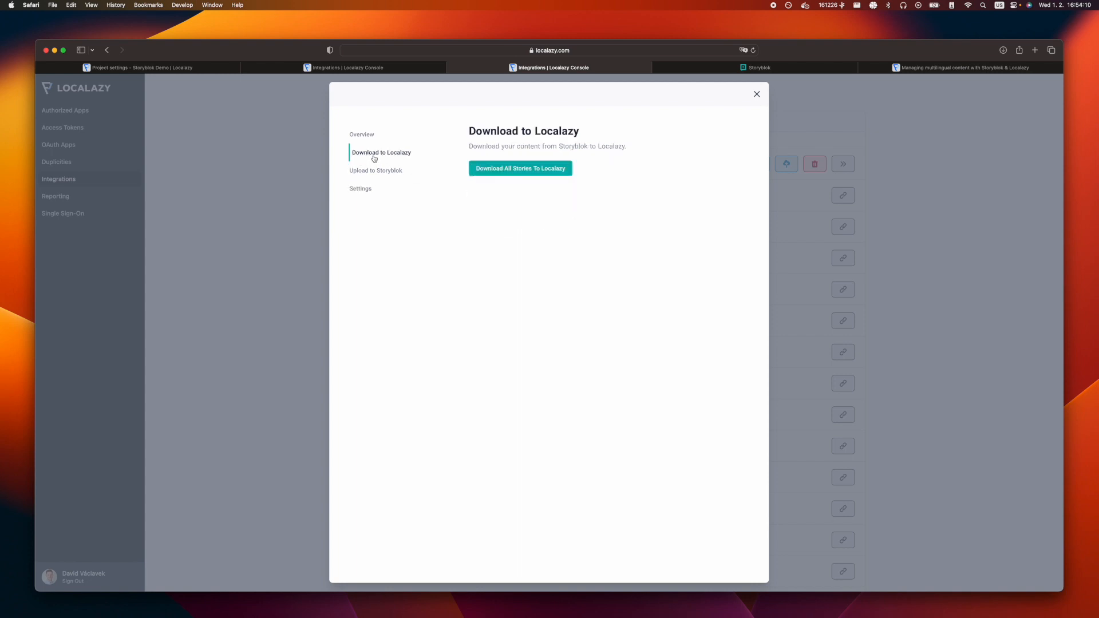
click(515, 167)
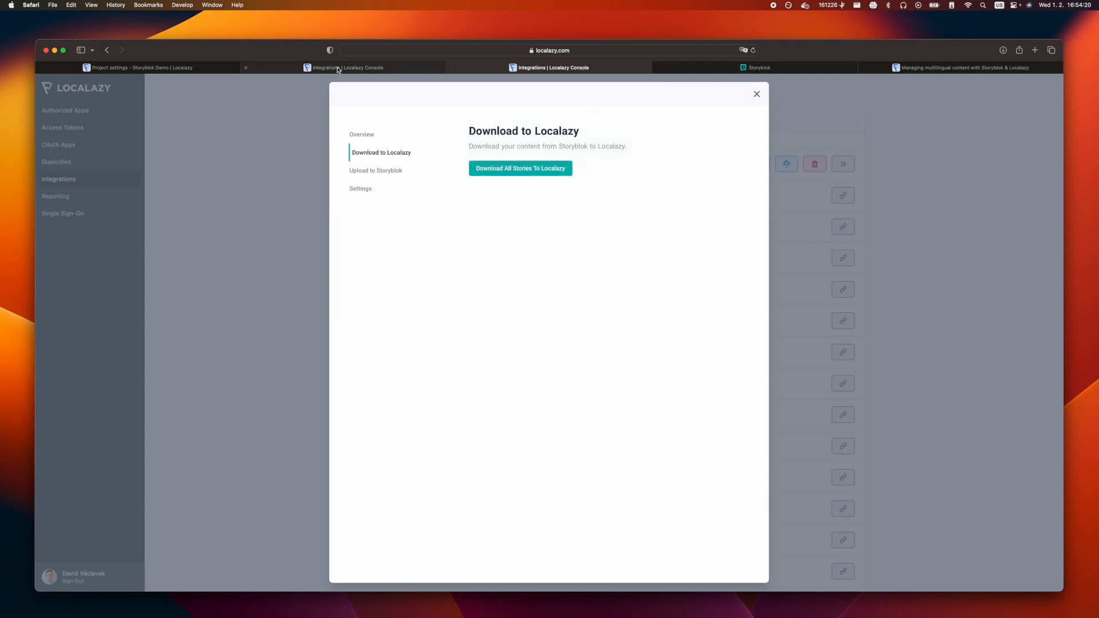
- Close the spare Integrations console page and switch to the Storyblok Demo project page
mouse_move(183, 67)
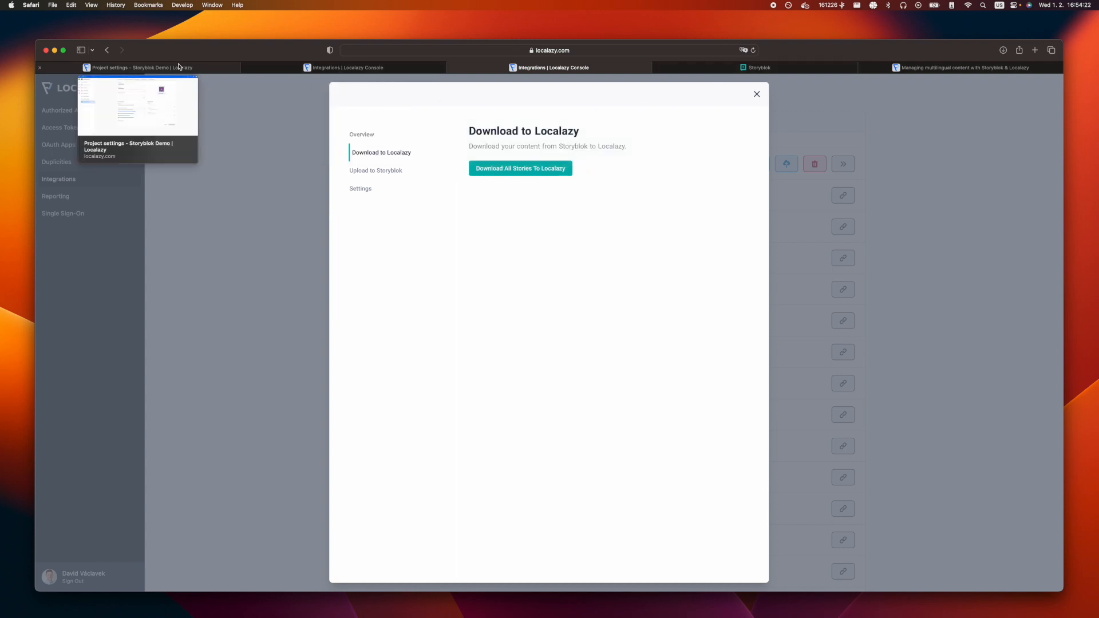
mouse_move(246, 70)
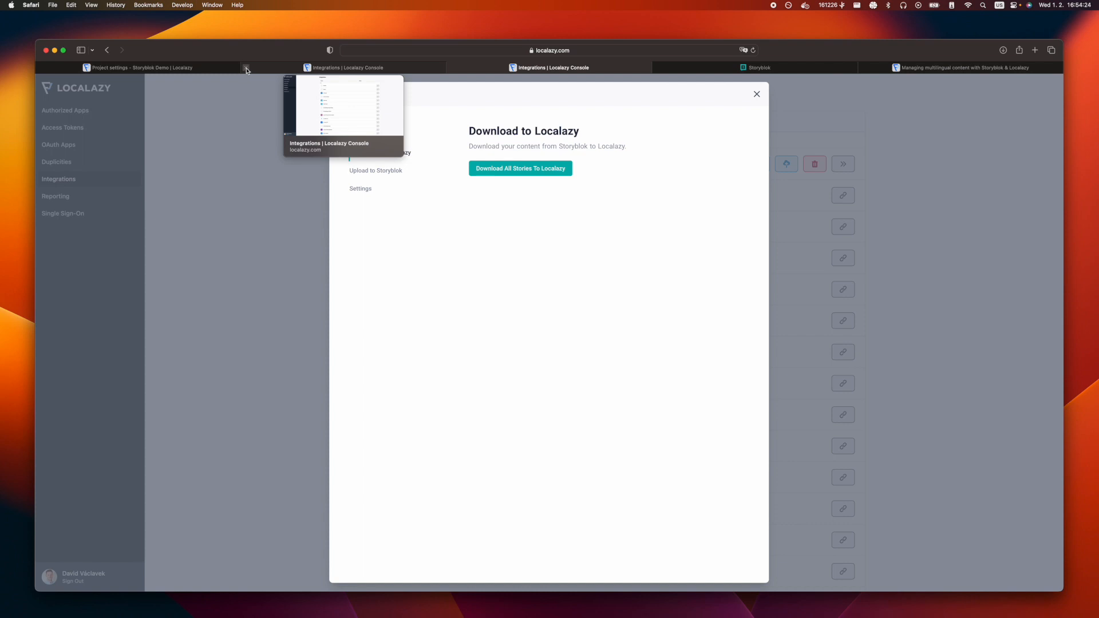
click(246, 68)
click(247, 69)
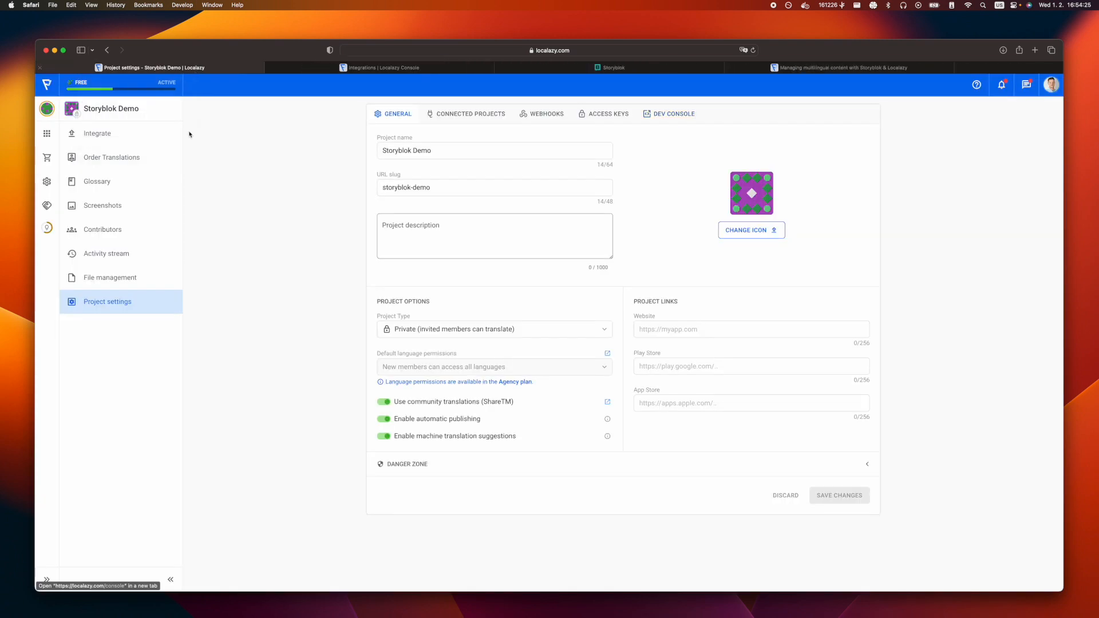
- Open the project's translations and look through both pages of English source strings
click(95, 142)
click(95, 137)
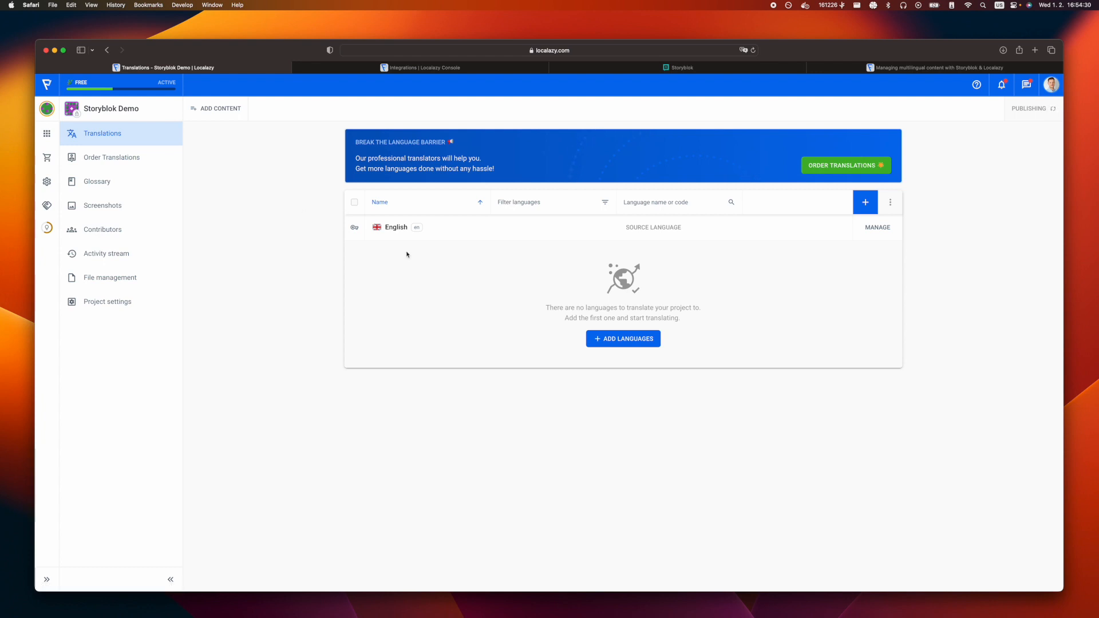
click(442, 237)
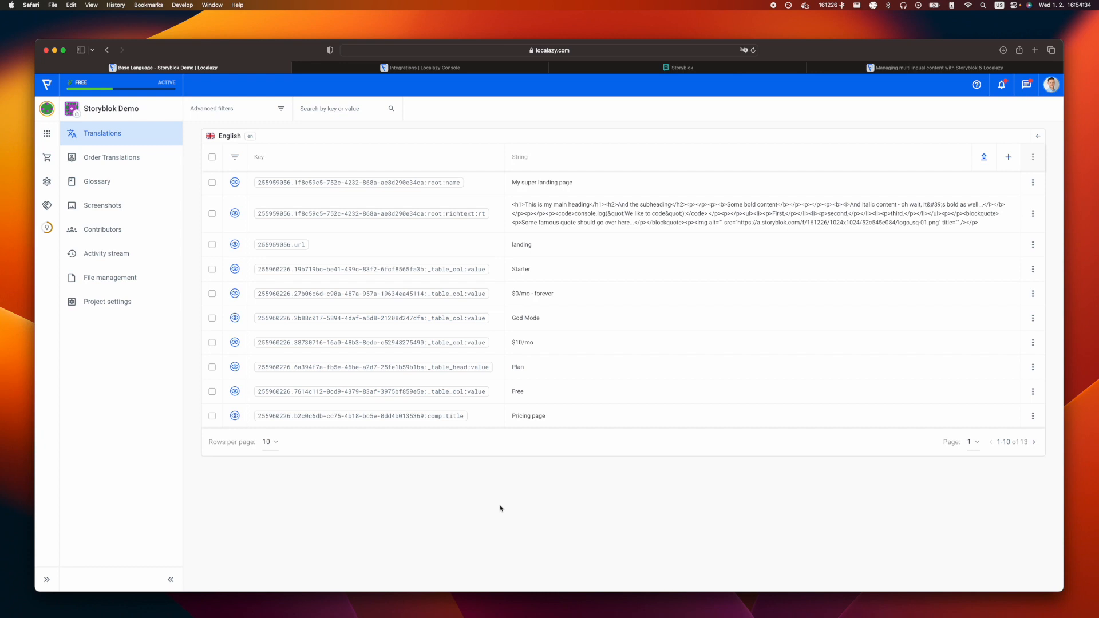
key(Right)
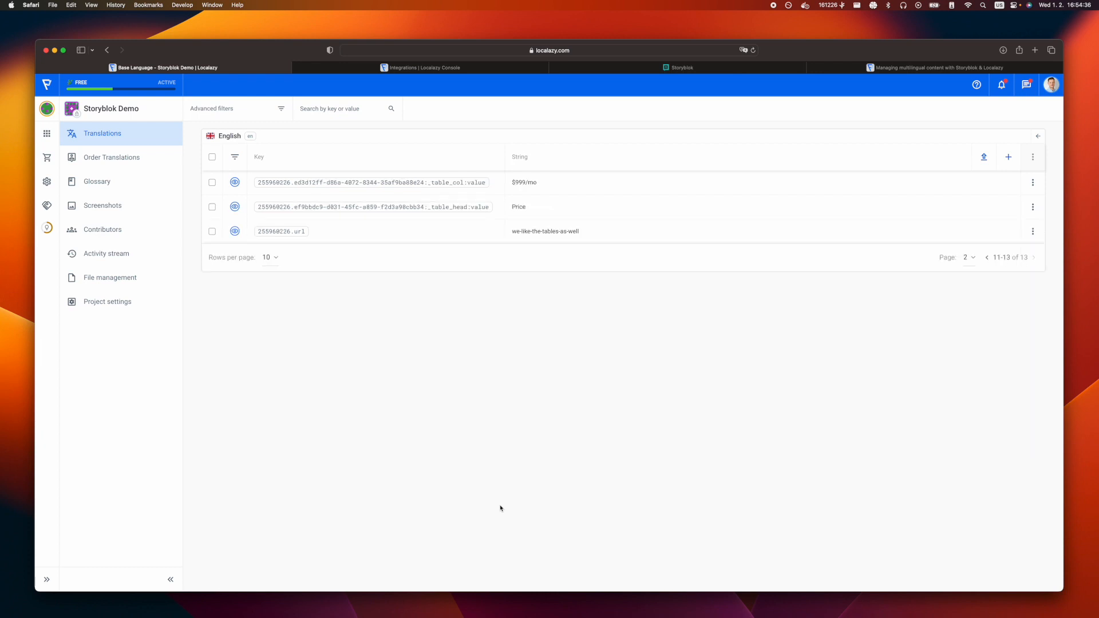
key(Left)
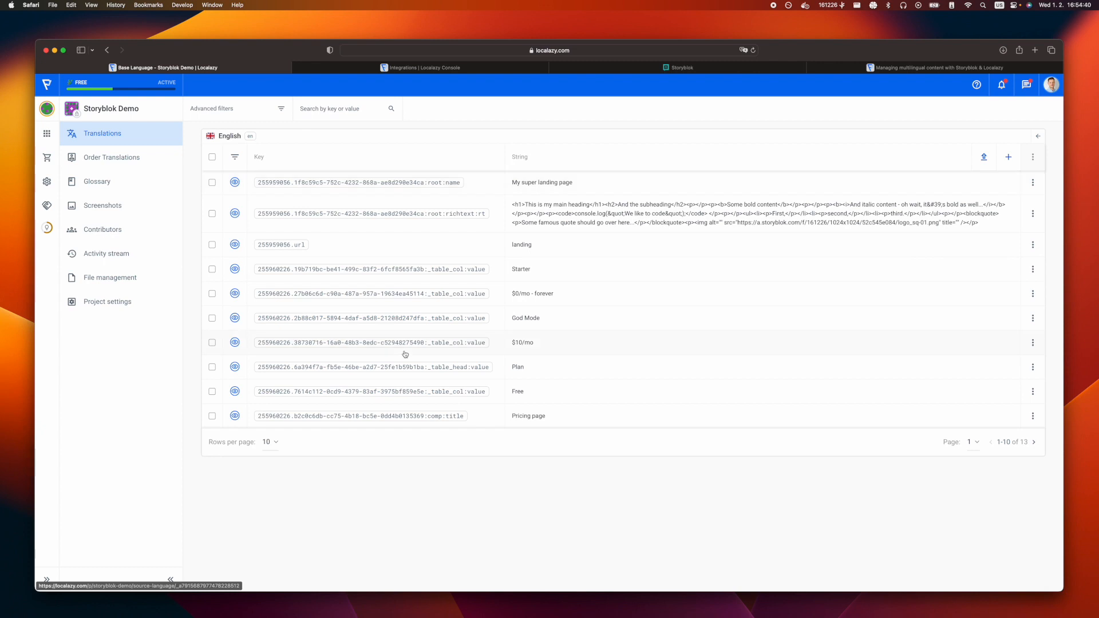
- Switch to Storyblok, open the Landing story from the Localazy Plugin Devspace content, and look through its fields
mouse_move(617, 73)
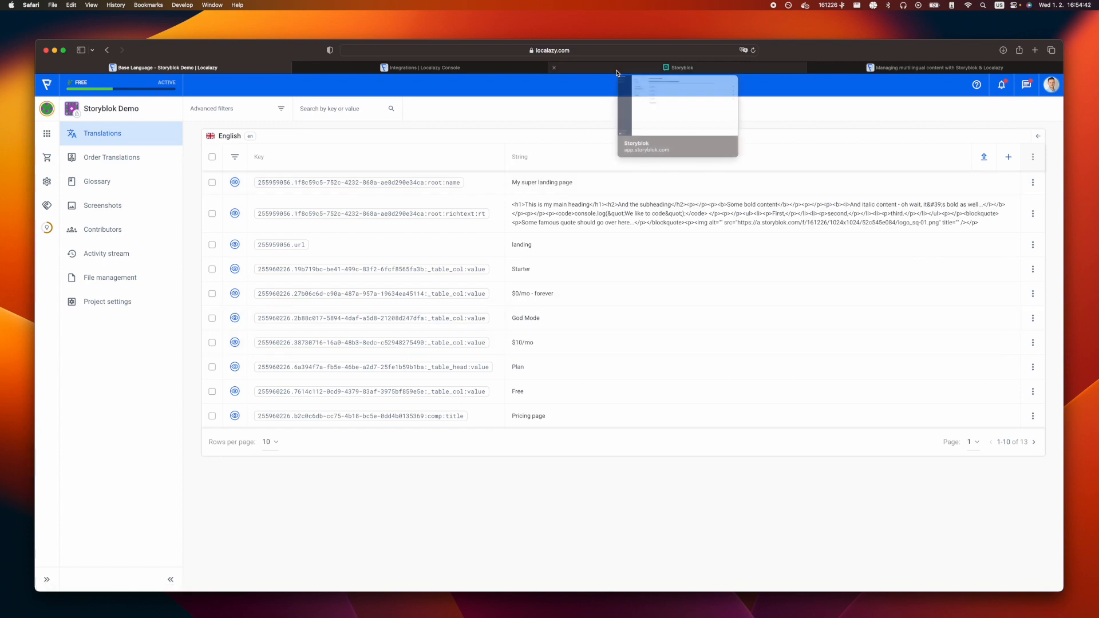
click(616, 73)
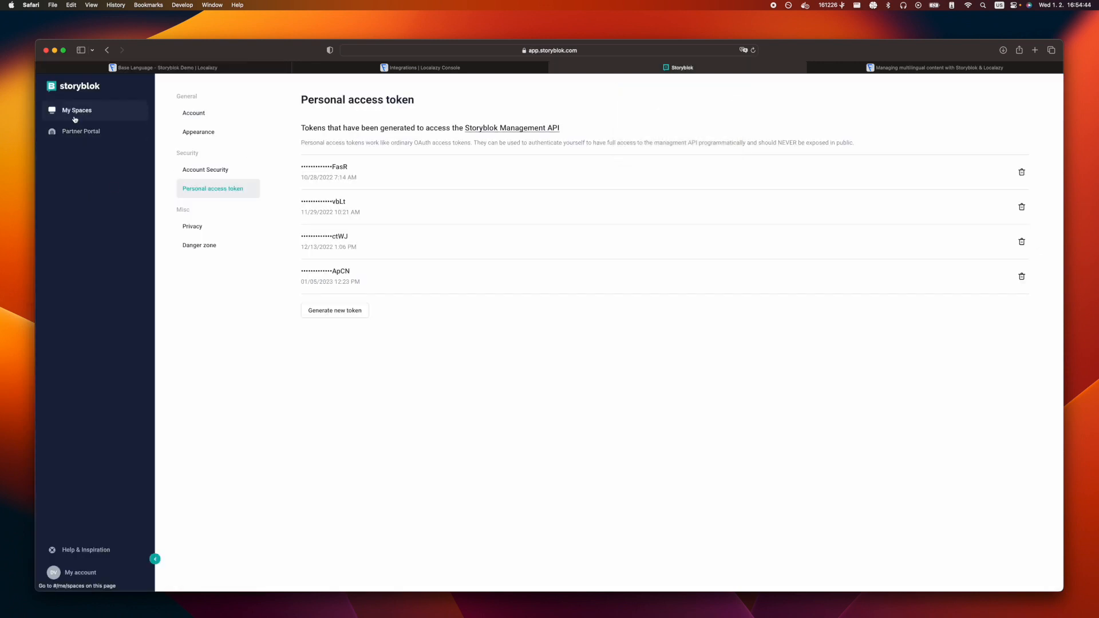
click(65, 111)
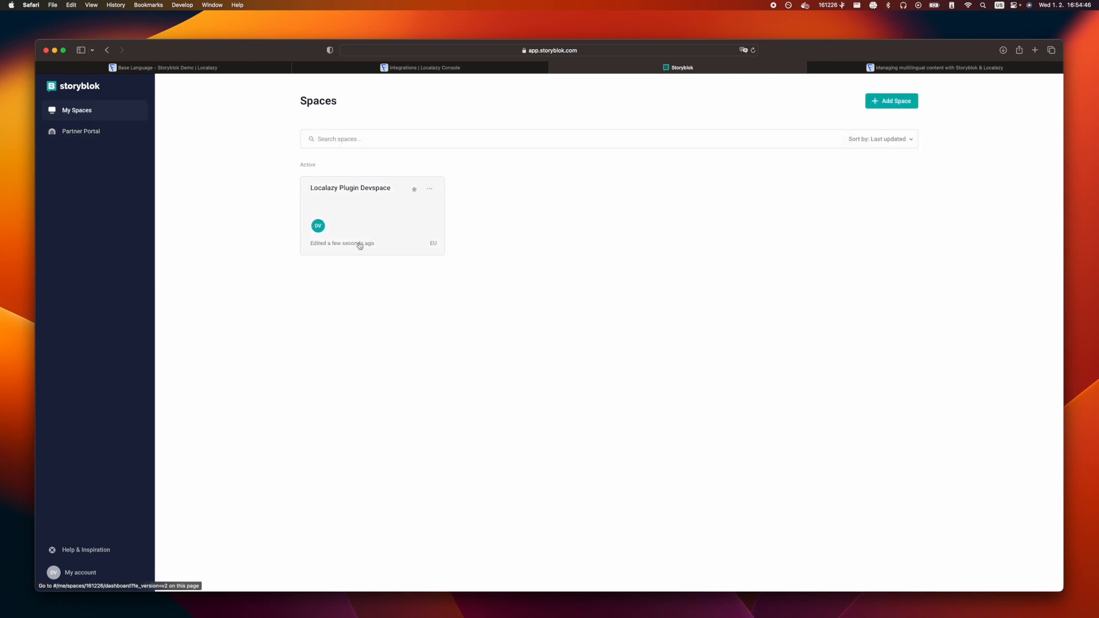
click(358, 219)
click(67, 174)
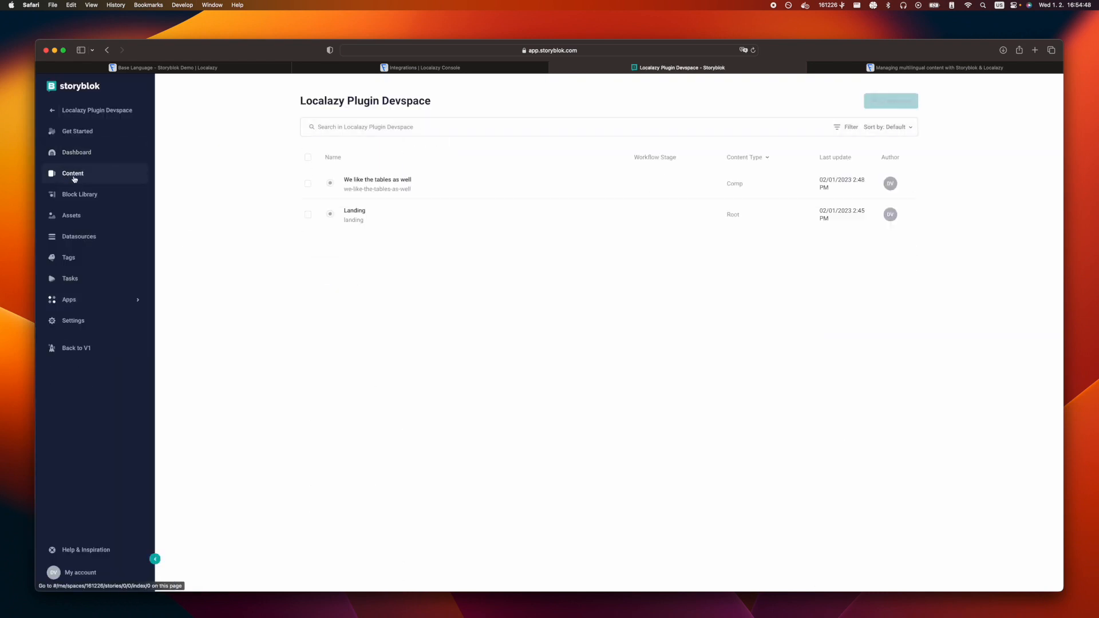
click(362, 223)
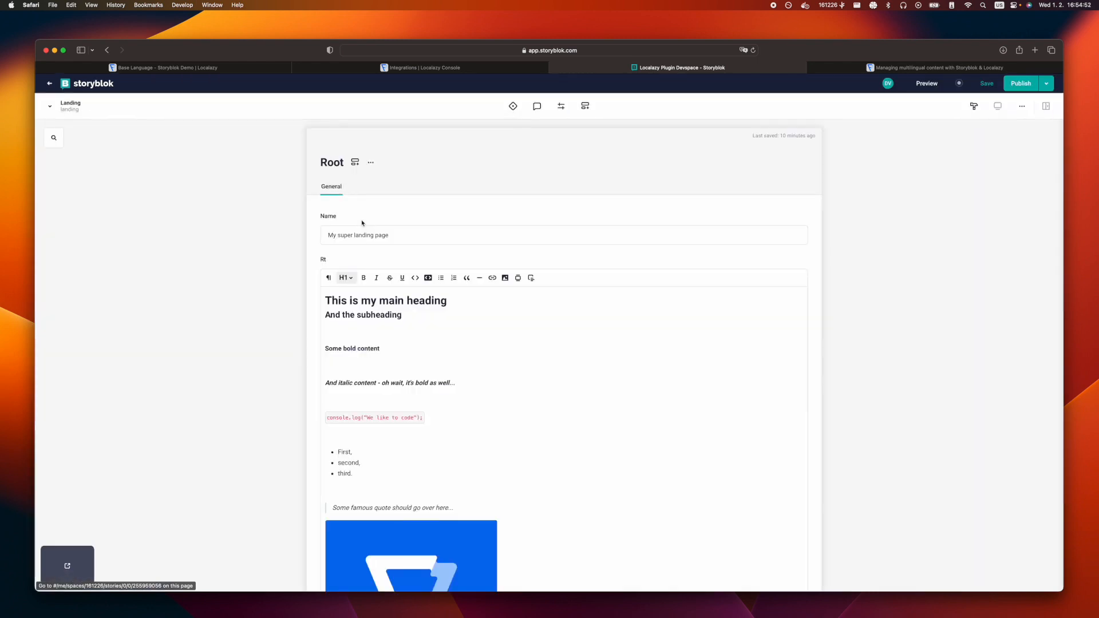
scroll(436, 228, down, 4)
scroll(437, 228, down, 3)
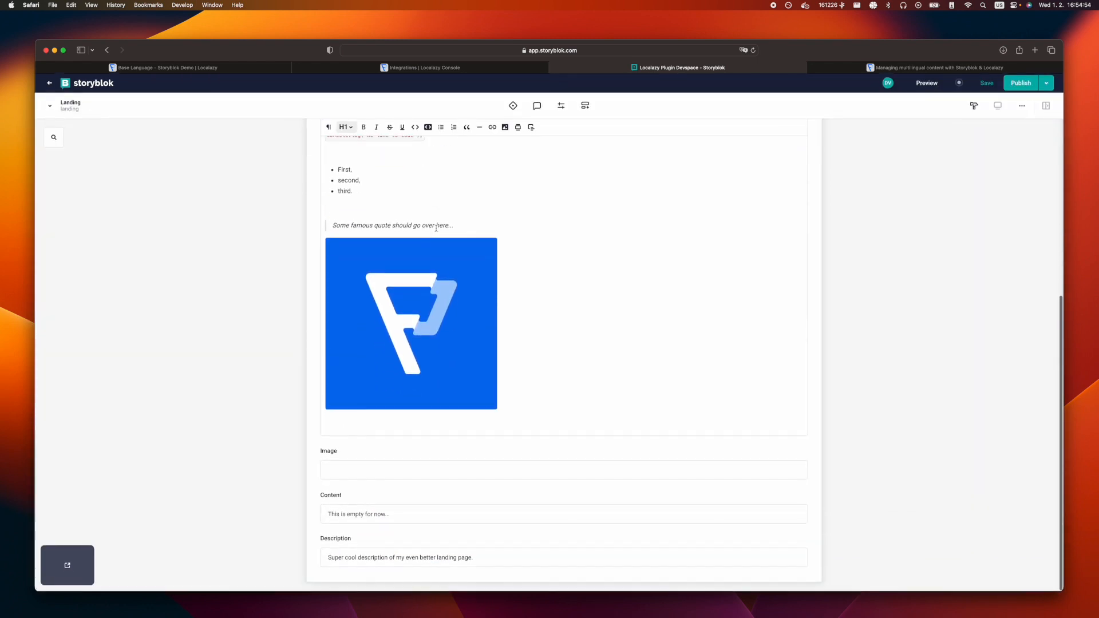
scroll(457, 130, up, 6)
- Copy the Landing story's ID from its page address and filter the Localazy English source strings by 255959056
click(441, 50)
double_click(516, 50)
key(cmd+c)
click(241, 224)
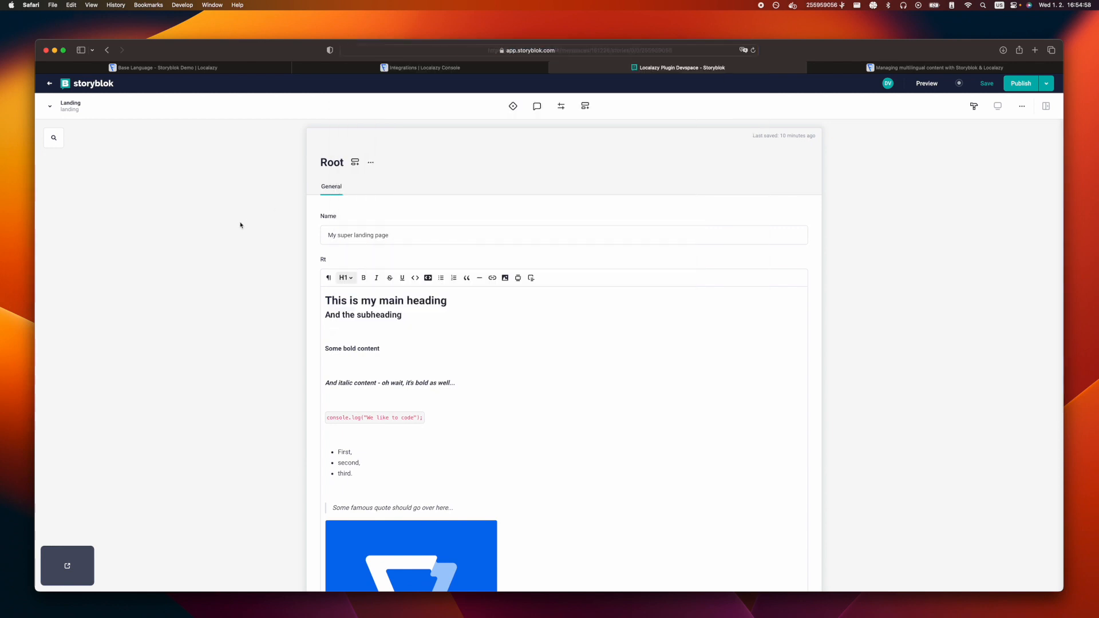
scroll(350, 229, down, 8)
key(super+1)
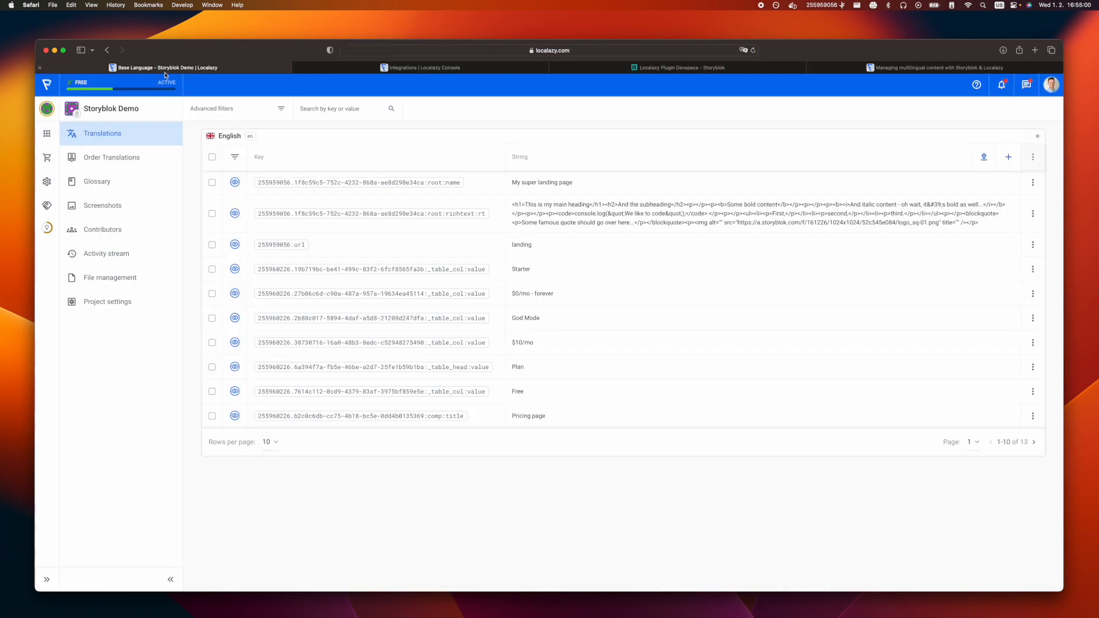
key(super+v)
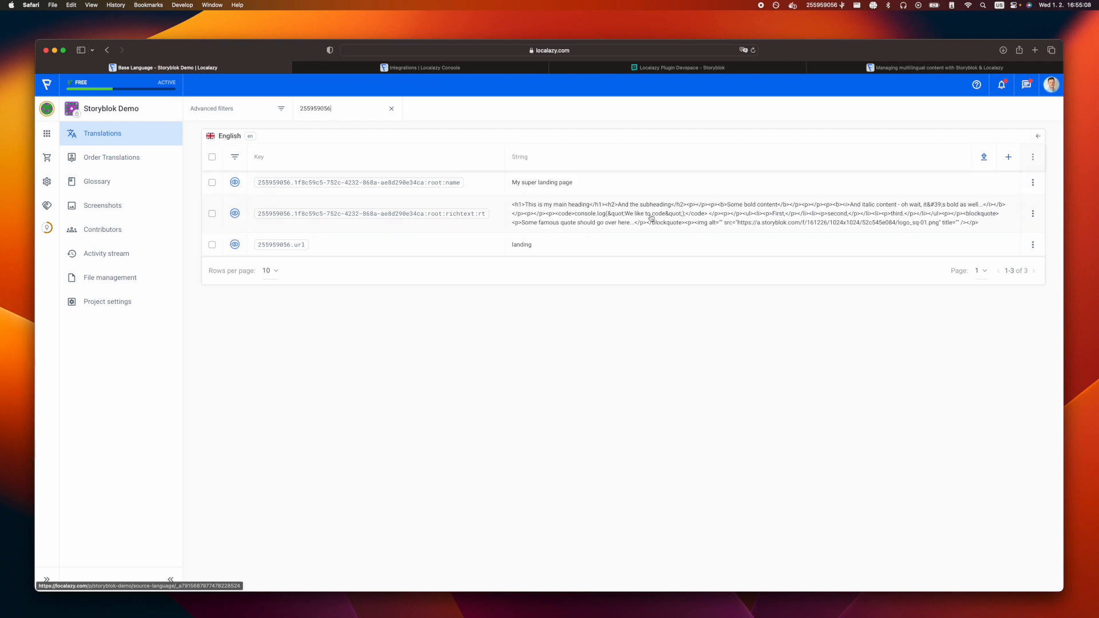
- Add German, Spanish and Czech as target languages in the Storyblok Demo project's translations
mouse_move(720, 62)
click(106, 136)
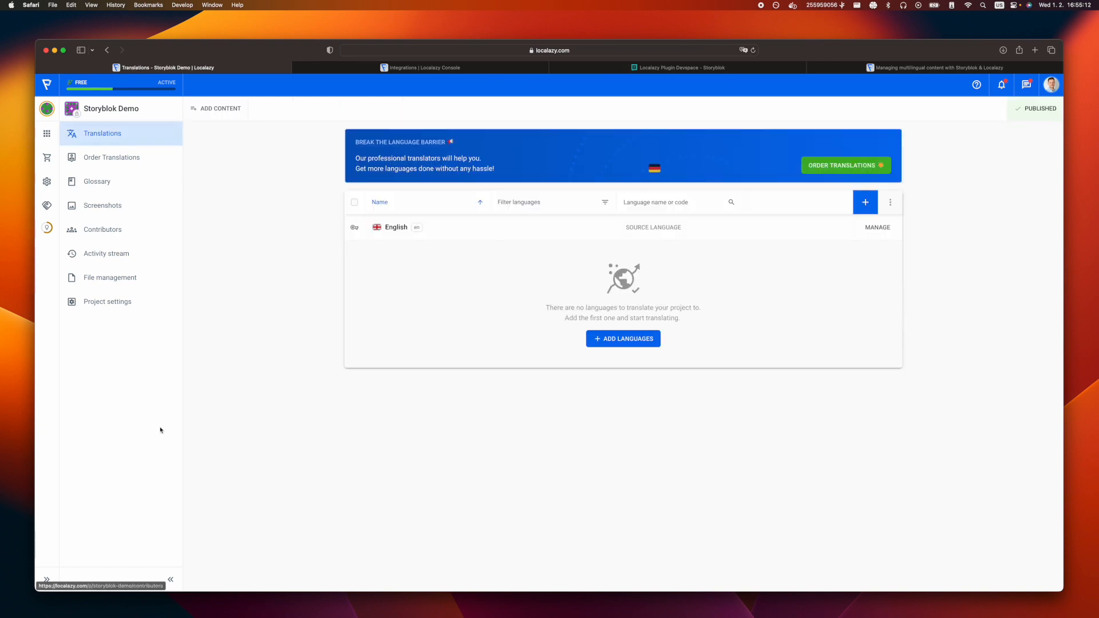
click(621, 340)
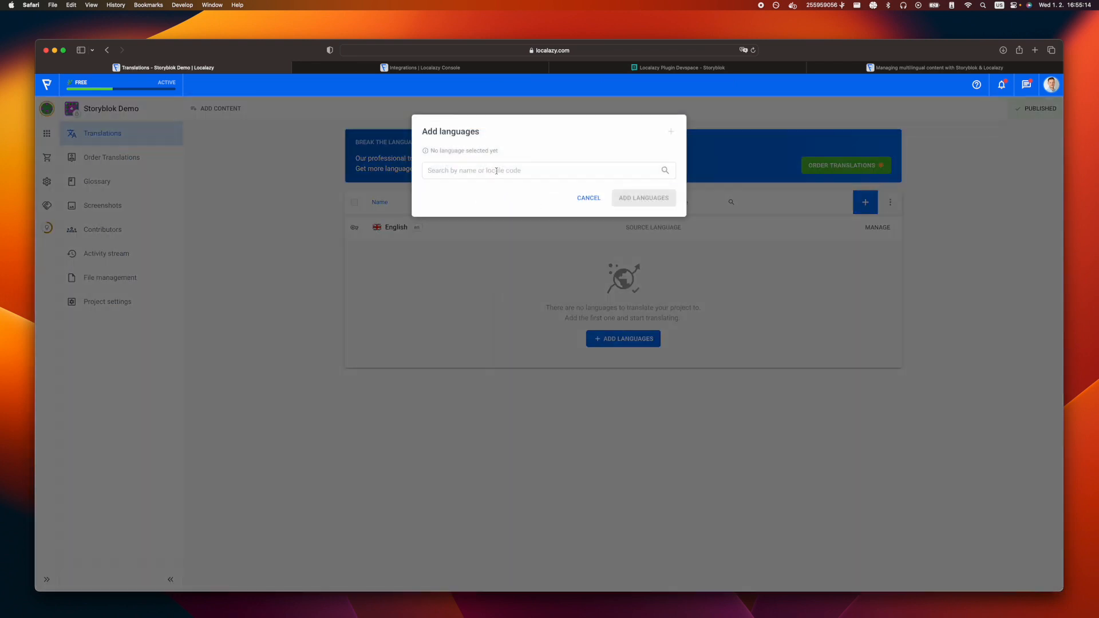
click(496, 171)
text(ger)
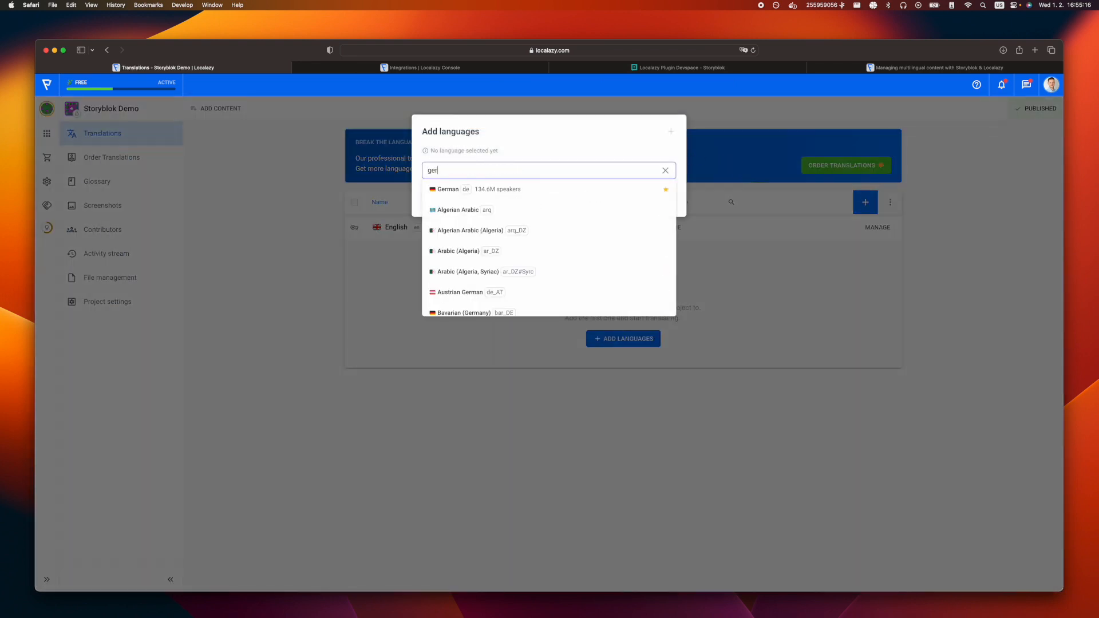
click(448, 189)
click(438, 170)
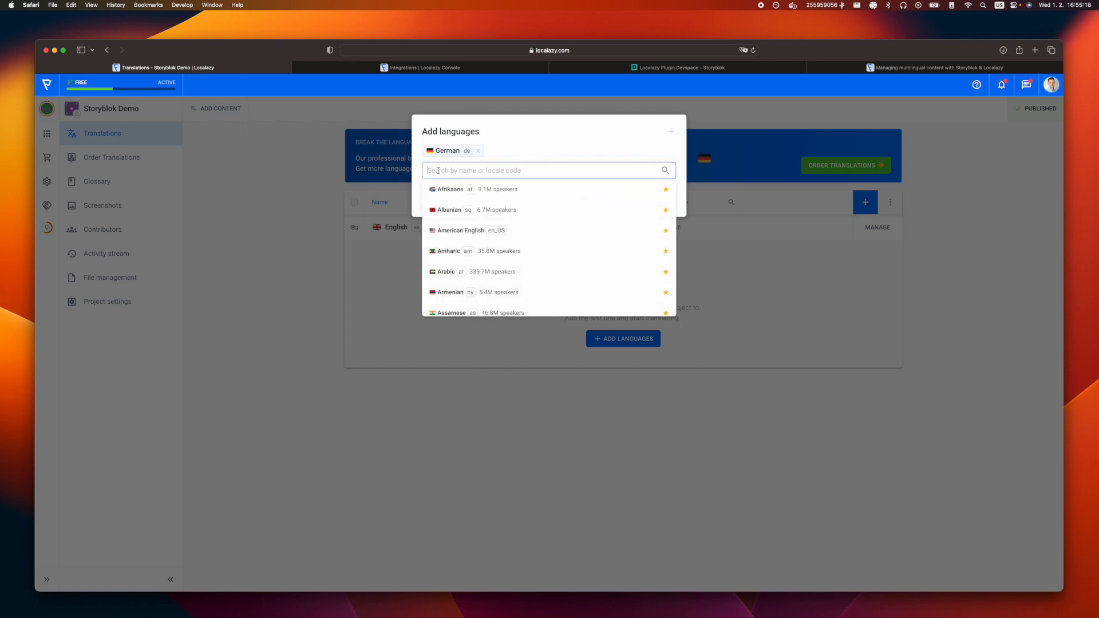
text(spa)
click(447, 210)
click(434, 170)
text(cz)
click(436, 189)
click(634, 201)
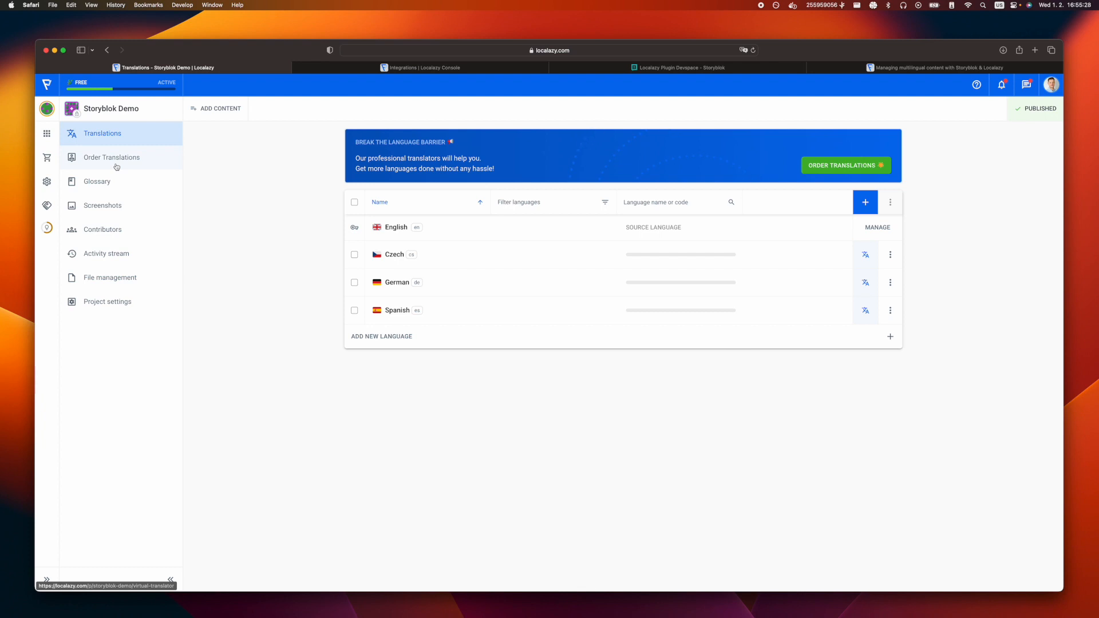
- Pre-translate Czech, German and Spanish with Amazon Translate, approving the translations and including keys waiting for review
click(355, 202)
click(891, 202)
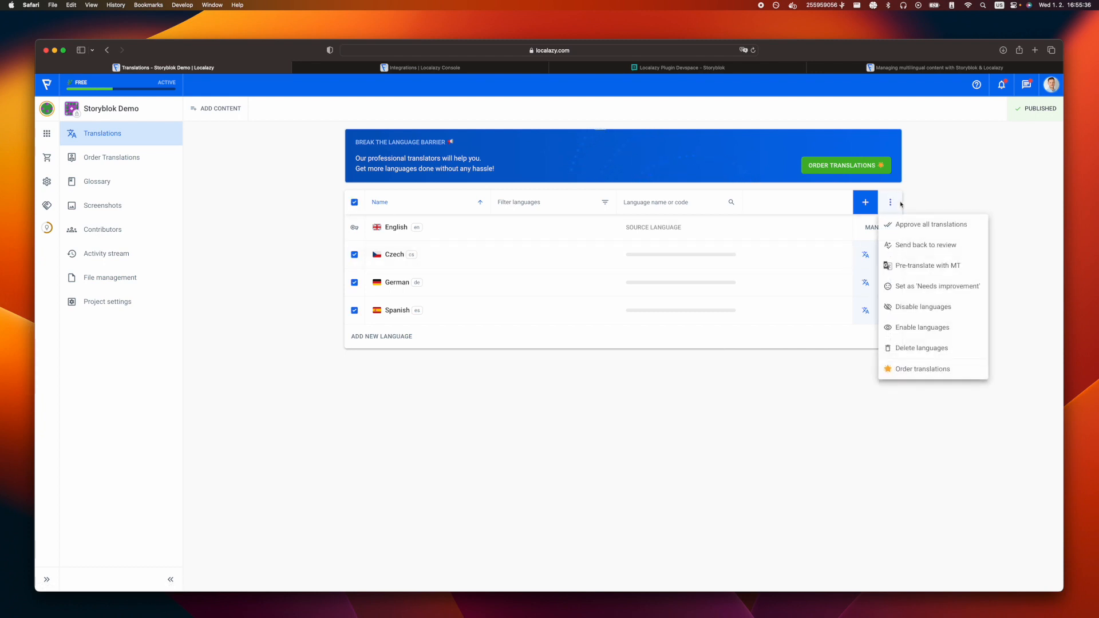
click(922, 266)
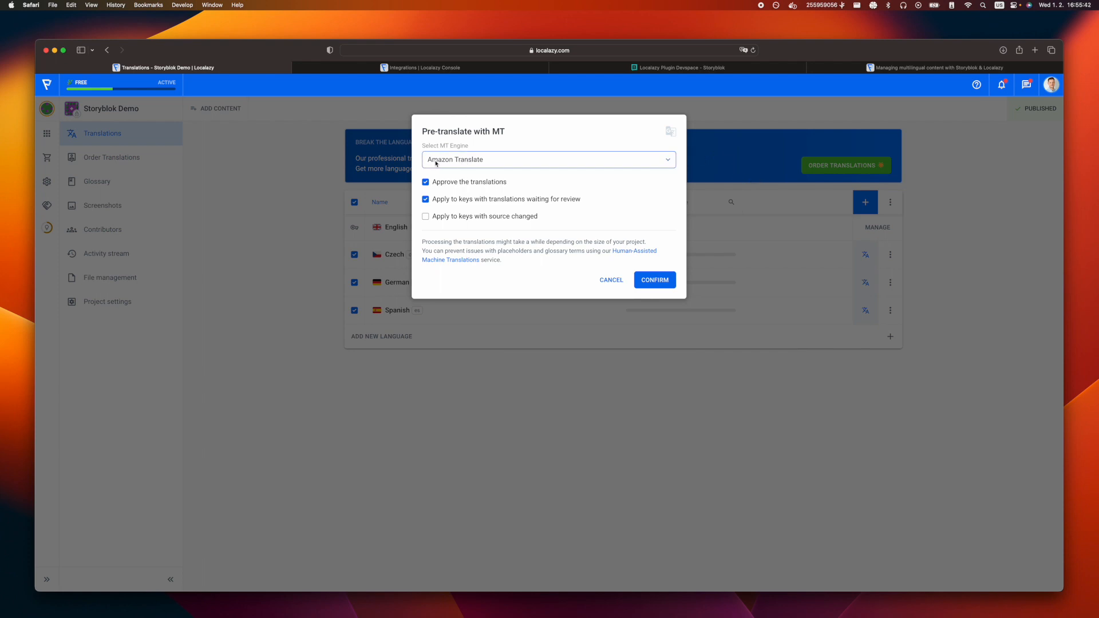
click(435, 162)
click(436, 160)
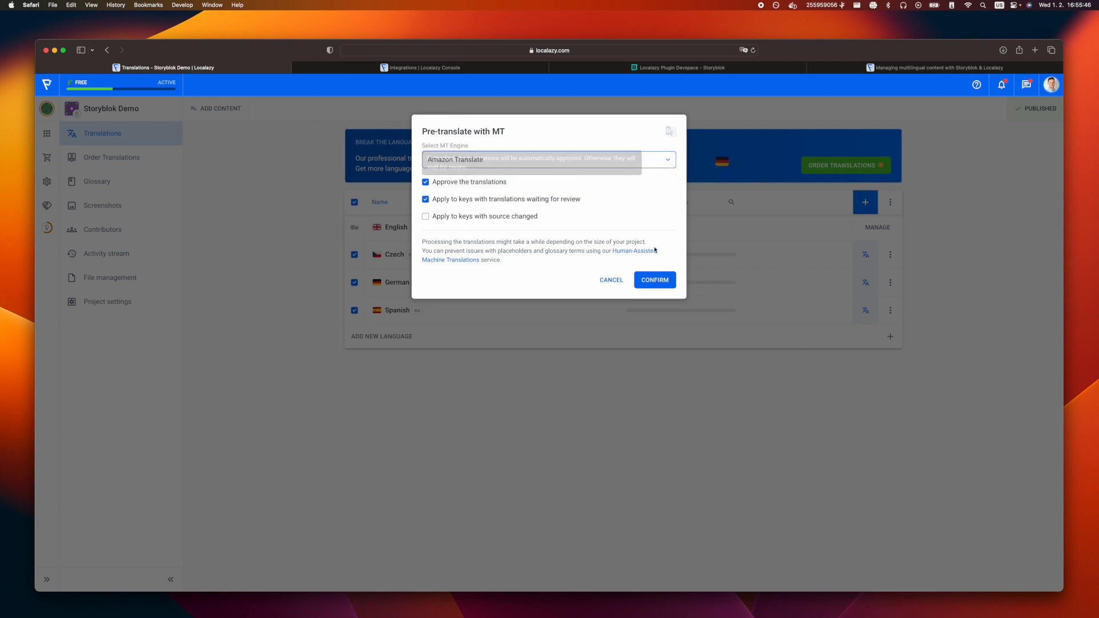
click(649, 283)
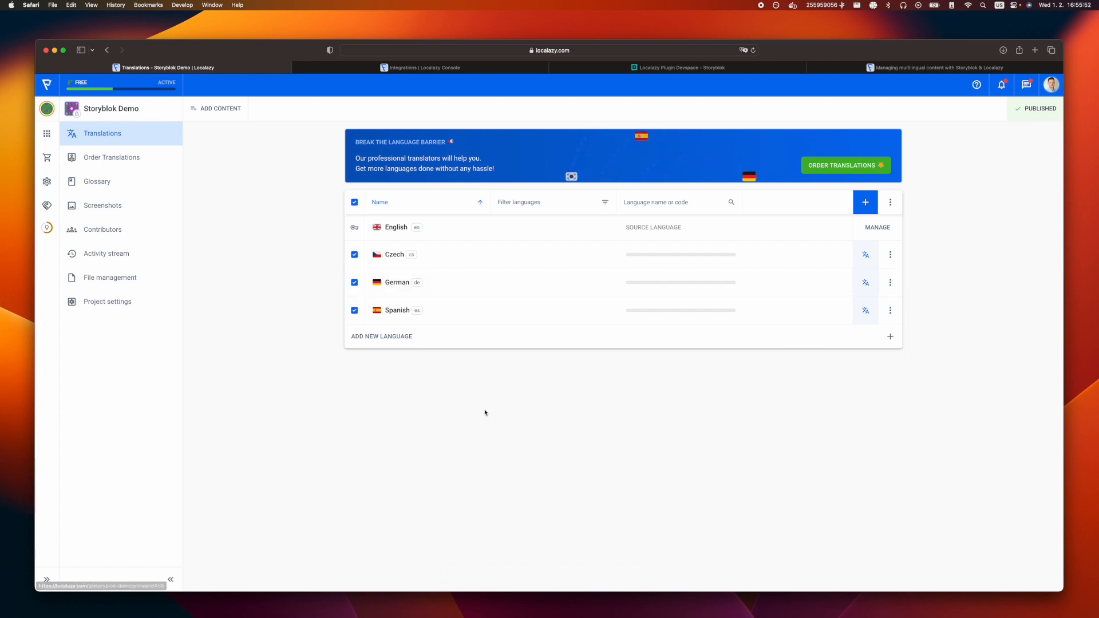
- Reload the language list, examine the Czech translations, and return to the language list
key(super+r)
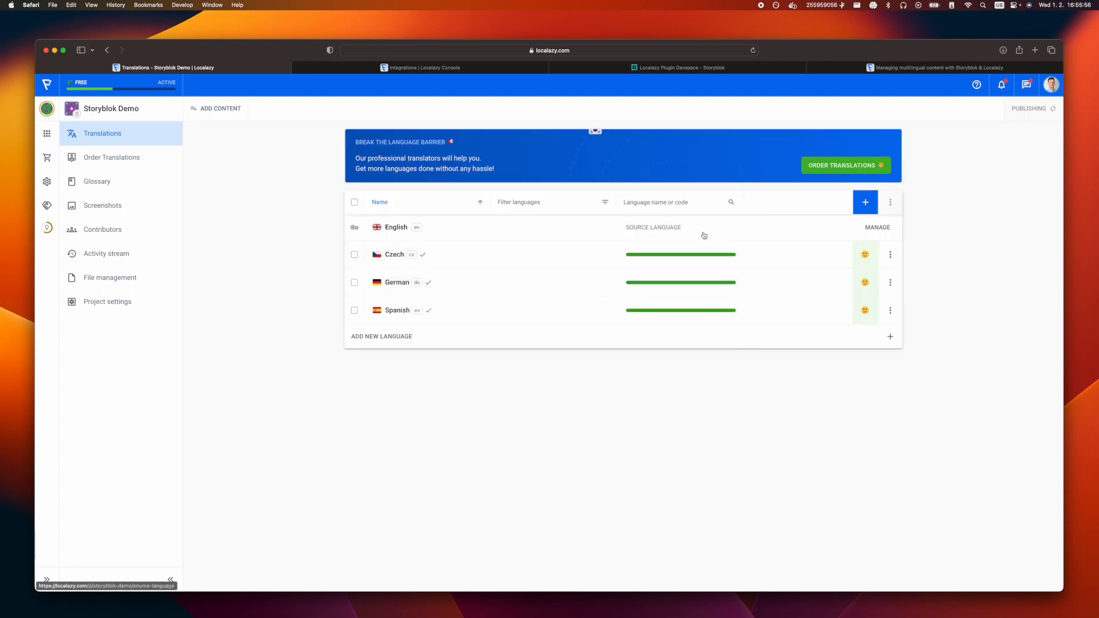
click(468, 258)
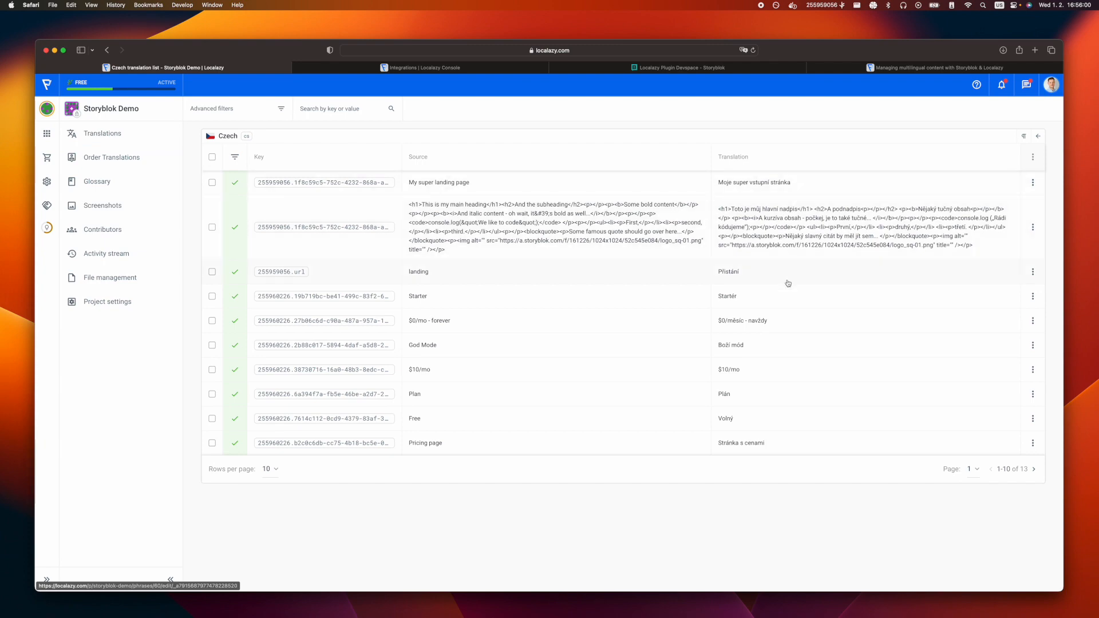
key(super+bracketleft)
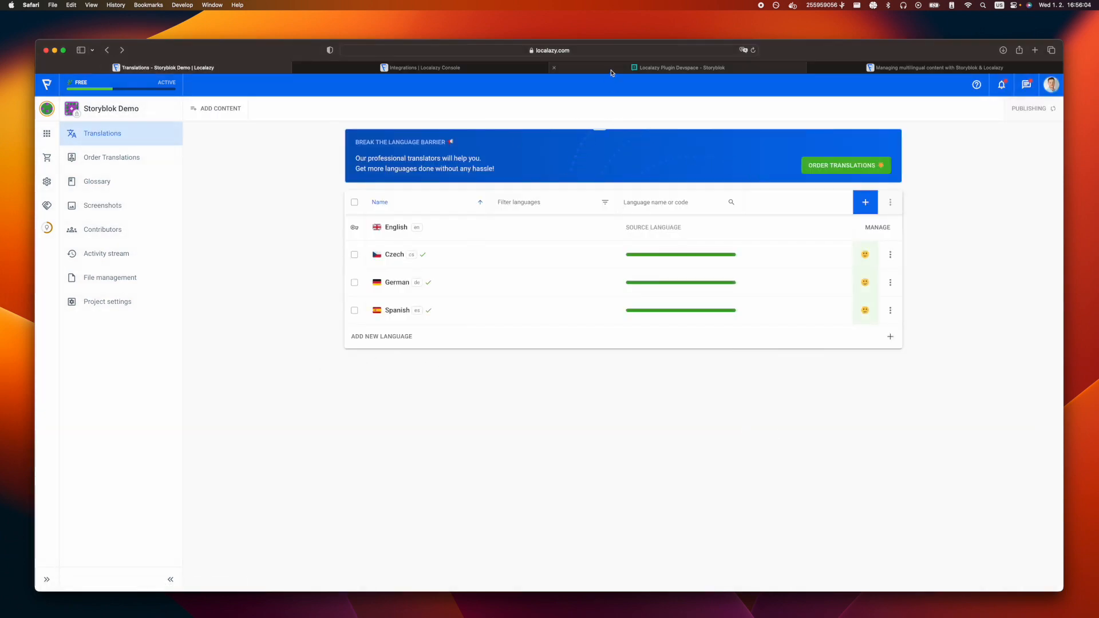
- Upload the translated content to Storyblok through the Localazy integration and open the integration's language overview
click(659, 68)
click(452, 67)
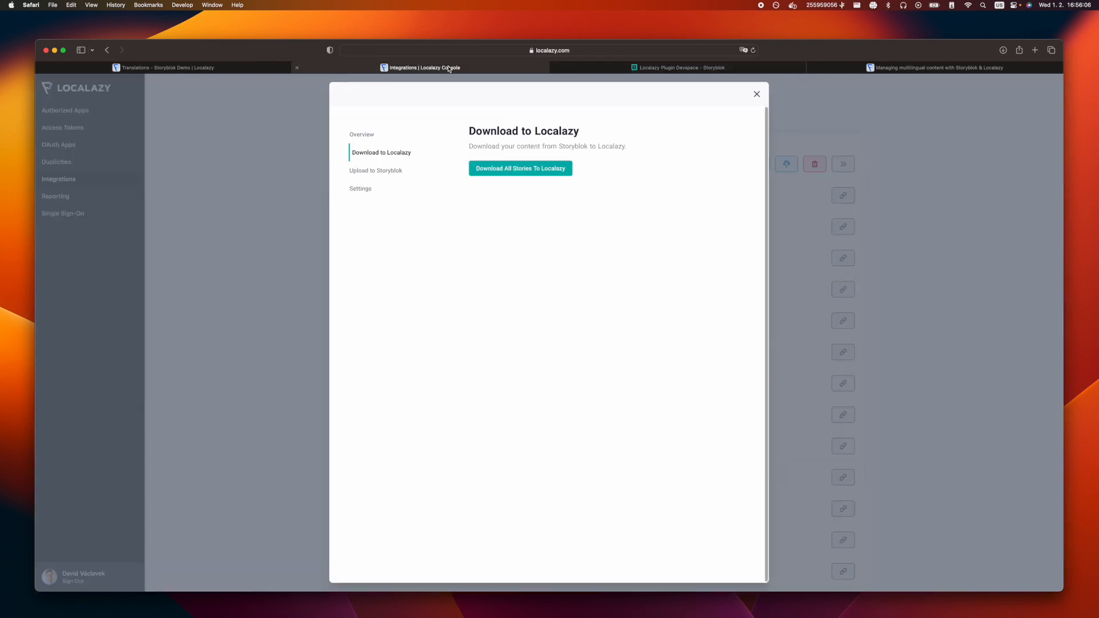
click(378, 172)
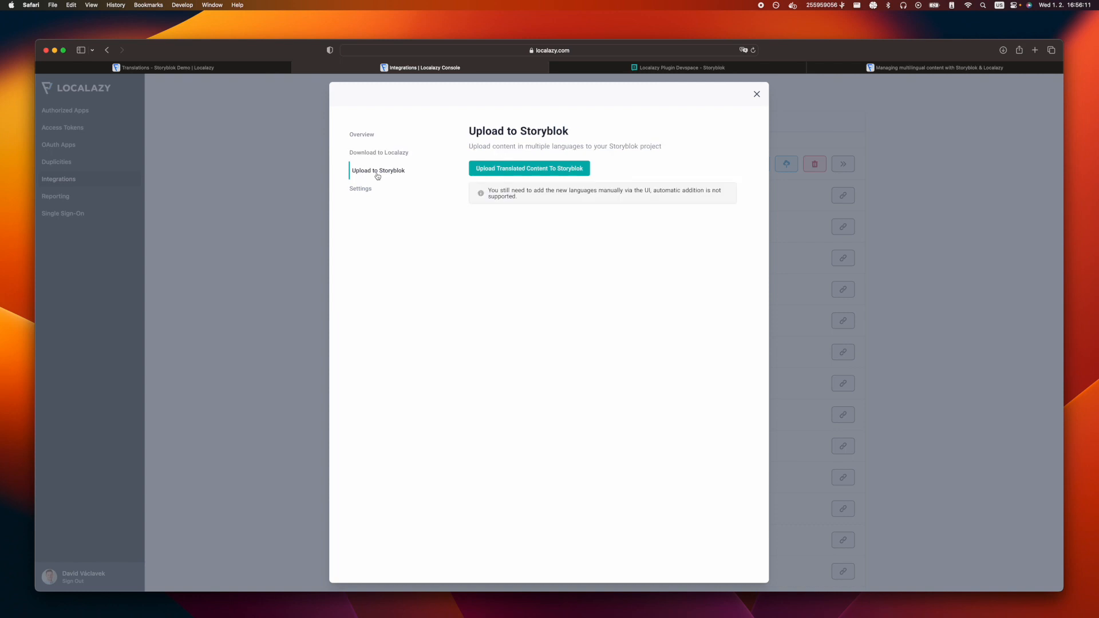
click(493, 171)
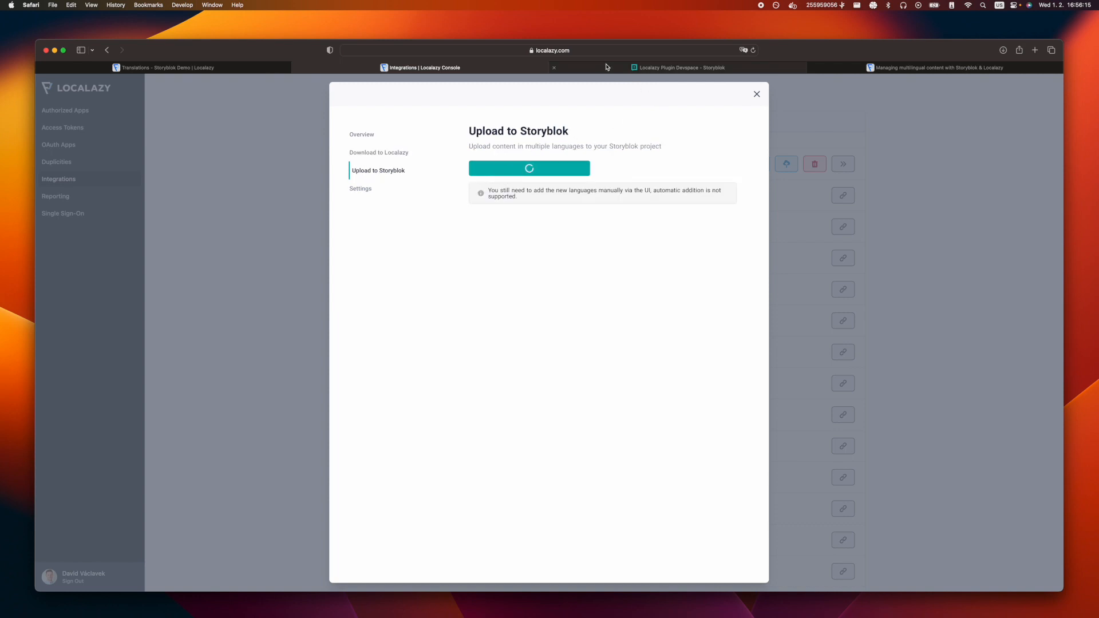
mouse_move(607, 67)
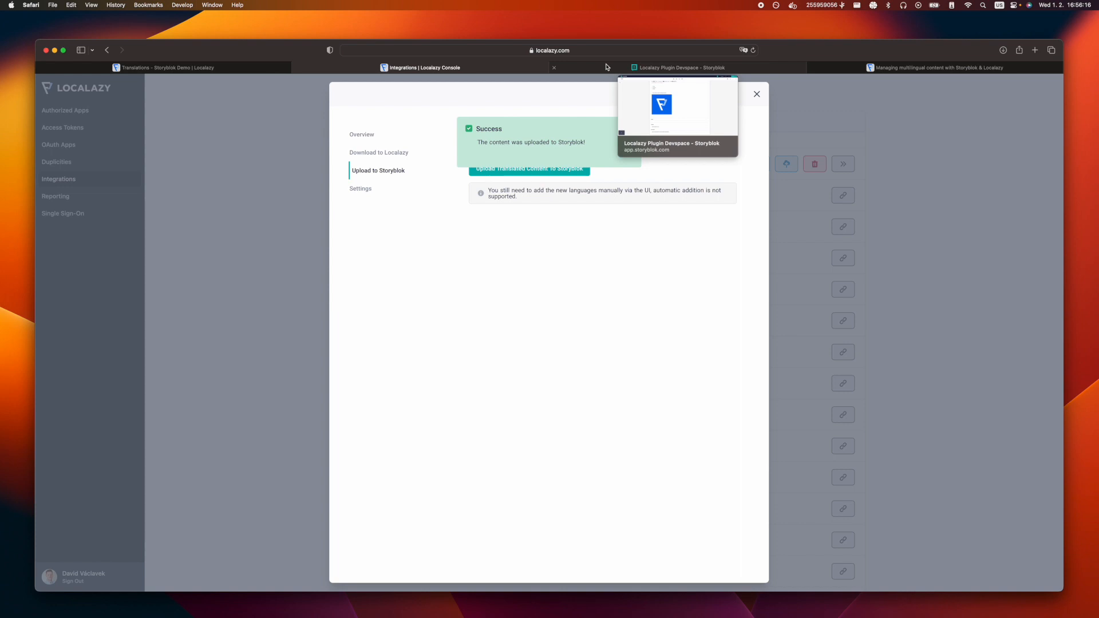
click(369, 141)
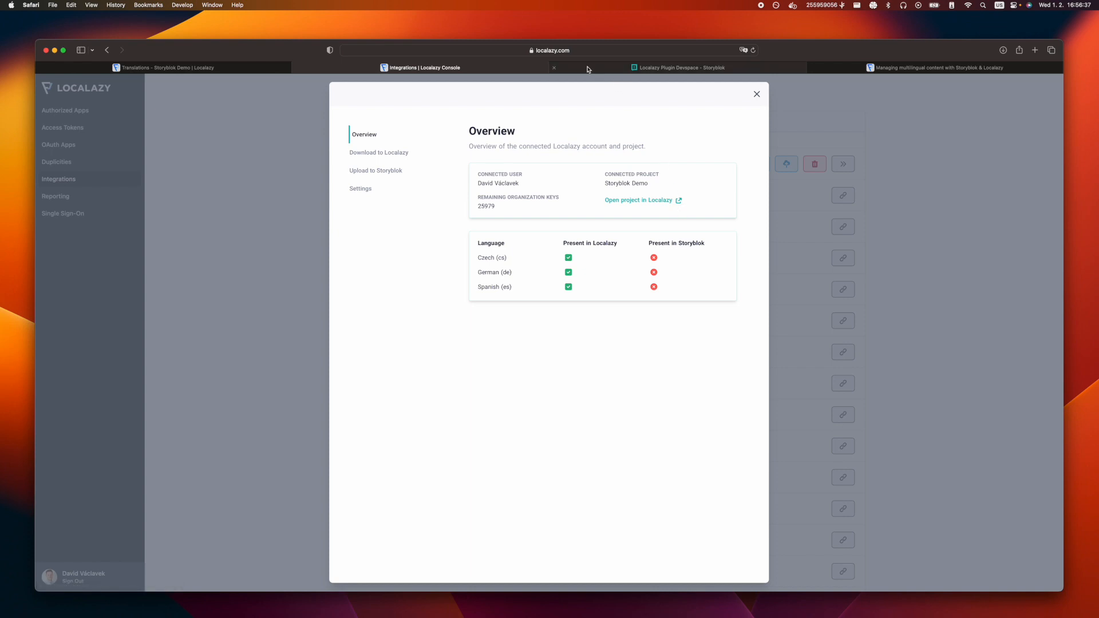
- Return to the Storyblok space and open its Internationalization settings
mouse_move(587, 70)
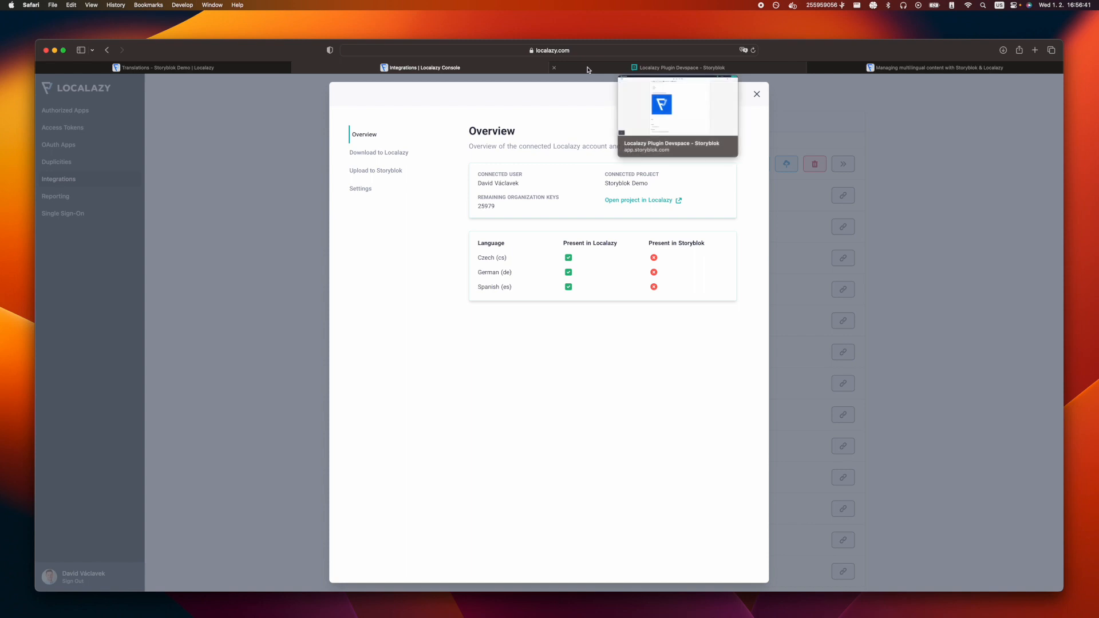
click(587, 69)
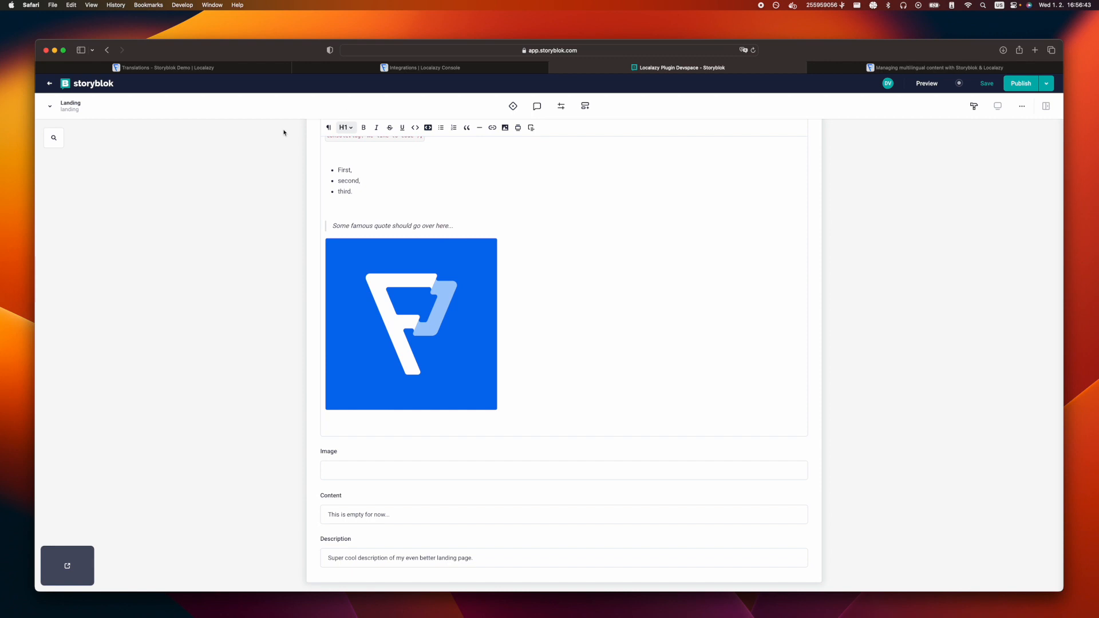
click(50, 83)
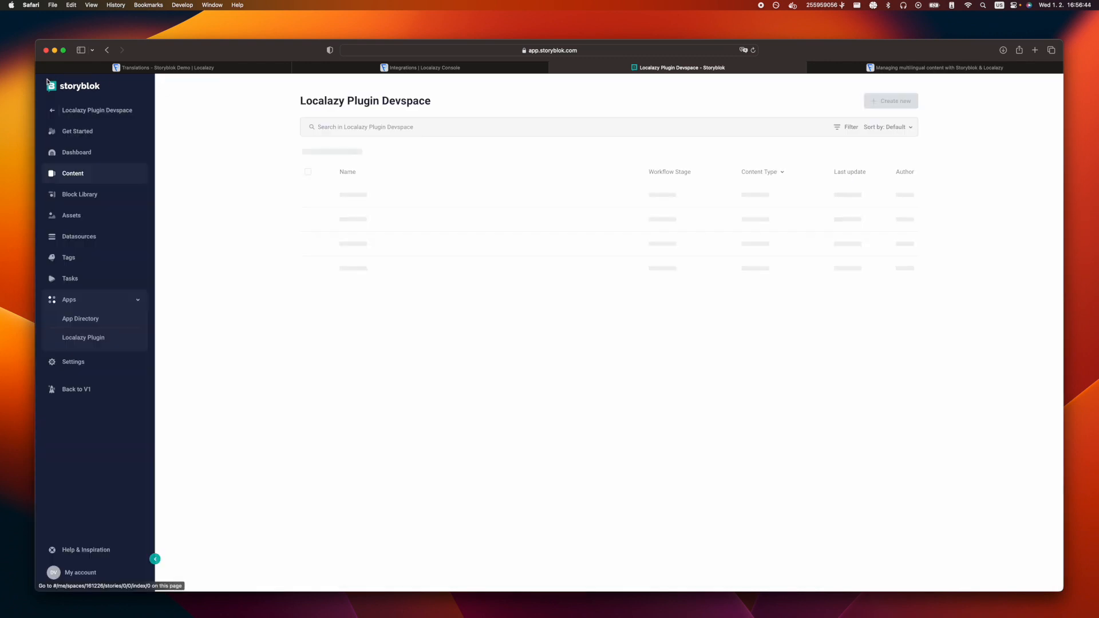
click(73, 361)
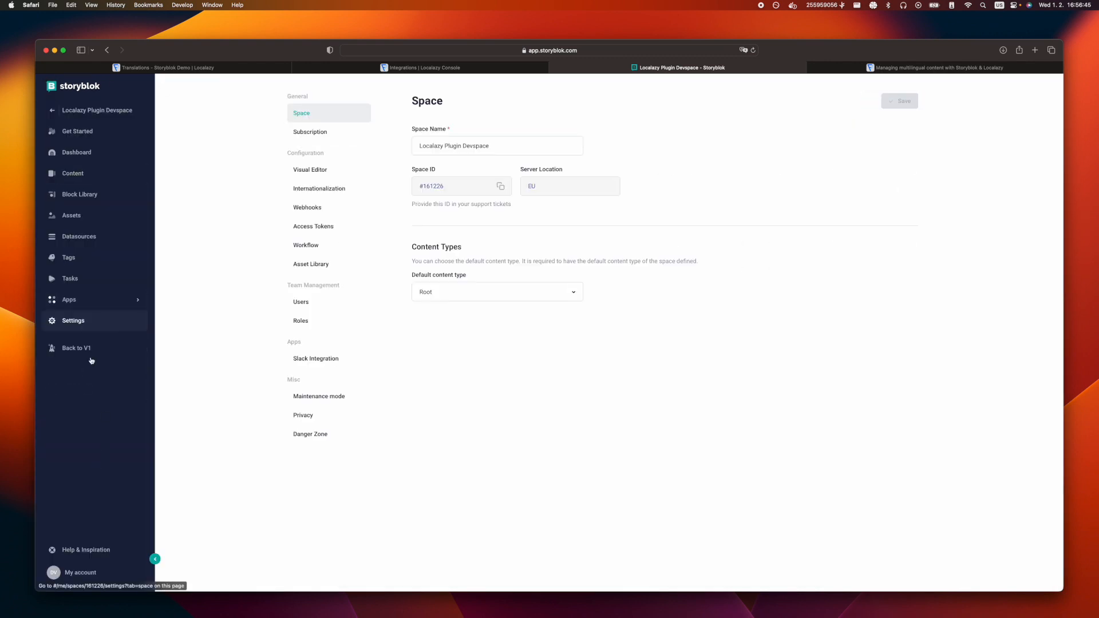
click(325, 190)
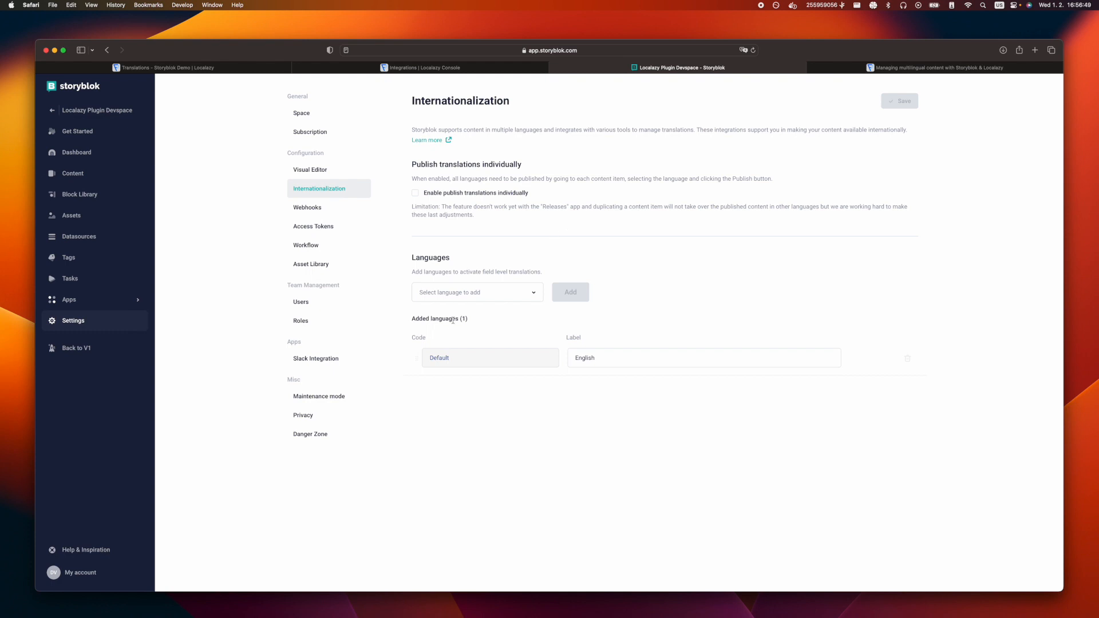
- Add German (de) to the space's languages
click(534, 293)
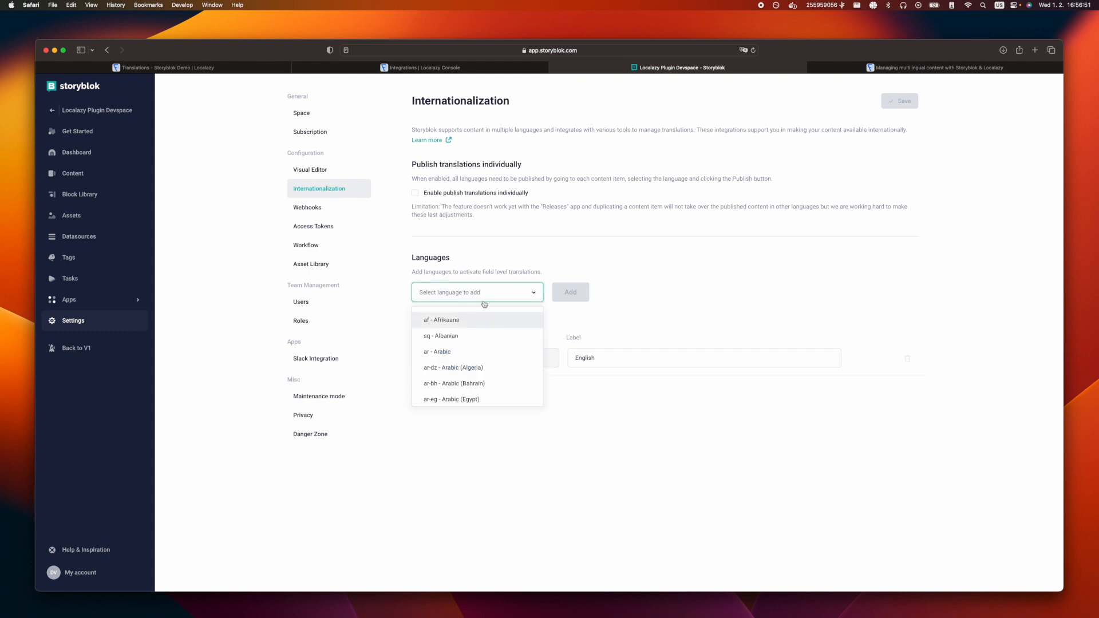
click(441, 294)
click(441, 294)
text(ge)
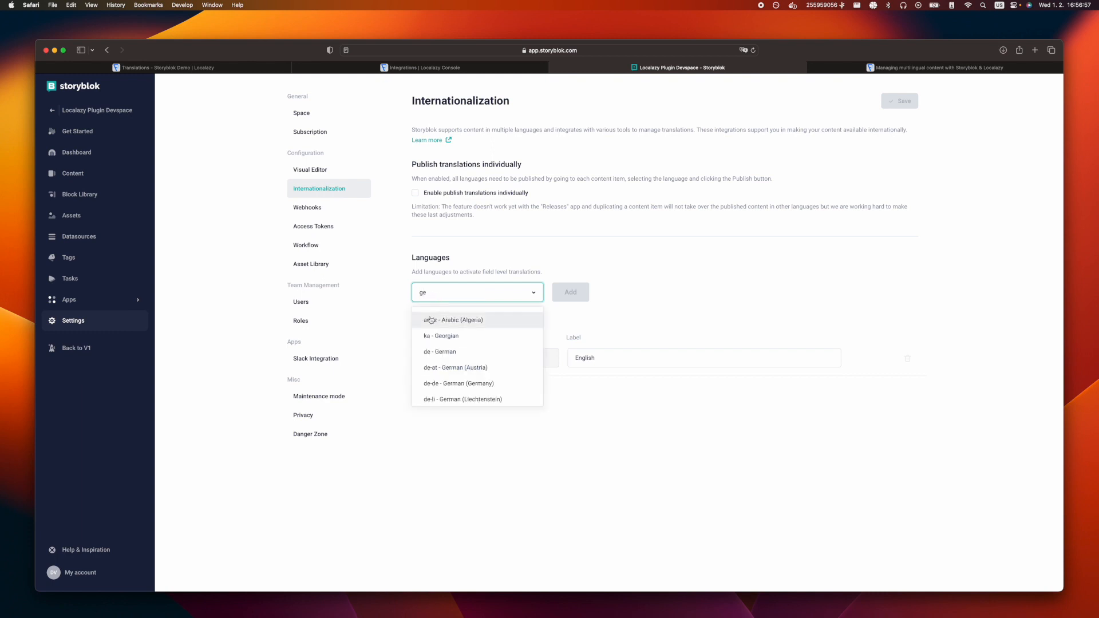
click(433, 299)
click(438, 301)
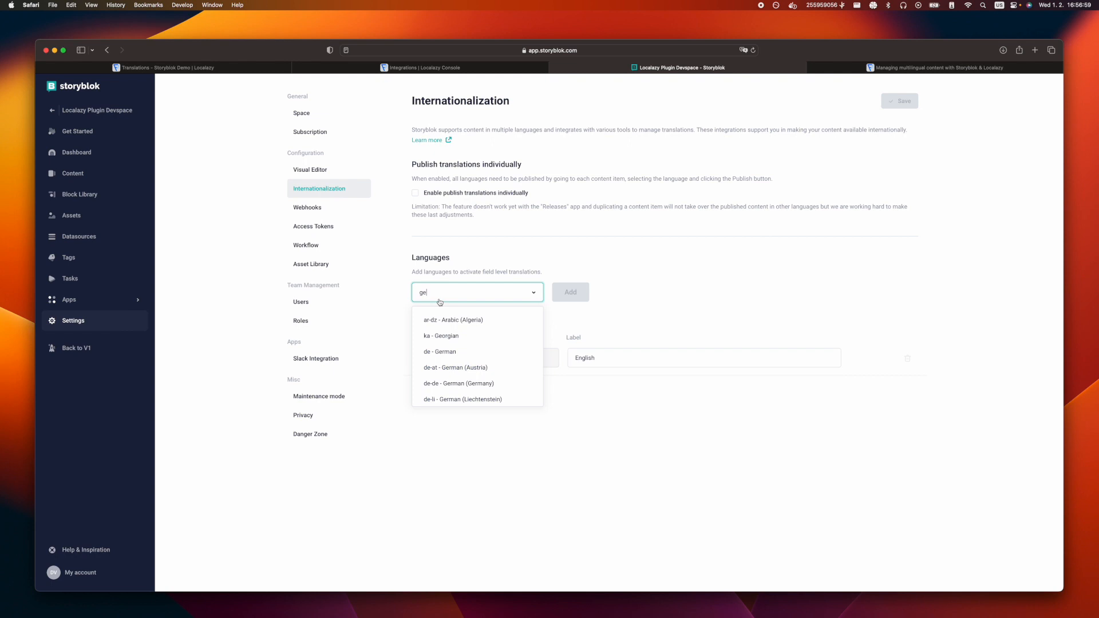
key(BackSpace)
text(de)
click(435, 319)
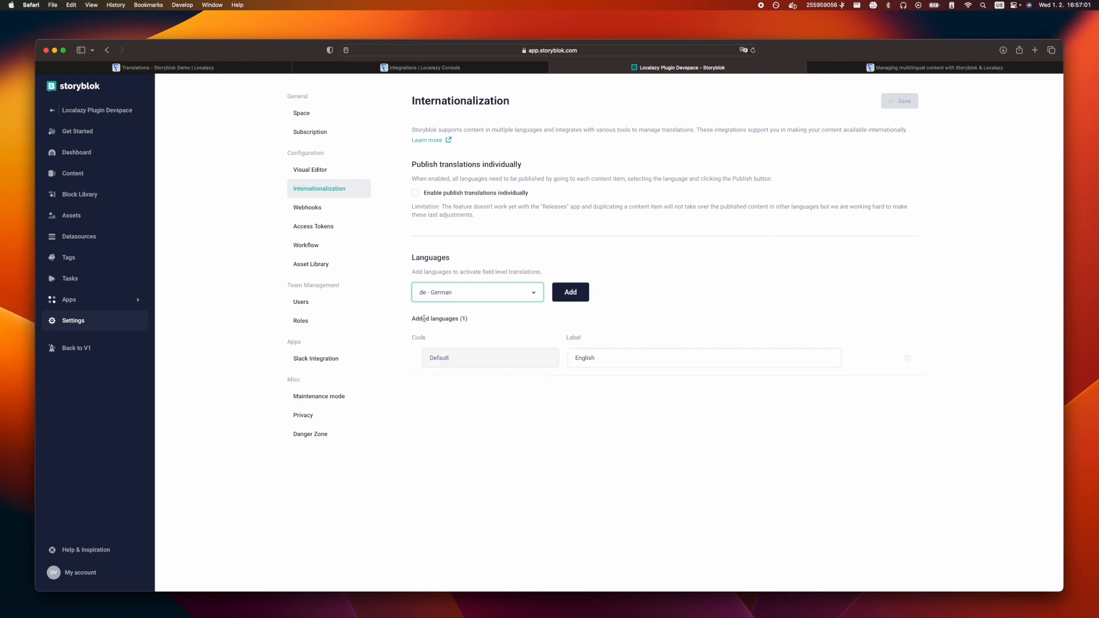
click(573, 292)
- Add Spanish (es) and Czech (cs) to the space's languages and save the internationalization settings
click(435, 293)
text(sp)
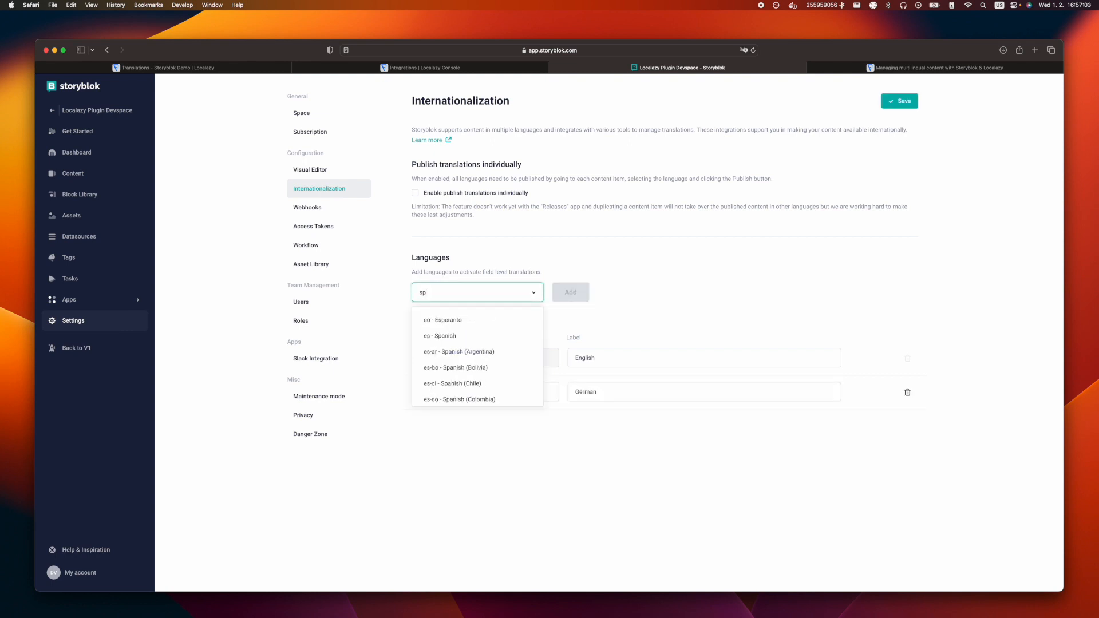
click(433, 335)
click(570, 292)
click(449, 290)
text(cz)
click(435, 321)
click(572, 292)
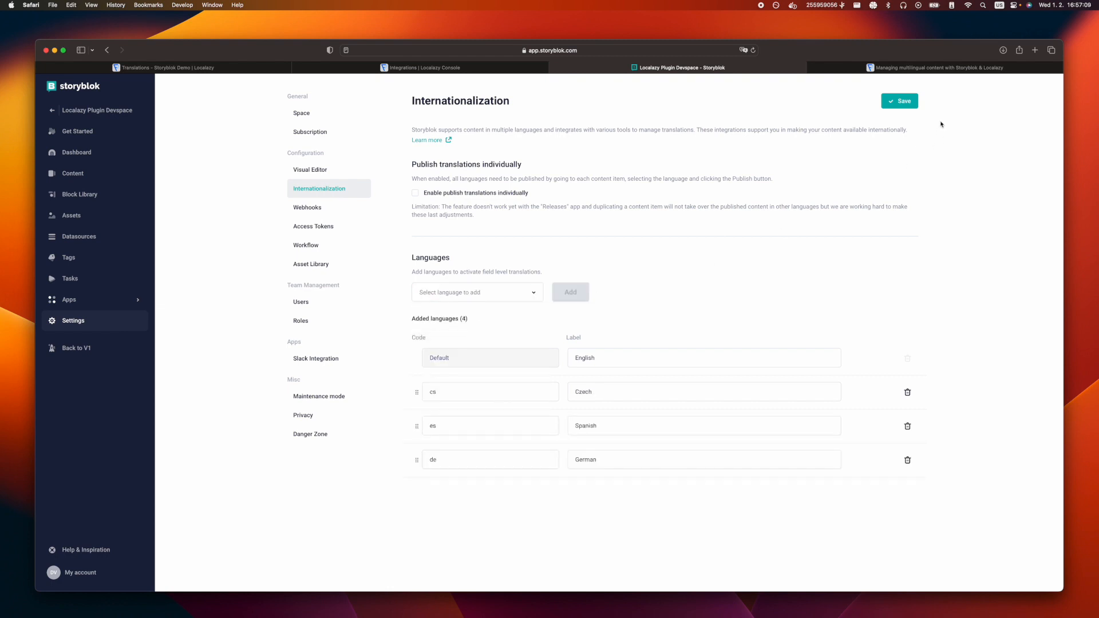
click(903, 104)
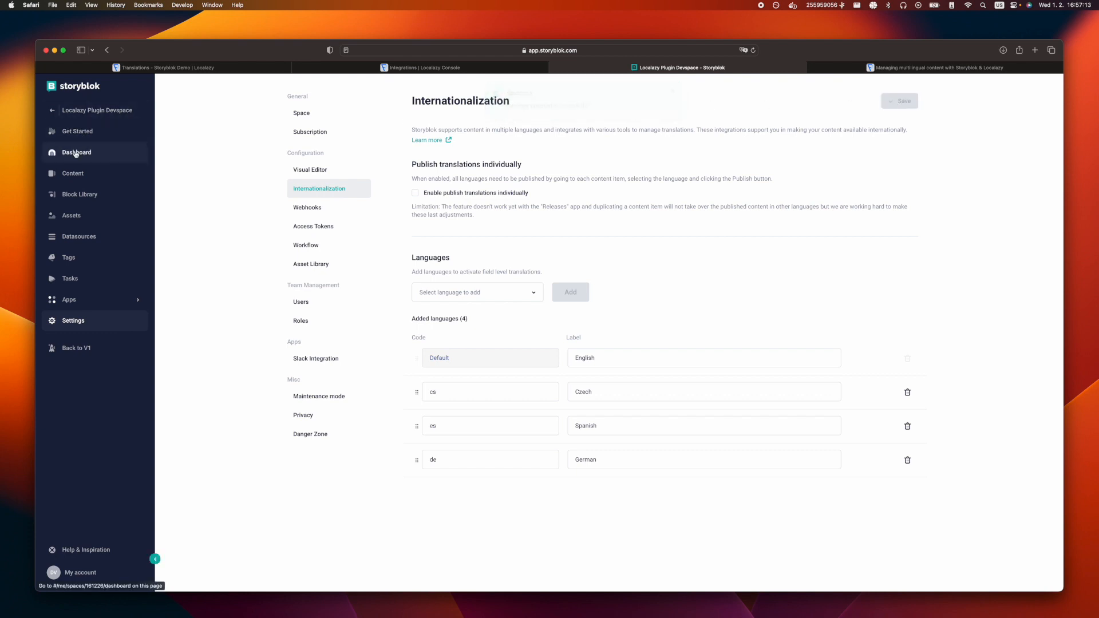
- Switch to the Localazy Console, refresh the integration's overview, and check whether the three languages are present in Storyblok
click(402, 70)
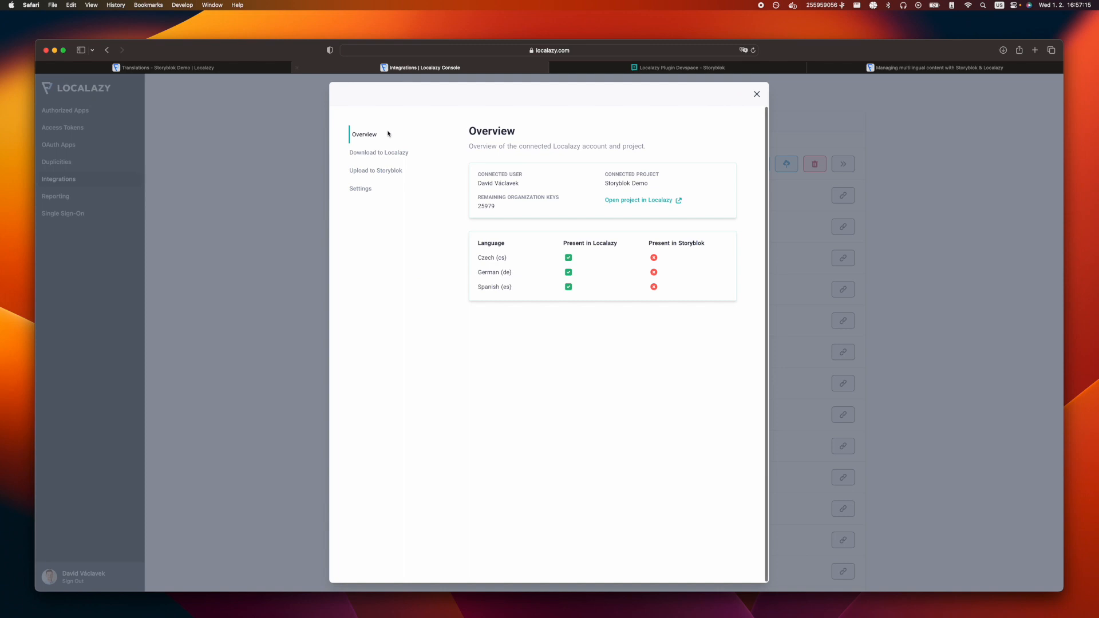
click(356, 155)
click(364, 137)
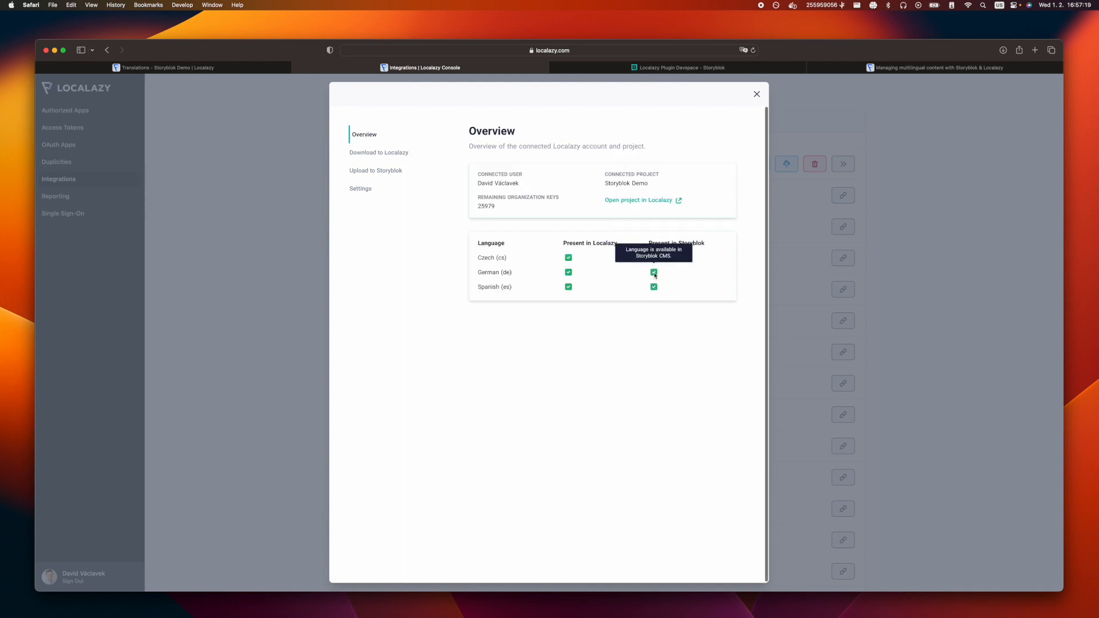
- Return to Storyblok, open the Landing story in its Czech version, and examine the translated and untranslated fields
click(600, 69)
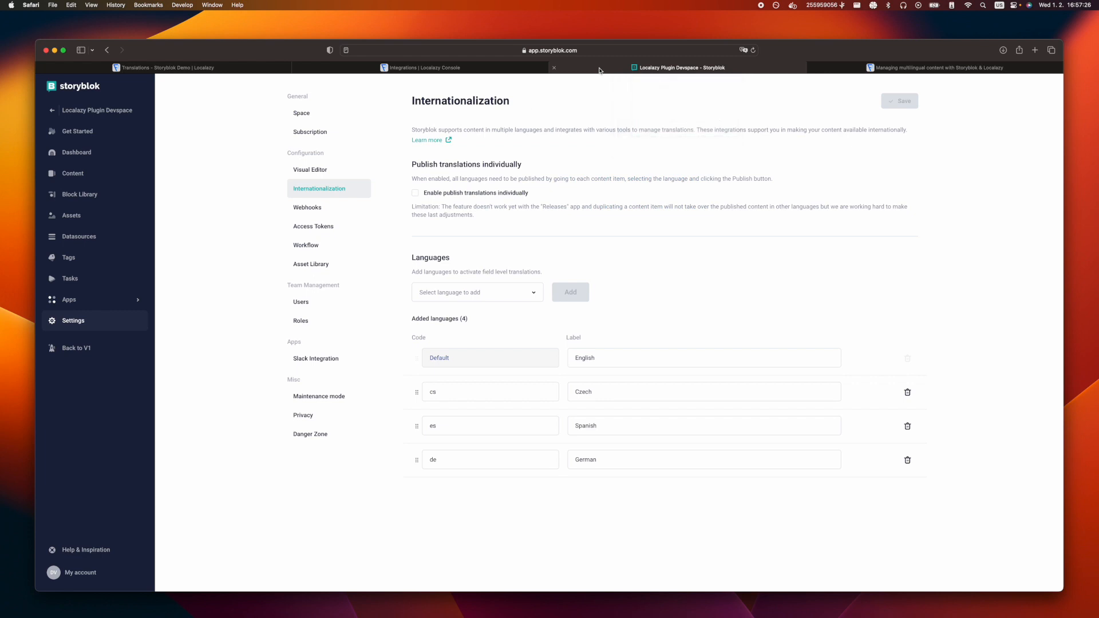
click(64, 177)
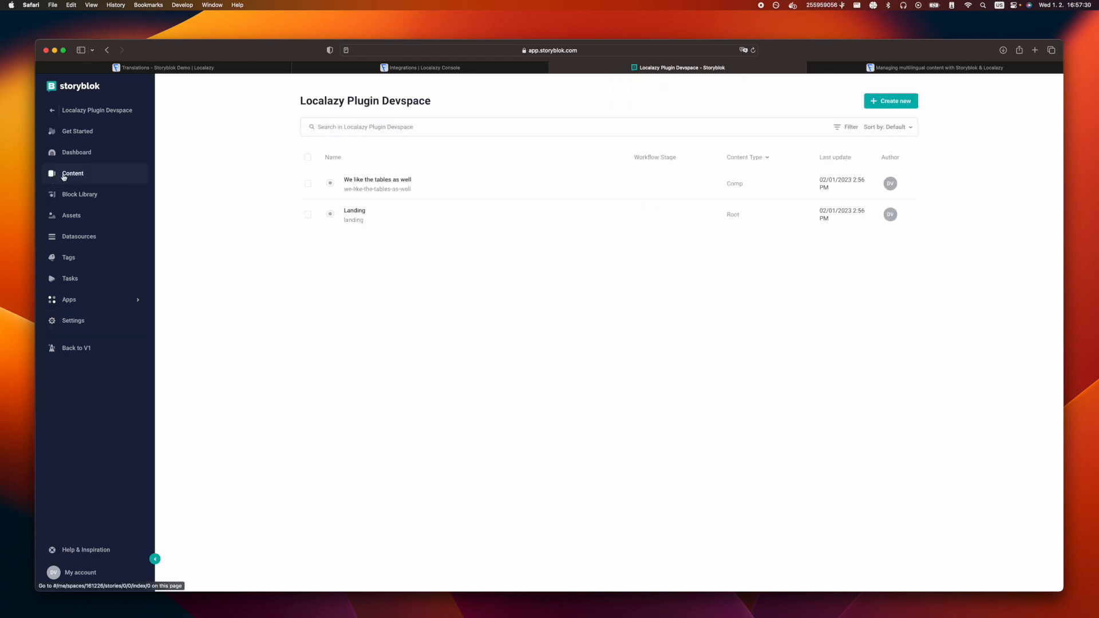
click(356, 216)
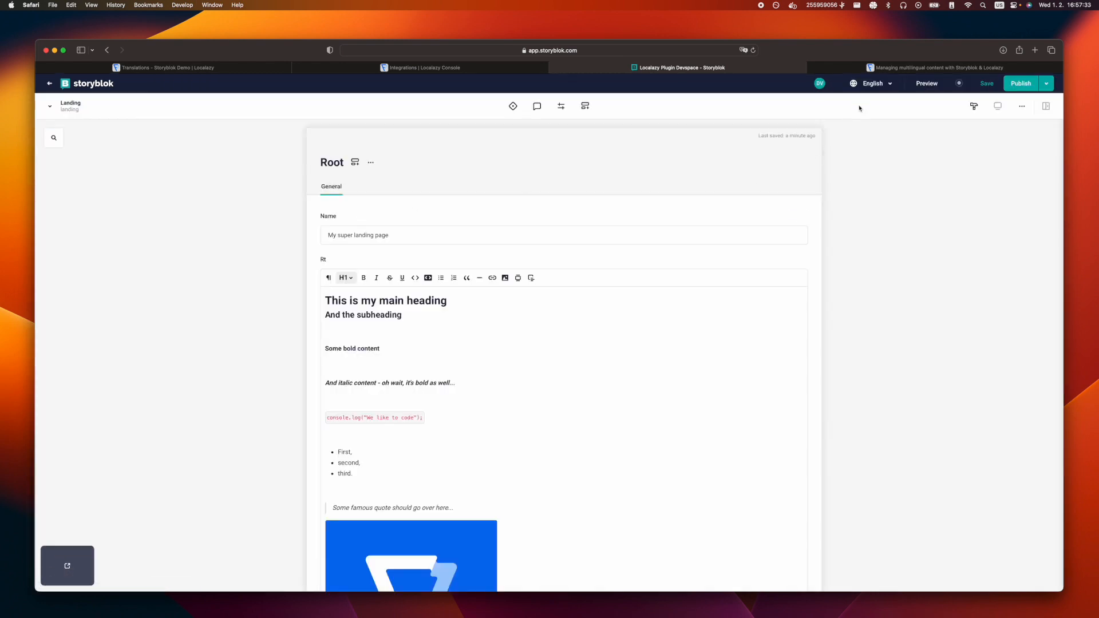
click(870, 83)
click(857, 138)
click(426, 240)
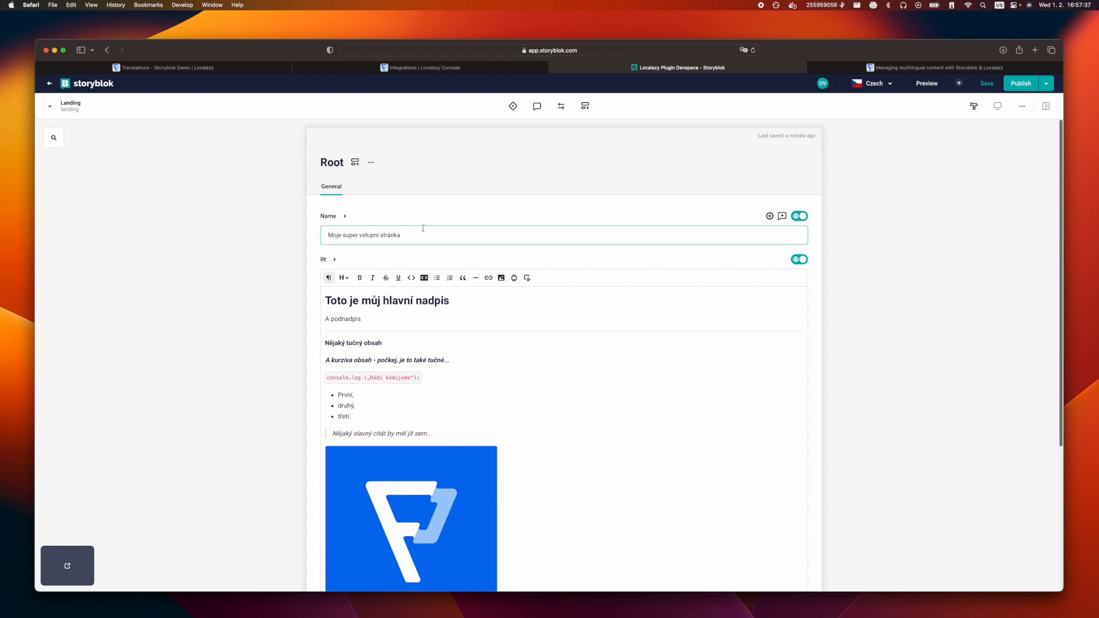
scroll(423, 228, down, 3)
scroll(424, 229, down, 5)
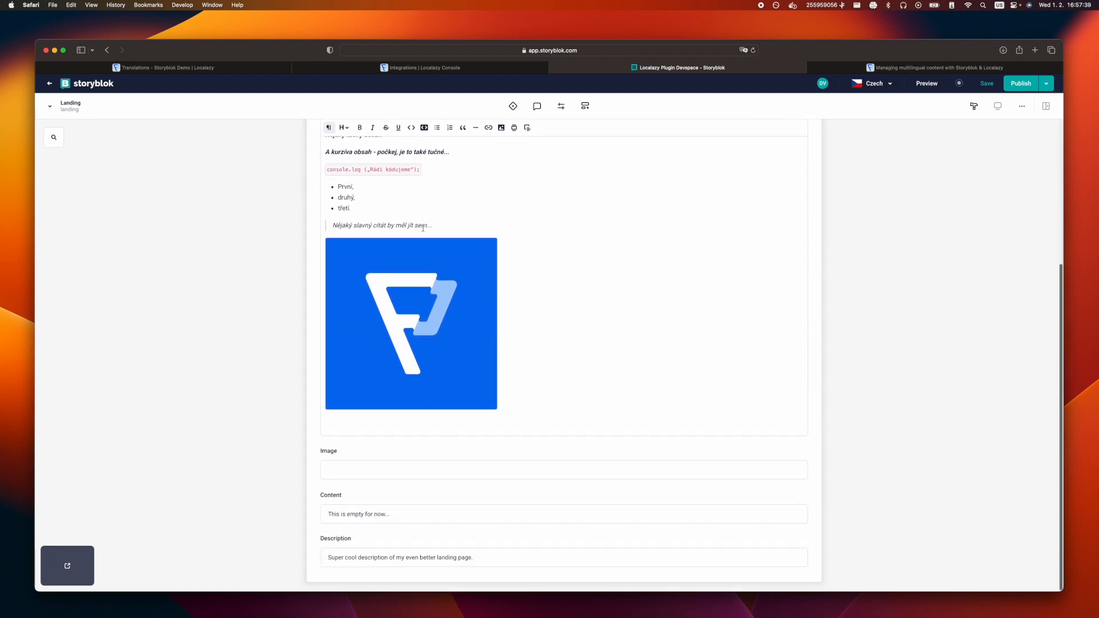
scroll(423, 228, up, 8)
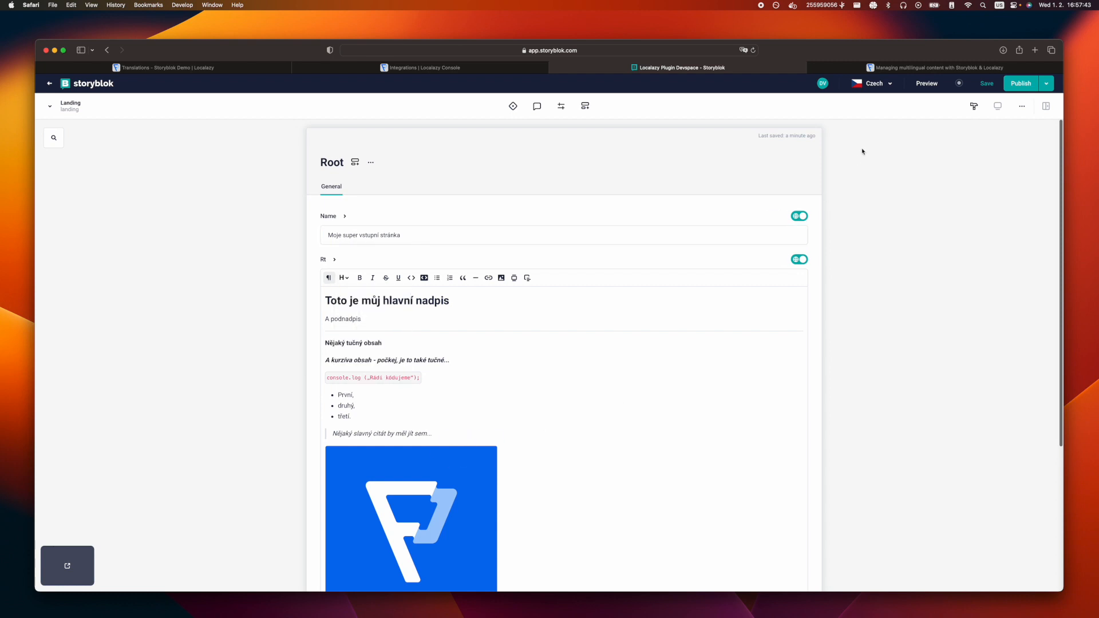
scroll(630, 243, down, 8)
scroll(629, 244, up, 8)
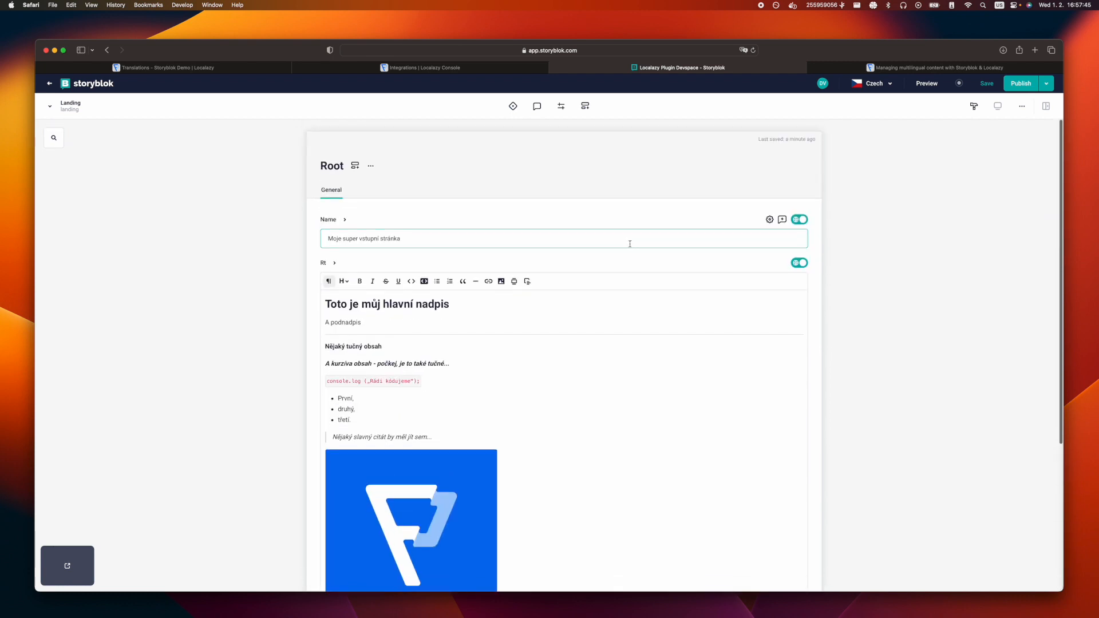
scroll(630, 243, down, 8)
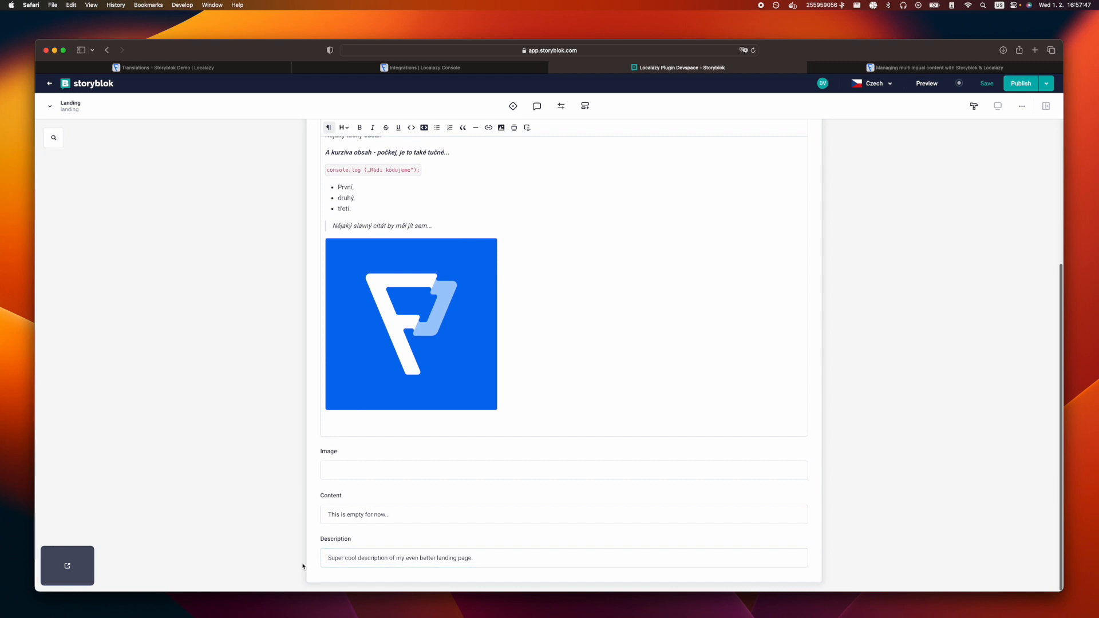
- Examine the Content field's translation and export options, and check the Localazy integration's settings for syncing translatable fields
click(430, 513)
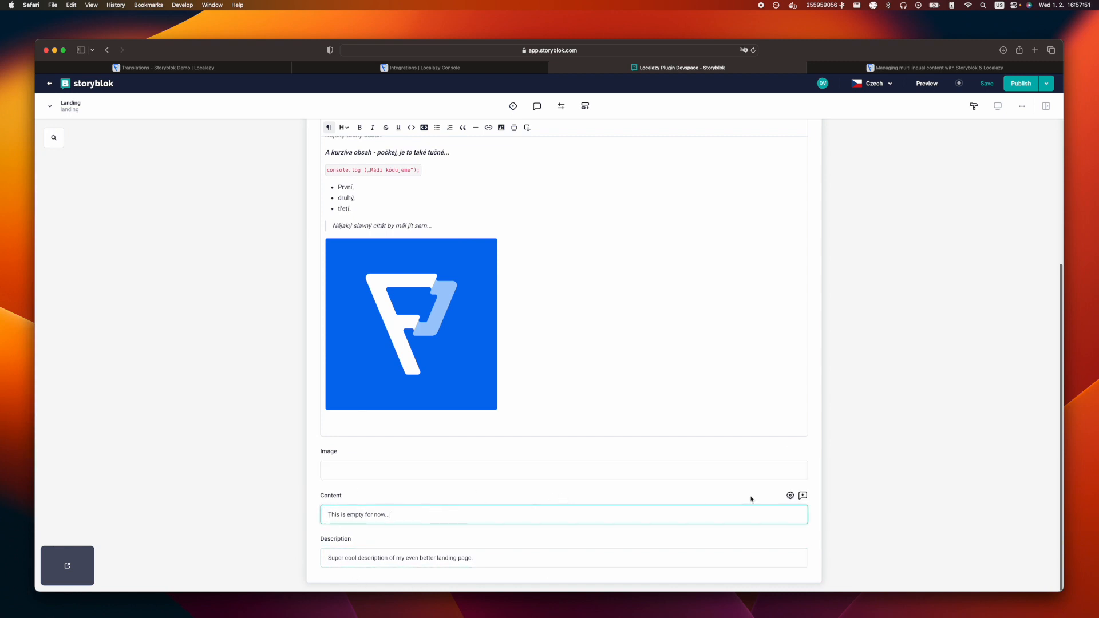
click(790, 496)
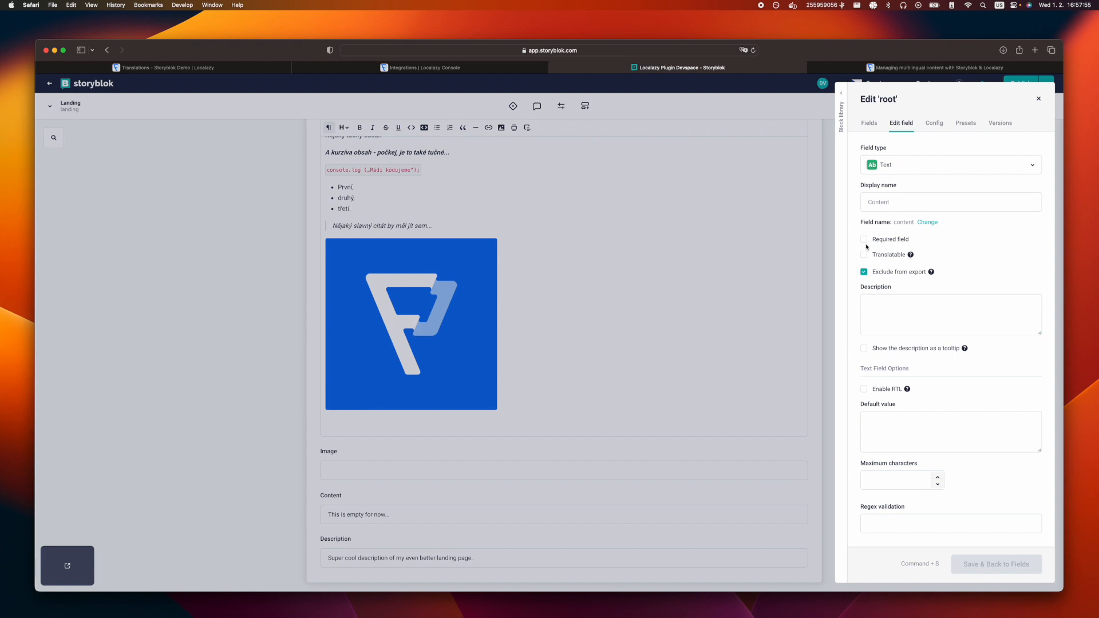
mouse_move(904, 258)
click(386, 70)
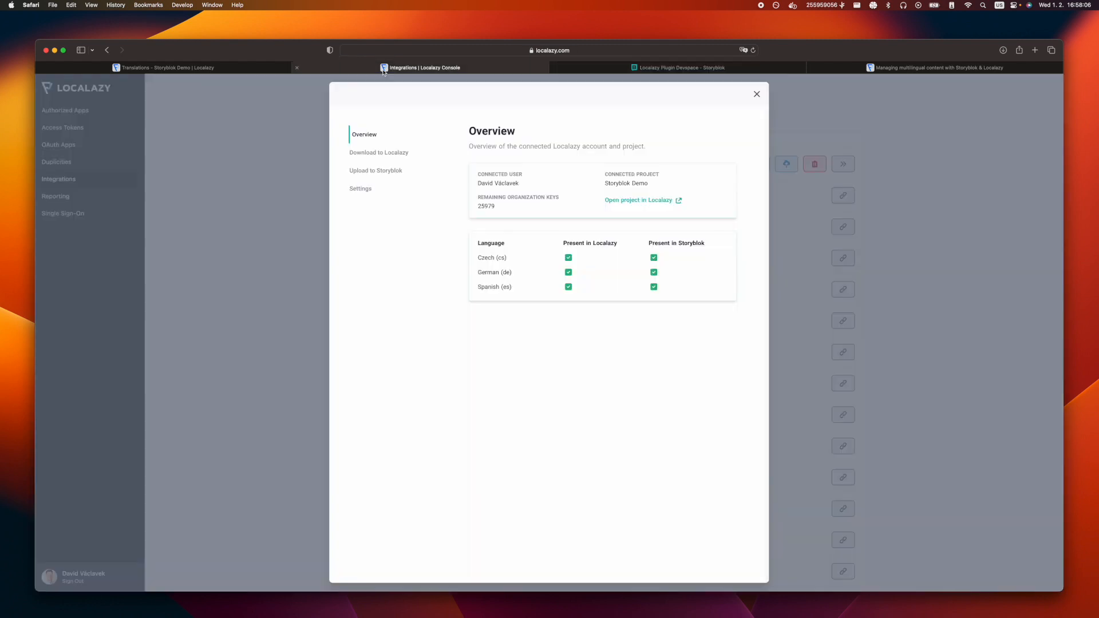
click(358, 191)
mouse_move(588, 196)
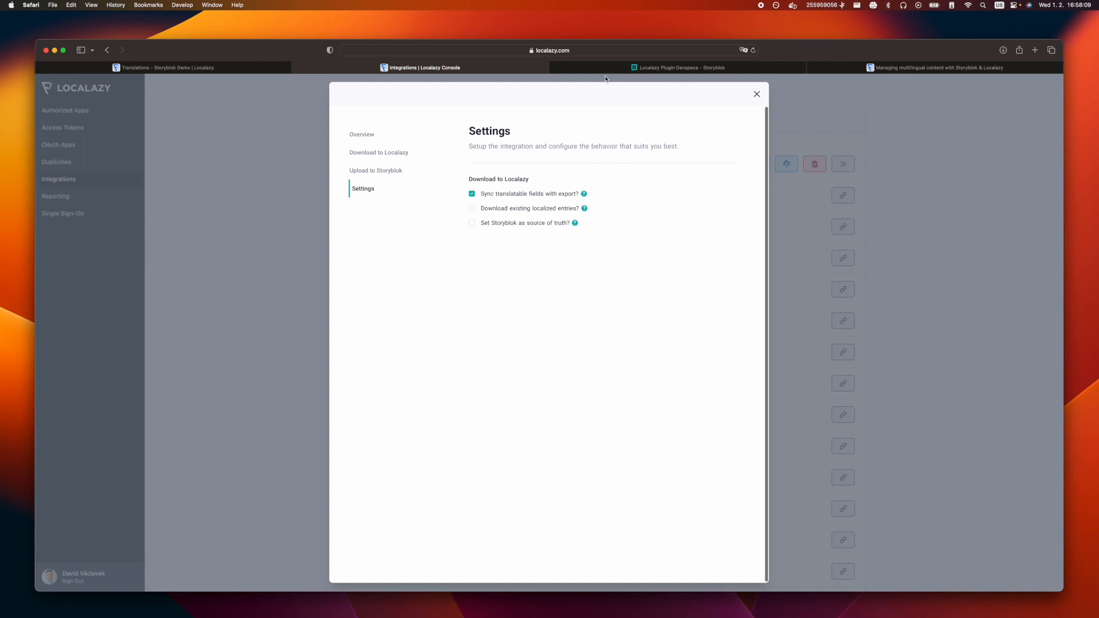
- Try making the Storyblok Content field translatable and including it in the export, and close its configuration without saving
click(678, 68)
click(873, 258)
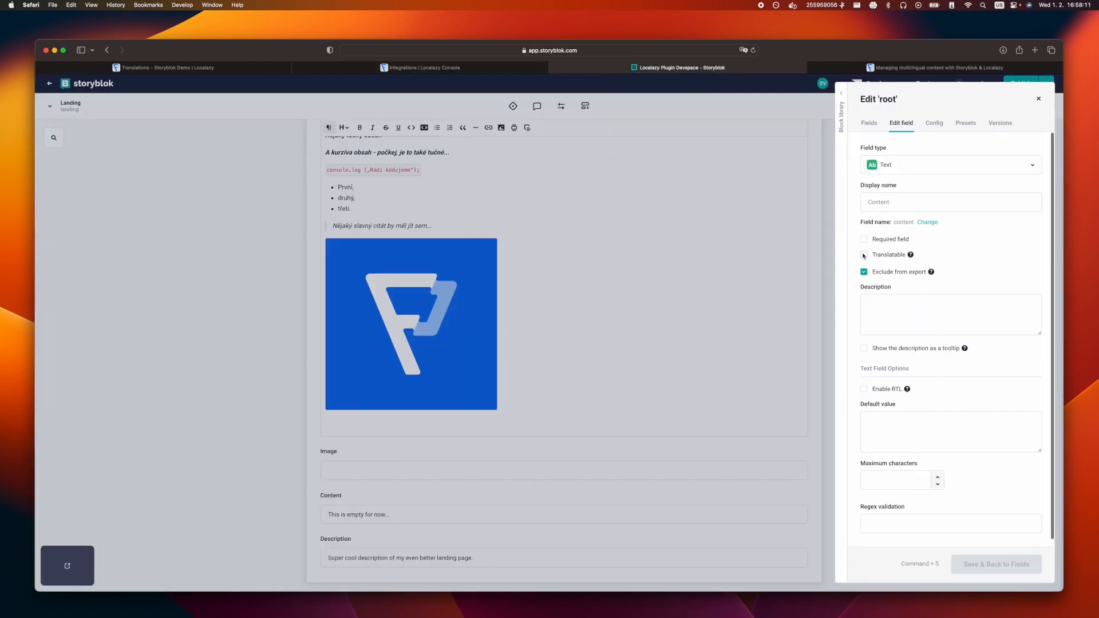
mouse_move(908, 257)
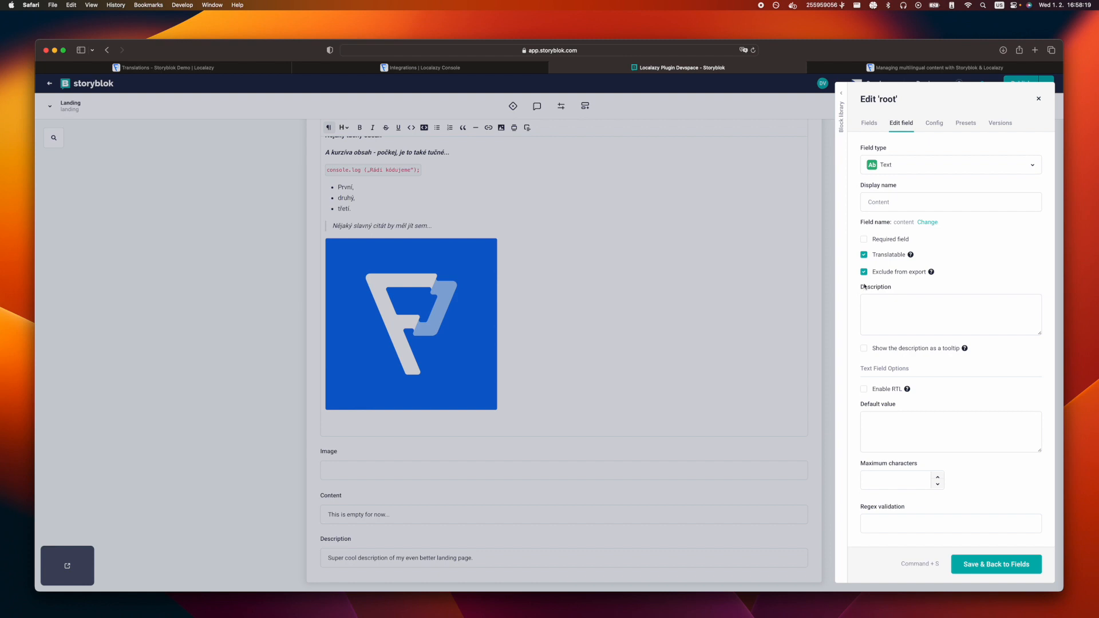
key(ctrl+shift+Tab)
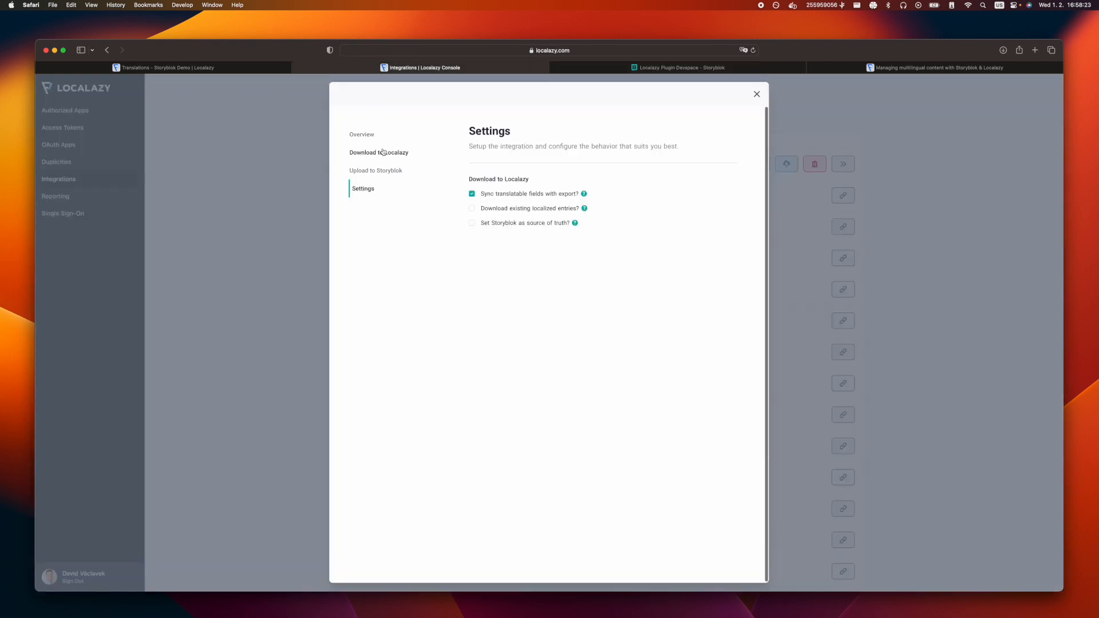
click(682, 68)
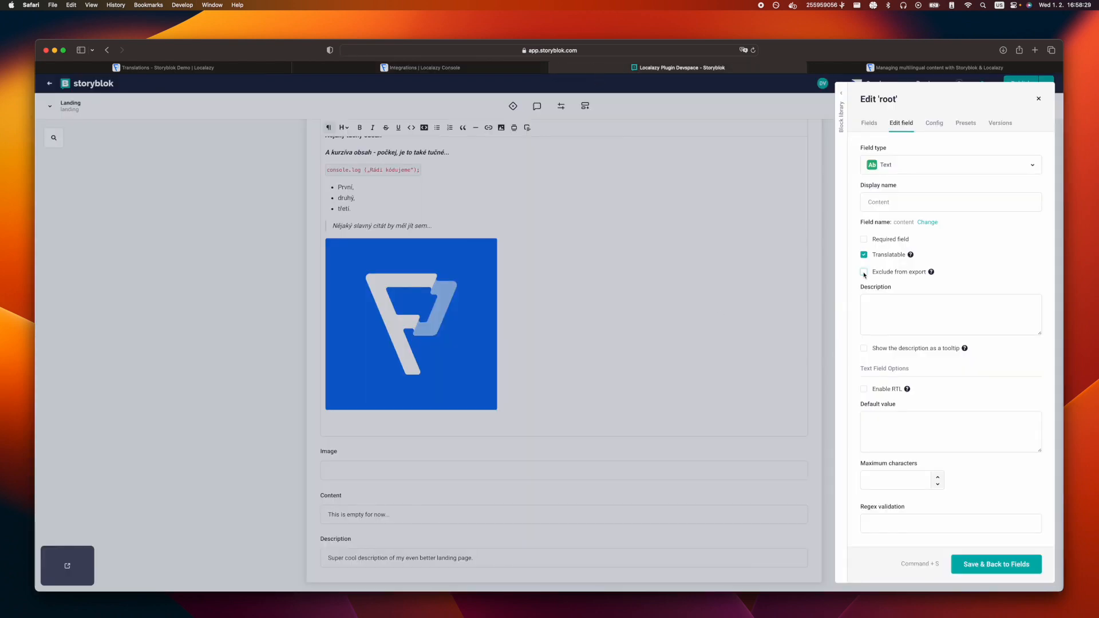
click(864, 272)
click(864, 255)
click(1040, 99)
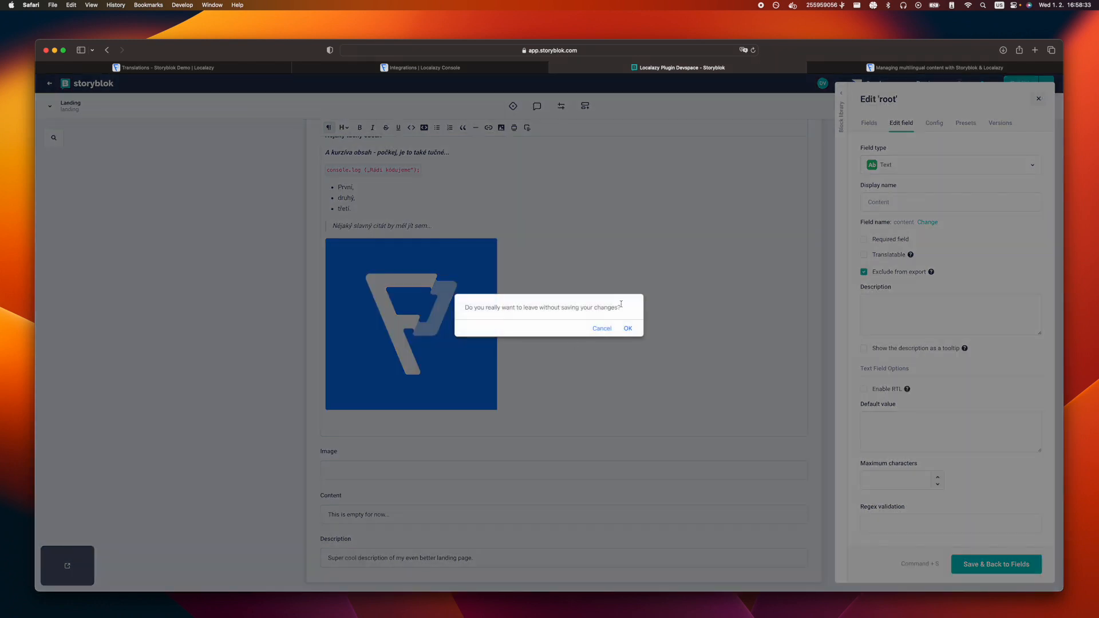
click(628, 327)
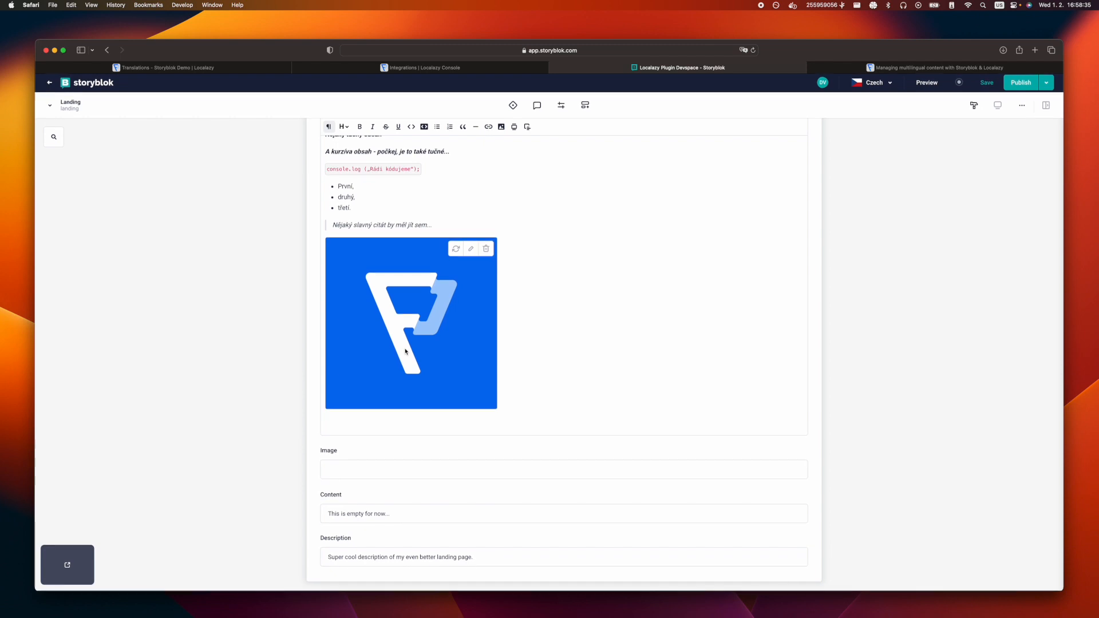
- View the German and Spanish versions of the Landing story and examine their translated content
click(872, 83)
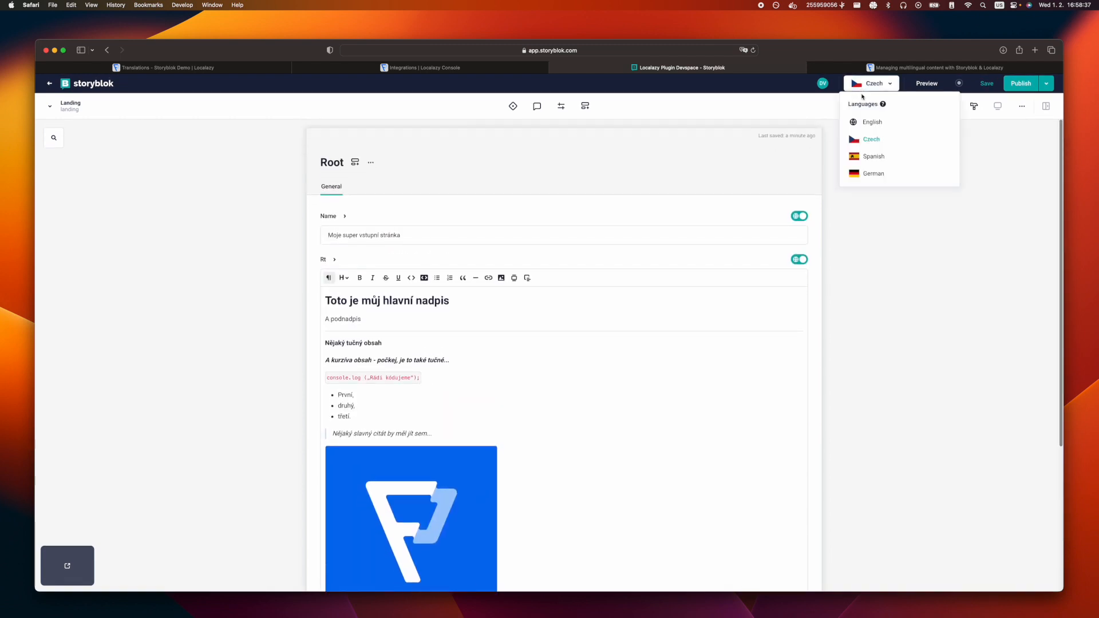
click(867, 170)
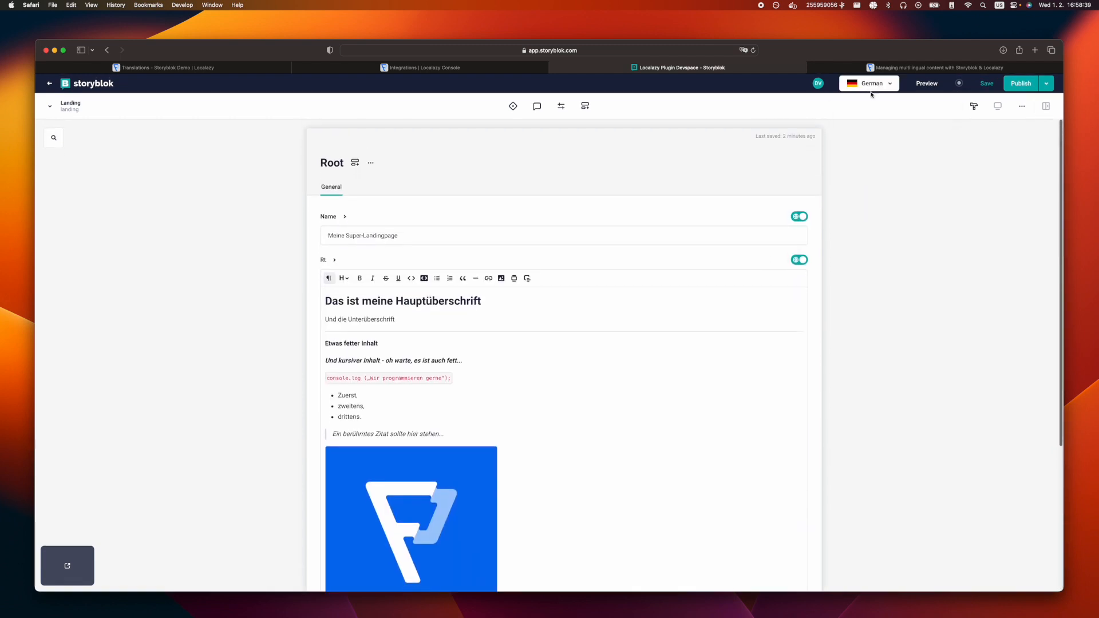
click(865, 84)
click(864, 154)
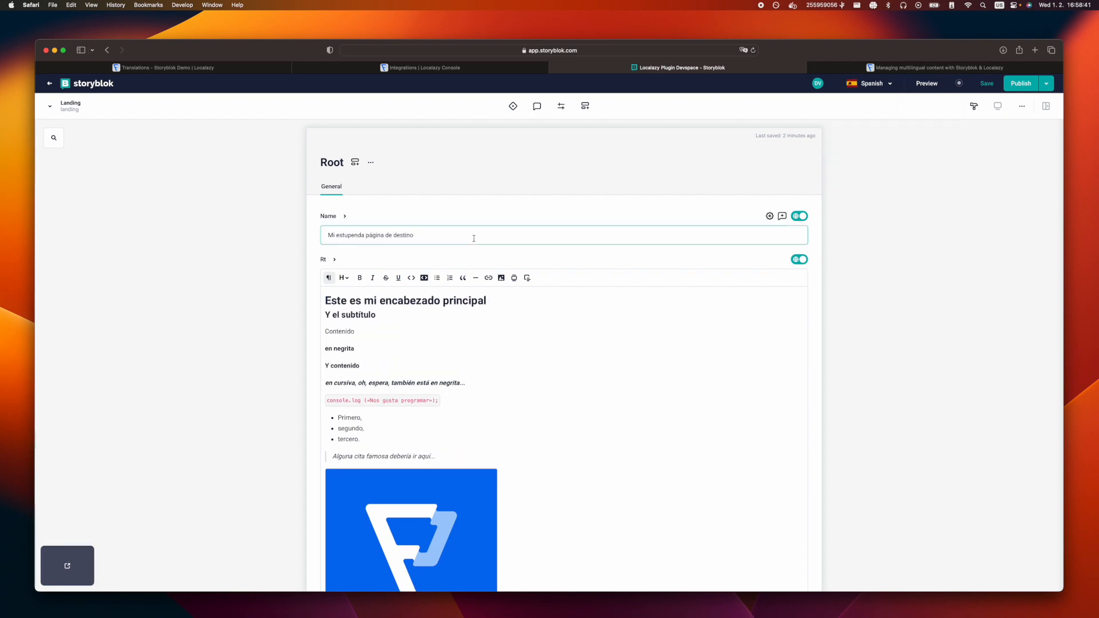
scroll(474, 239, down, 5)
scroll(474, 239, up, 5)
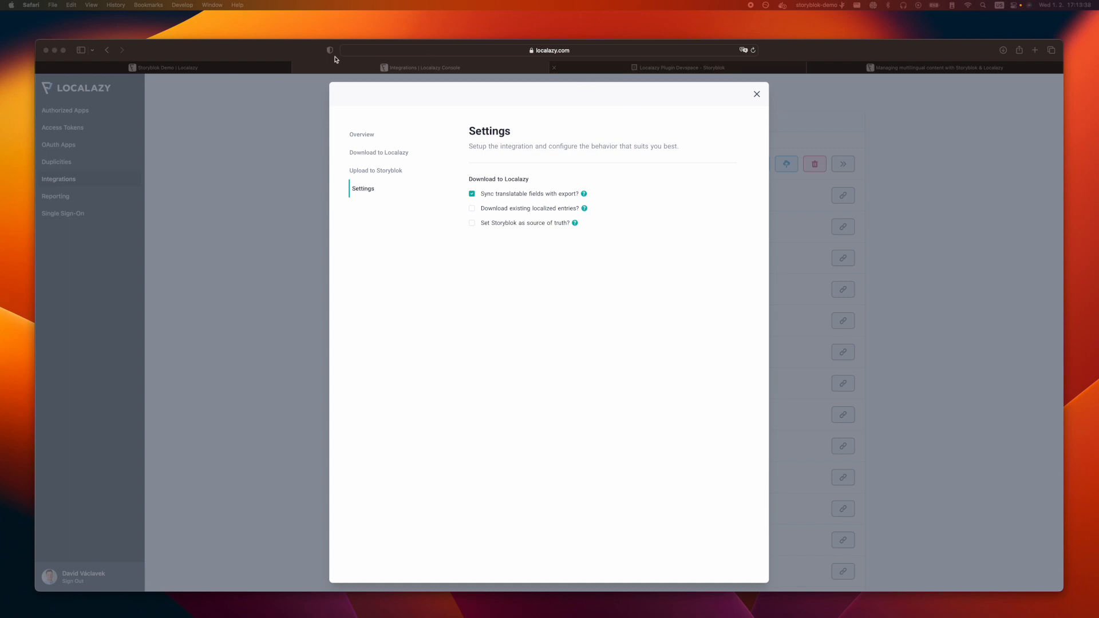
- Return to the Storyblok space from the Localazy project, leave the "We like the tables as well" story, and open the space settings
click(252, 70)
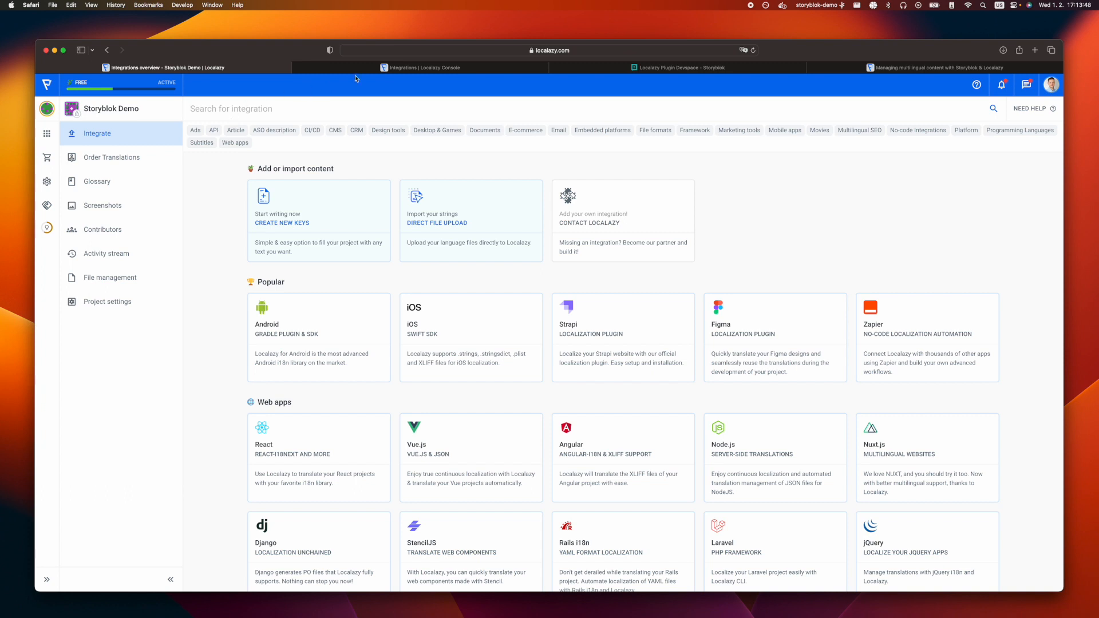
mouse_move(356, 71)
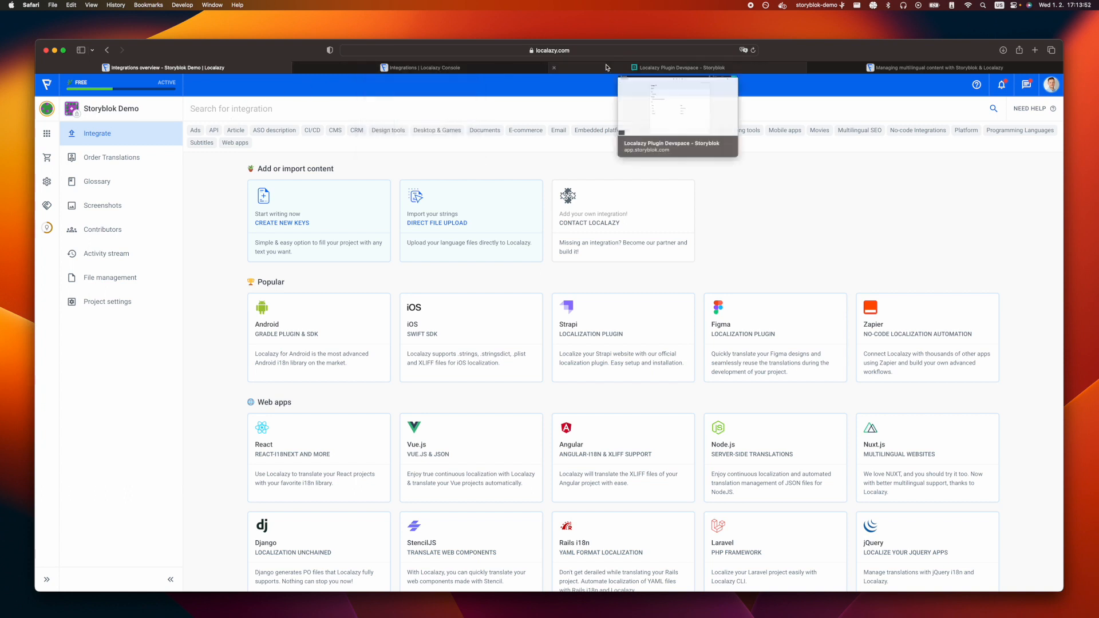
click(687, 68)
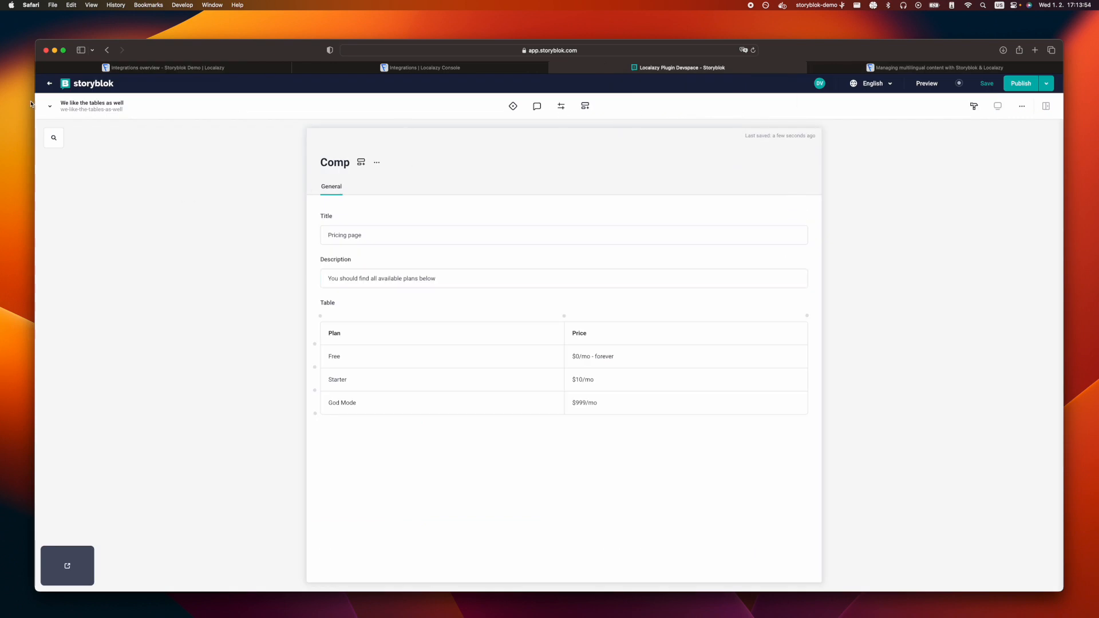
click(49, 83)
click(74, 362)
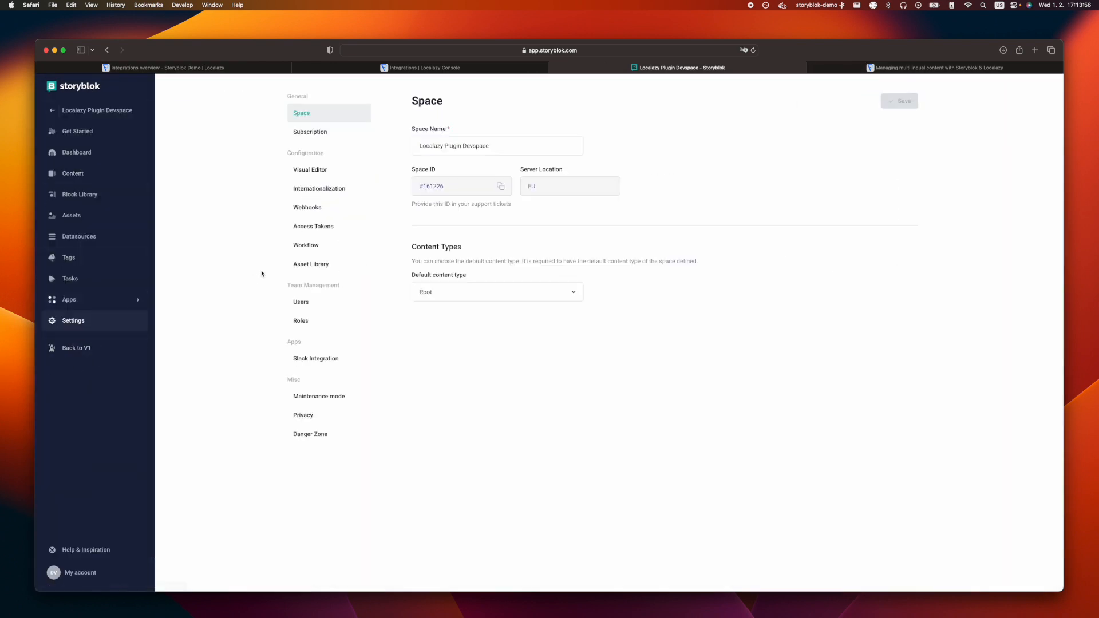
- Review the space's internationalization languages, and enable downloading existing localized entries in the Localazy integration's settings
click(319, 189)
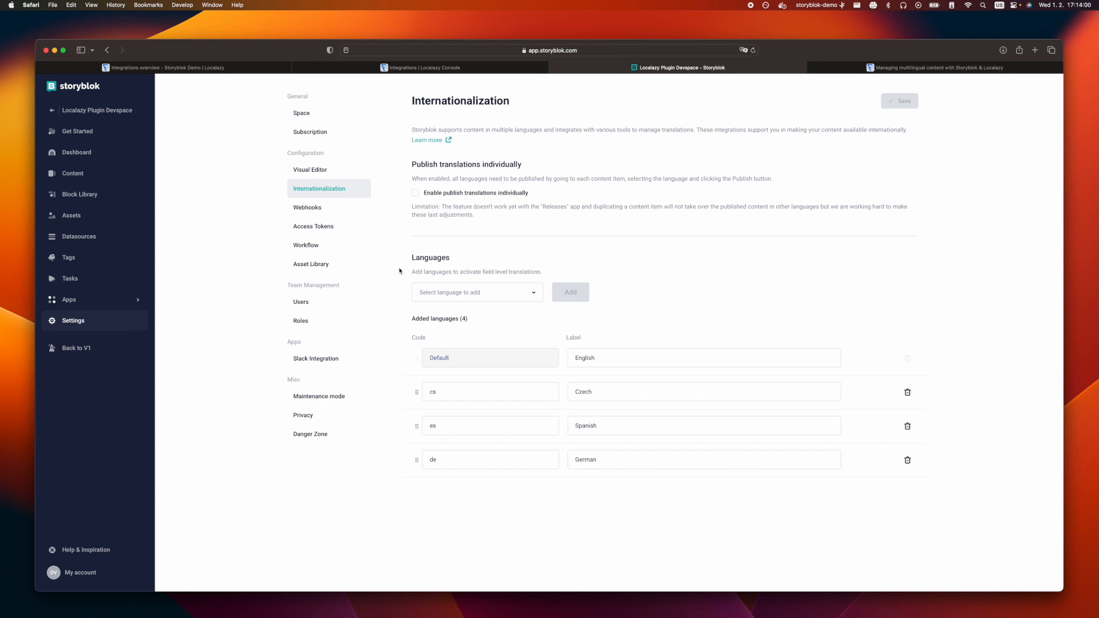
click(369, 70)
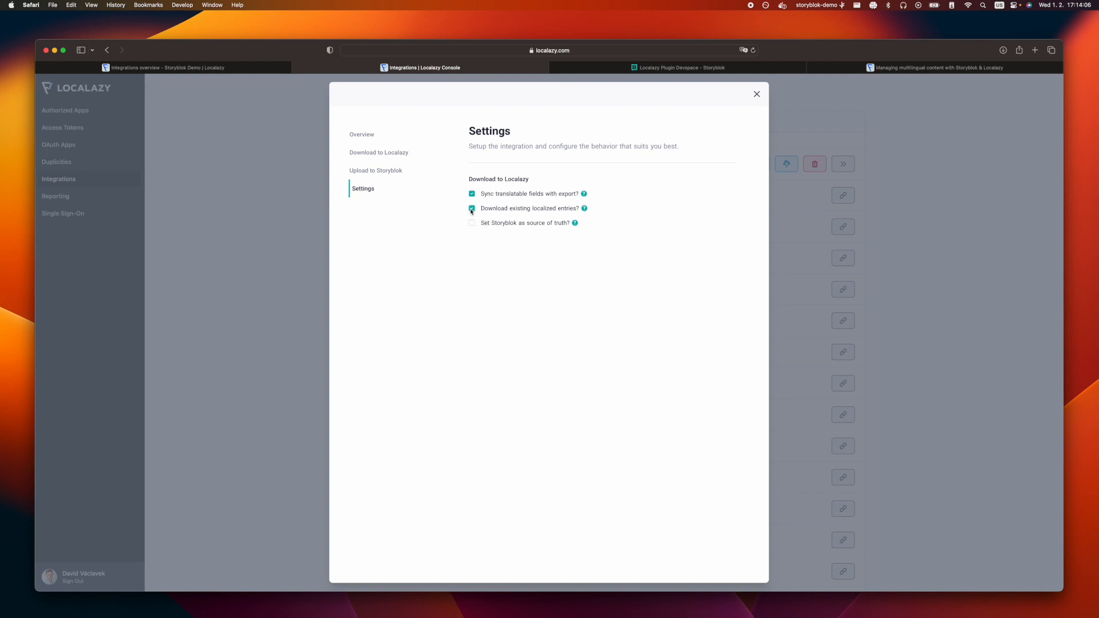
mouse_move(587, 212)
- Download all stories to Localazy and reload the Storyblok Demo project to refresh its translations
click(368, 155)
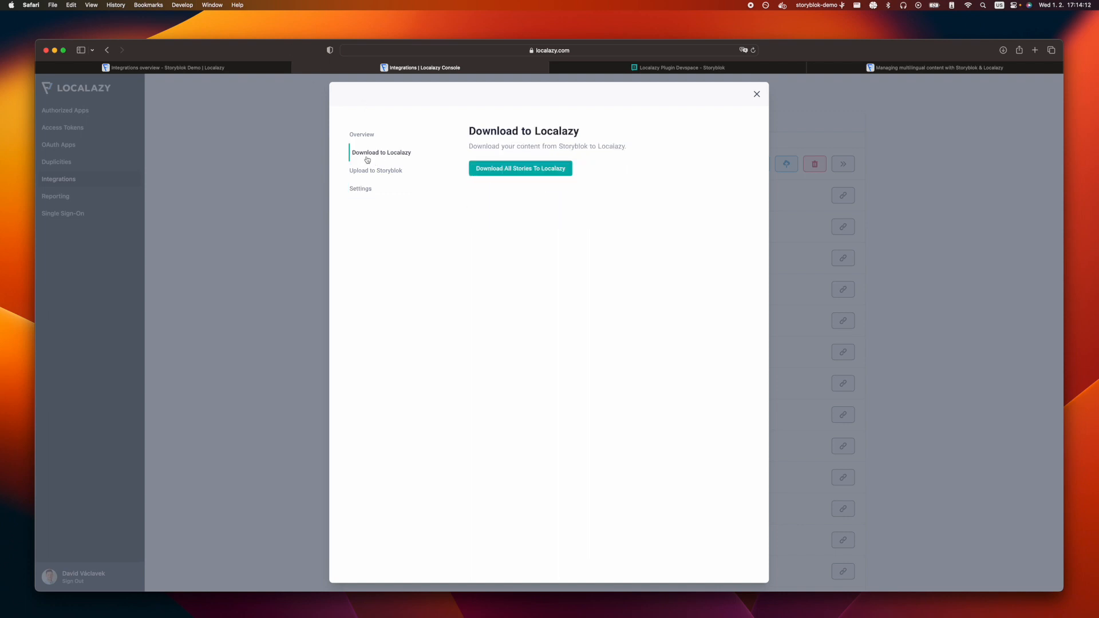
click(485, 169)
mouse_move(220, 69)
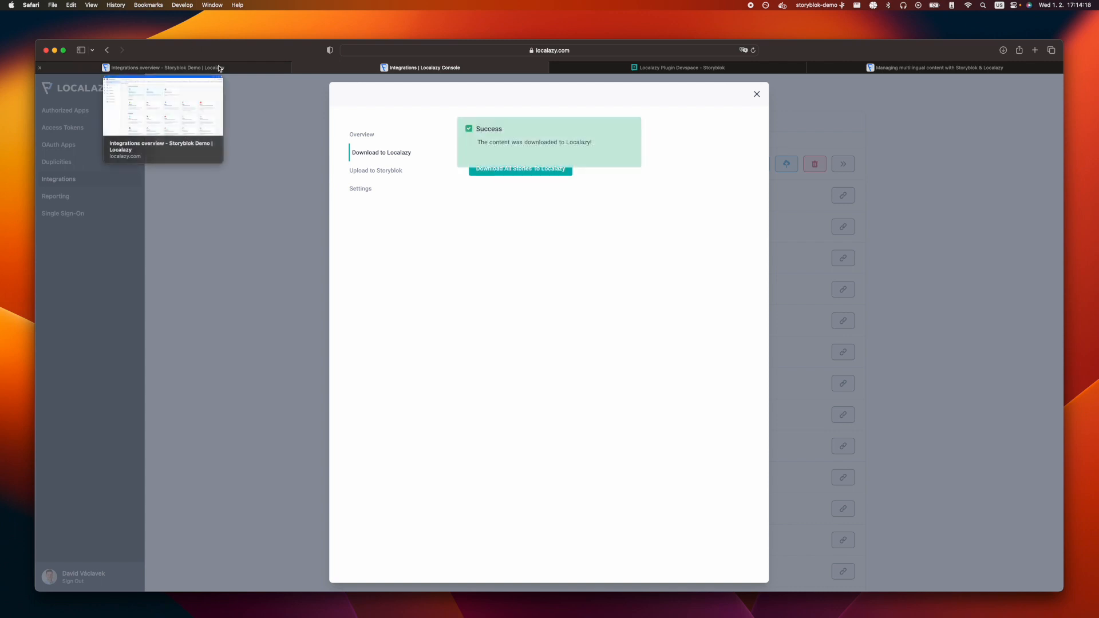
click(219, 69)
key(super+r)
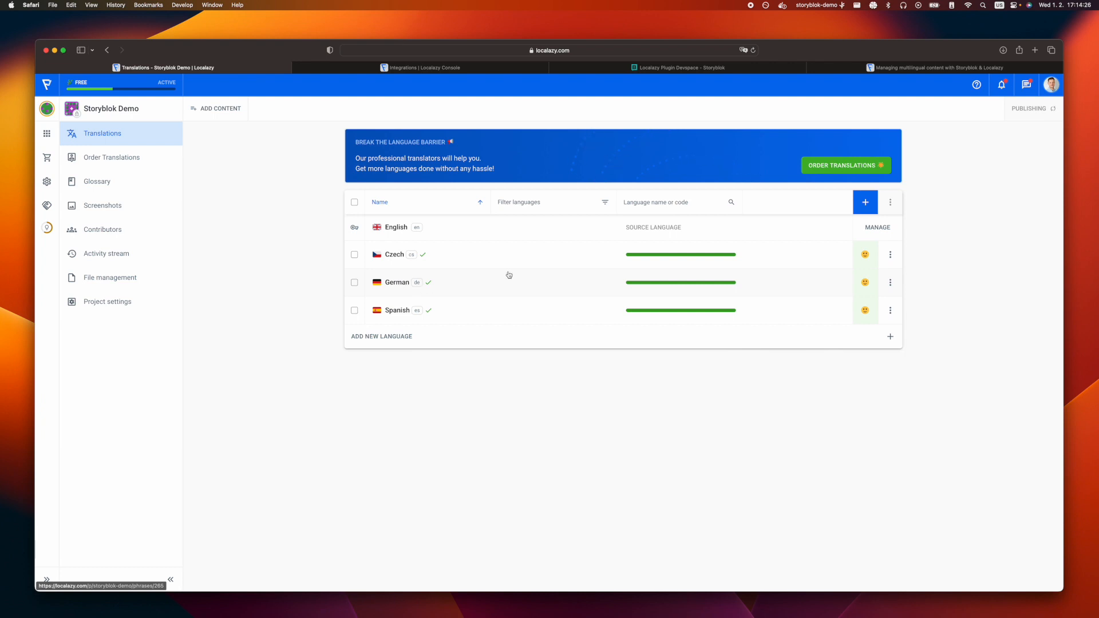
- Examine both pages of the Czech and German translation lists in the Storyblok Demo project
click(486, 253)
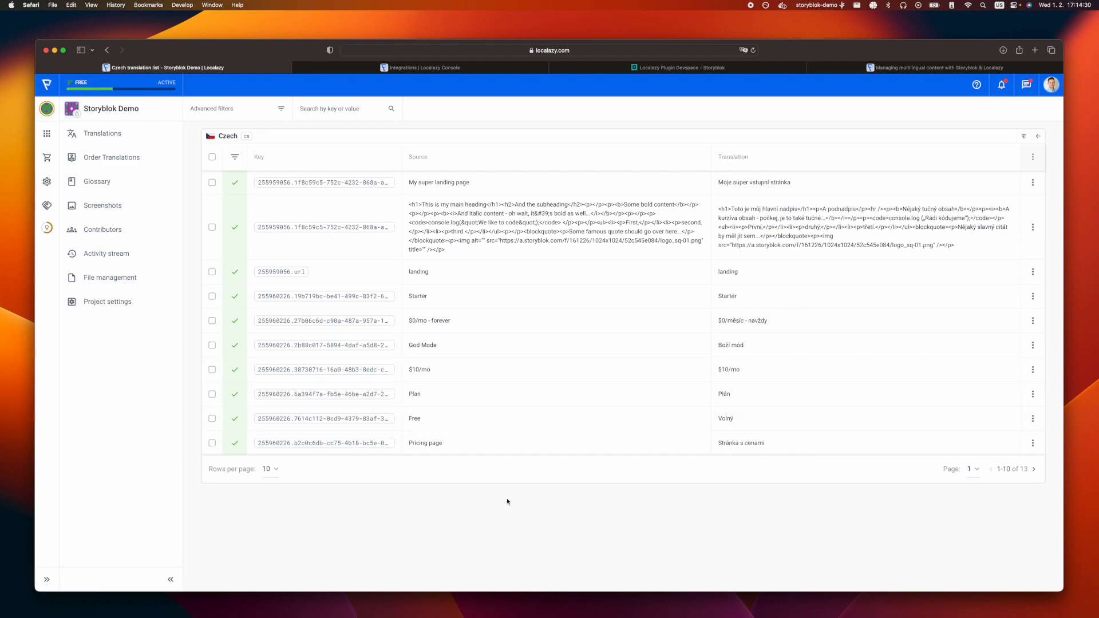
key(Right)
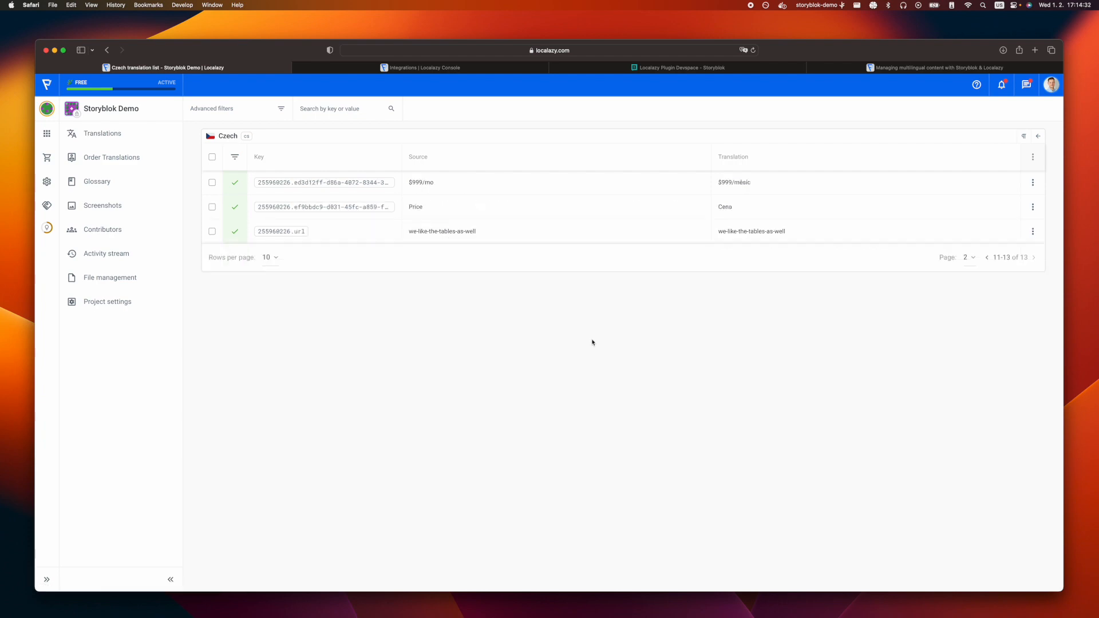
scroll(593, 344, left, 10)
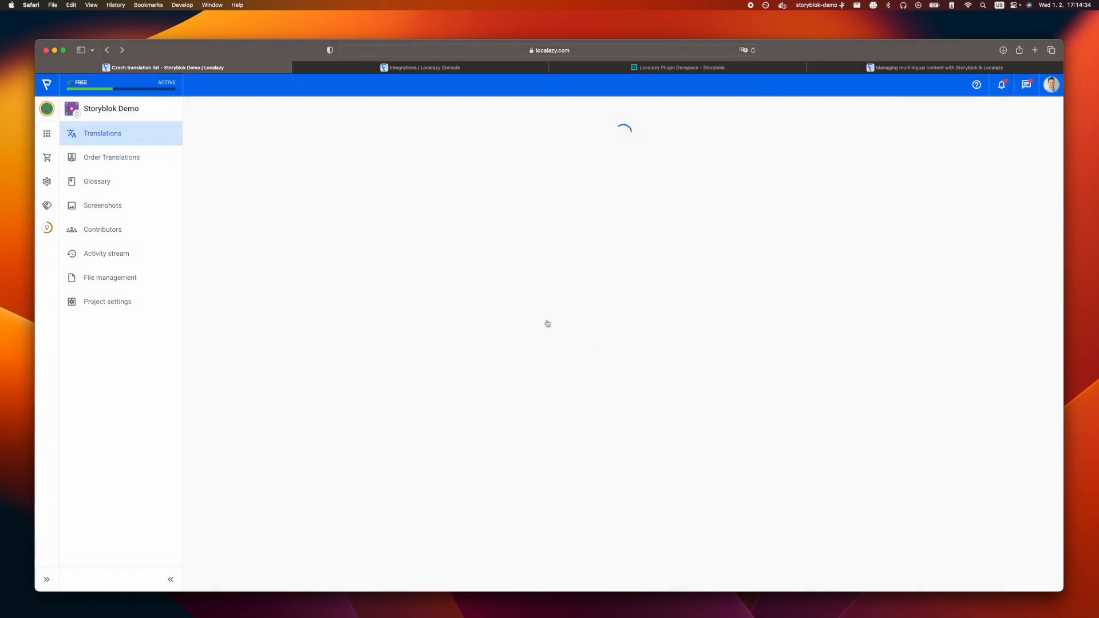
click(573, 280)
key(Right)
key(Left)
scroll(568, 302, left, 10)
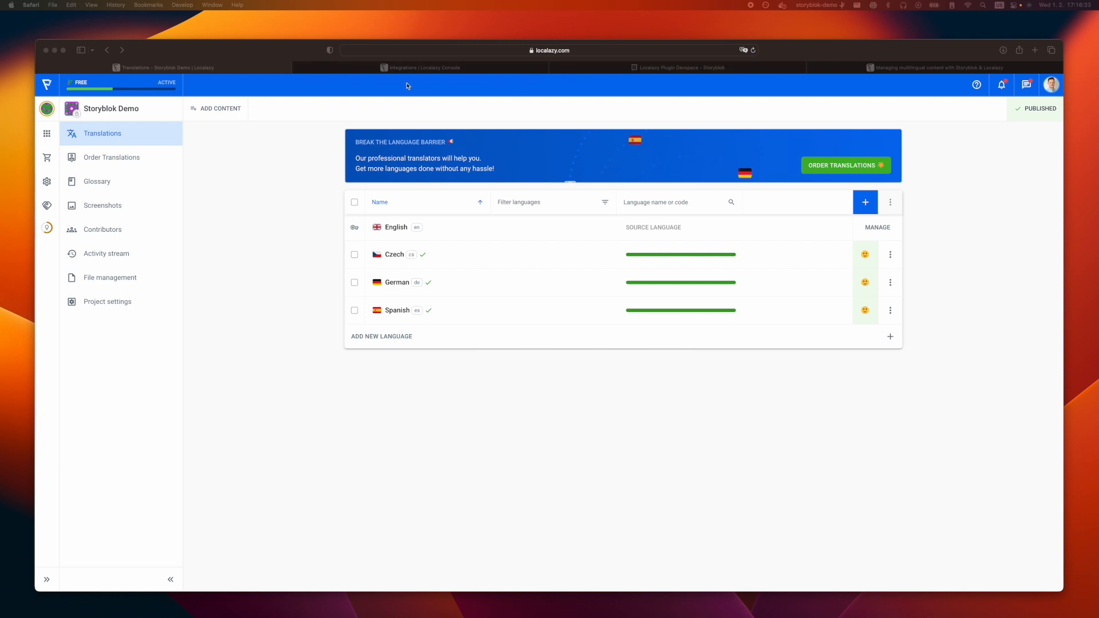
- Return to the Storyblok space and open the Landing story in its Czech version
click(596, 69)
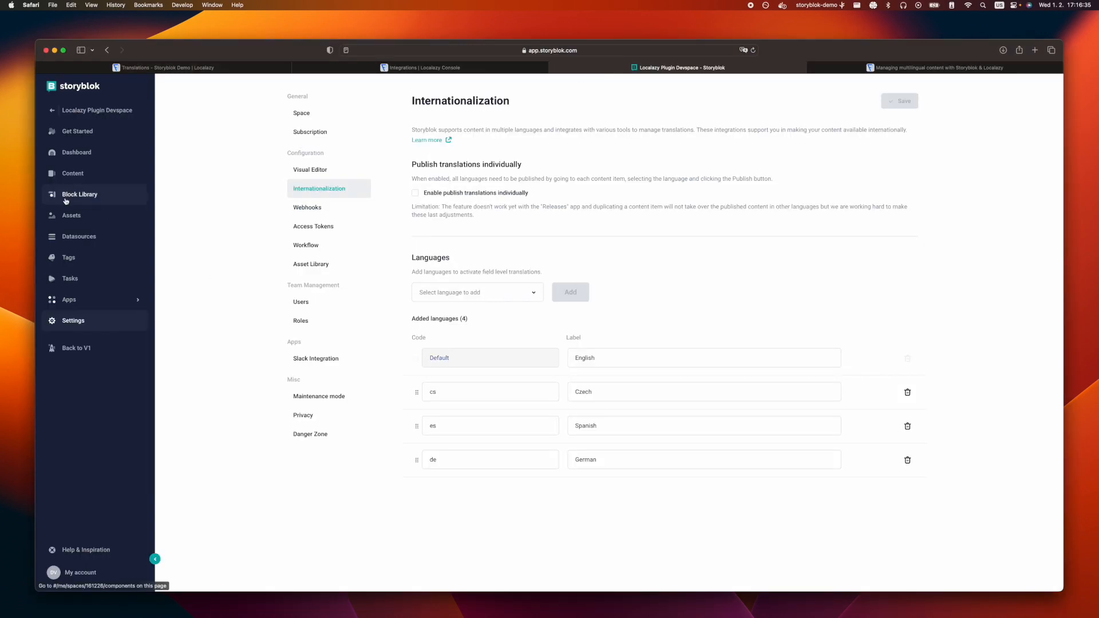
click(64, 178)
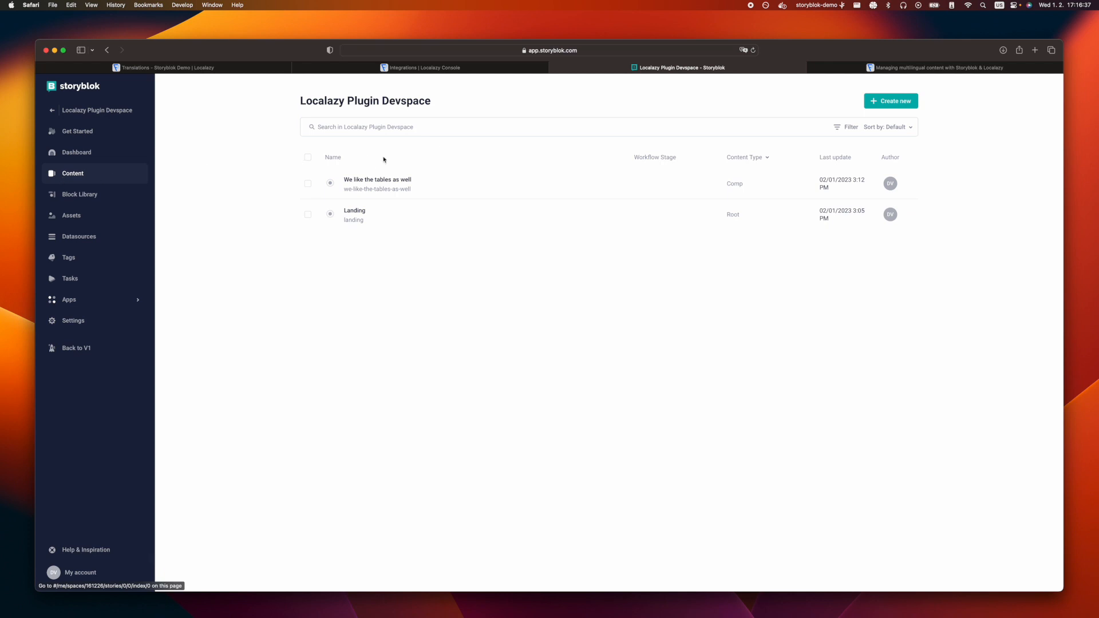
click(363, 216)
click(872, 83)
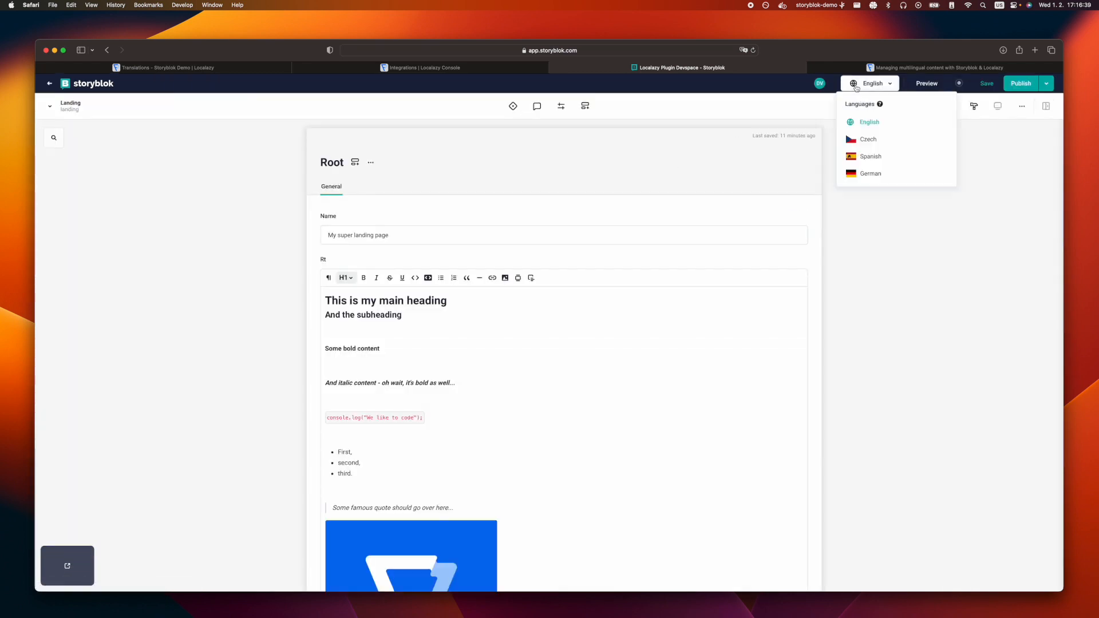
click(860, 146)
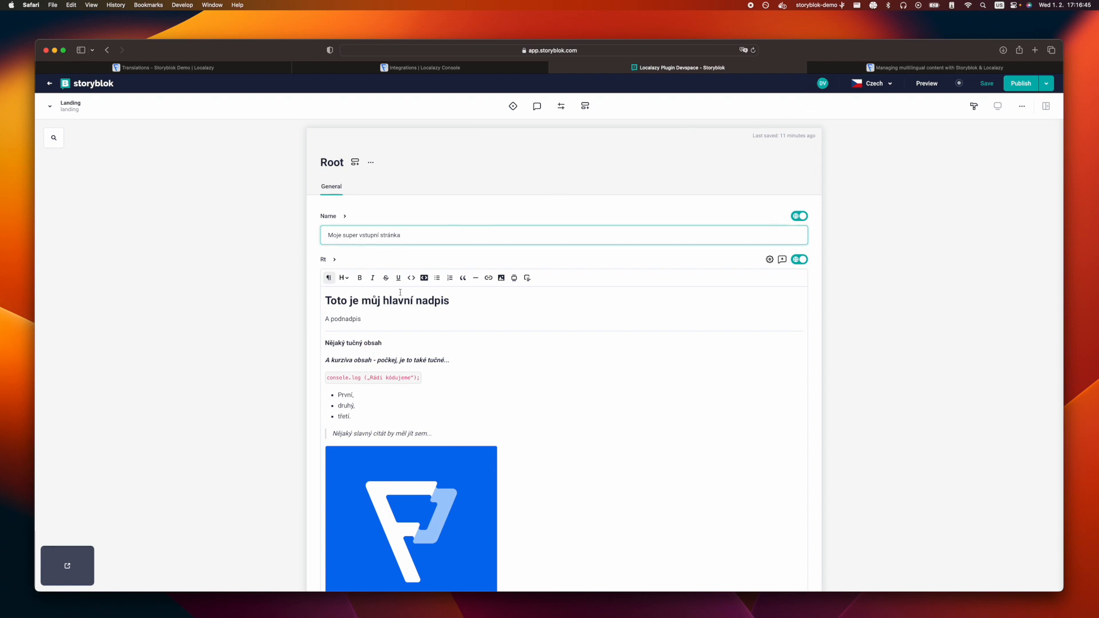
- Change the Czech Name of the Landing story to "Moje super vstupní stránka II", copy the text, and save the story
text(II)
key(super+a)
key(super+c)
click(992, 85)
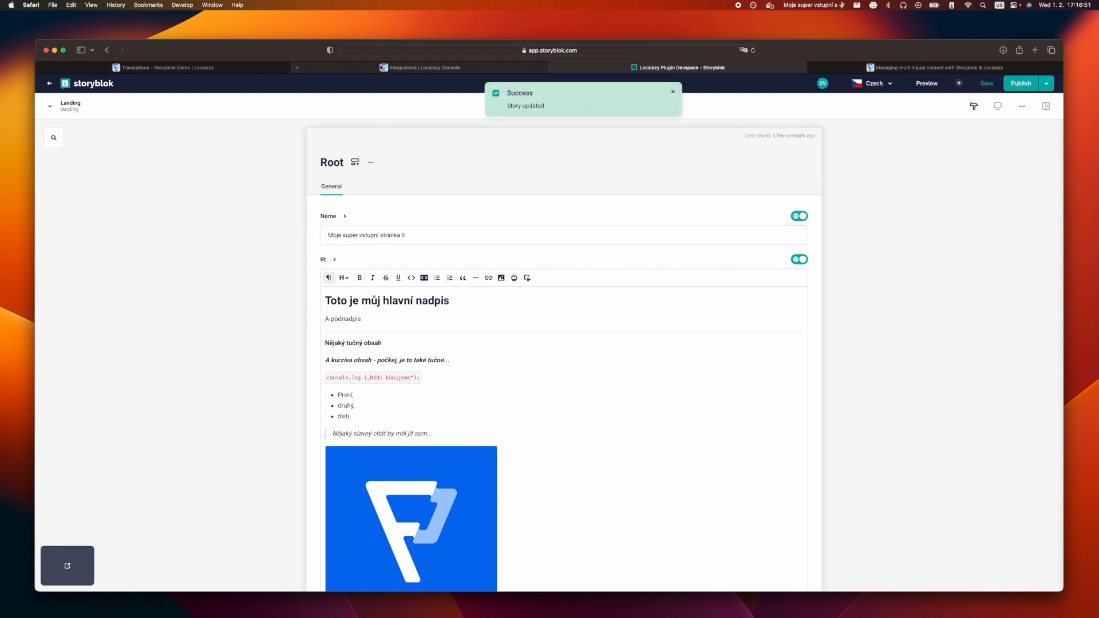
- Download all stories to Localazy again, and open the changed Czech translation for review in the reloaded Storyblok Demo project
click(383, 68)
click(528, 168)
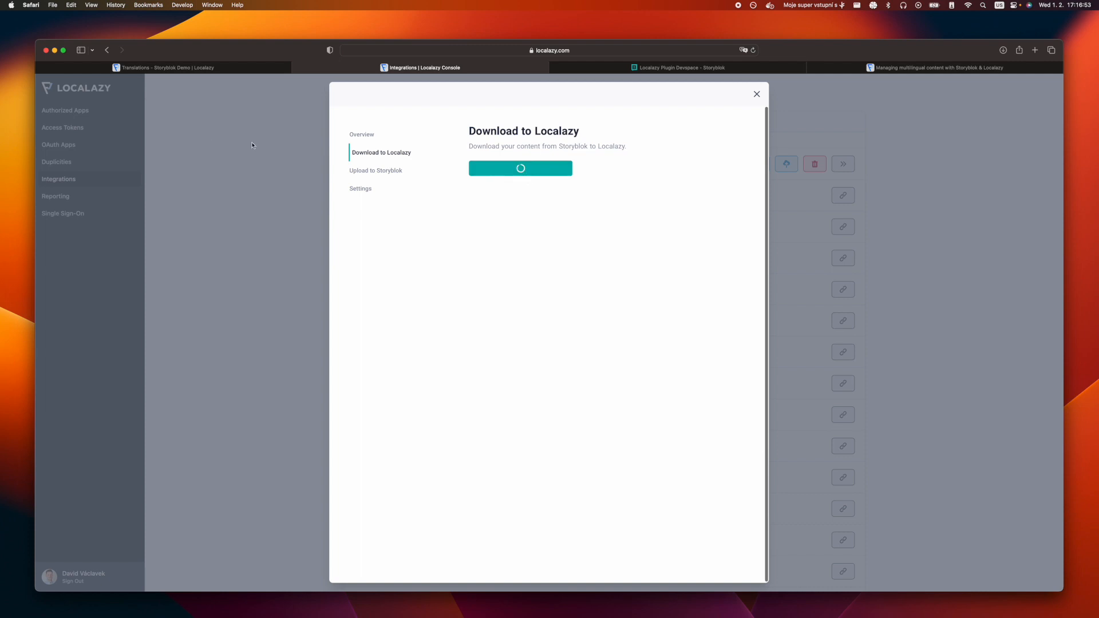
click(183, 69)
key(super+r)
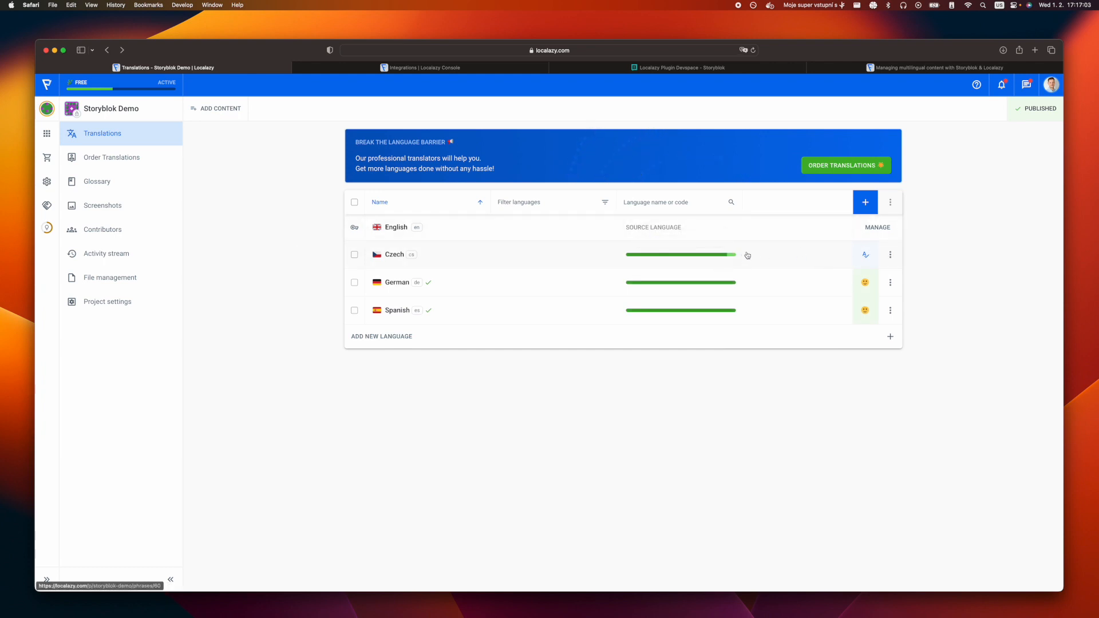
click(839, 254)
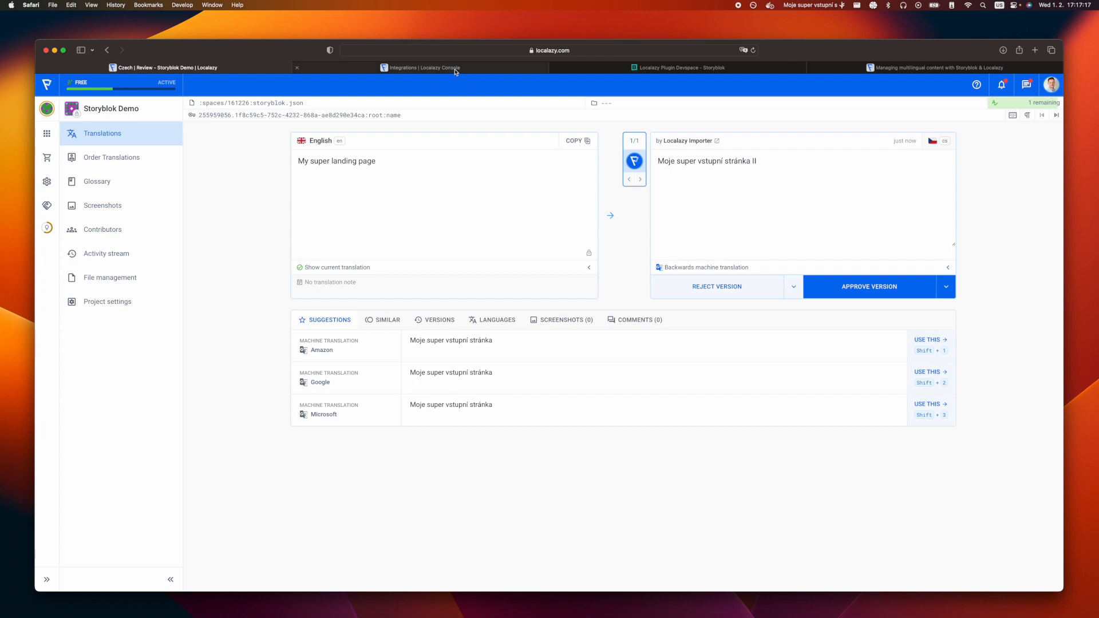
- Recheck the Czech Landing story in Storyblok, and set Storyblok as the source of truth in the Localazy integration's settings
mouse_move(457, 72)
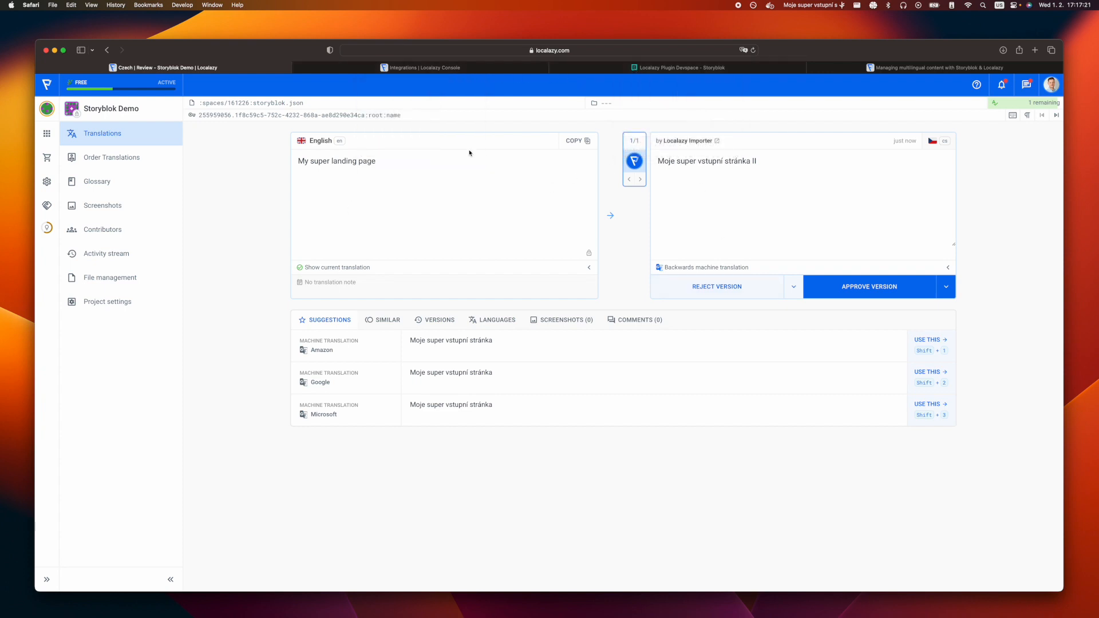
click(651, 70)
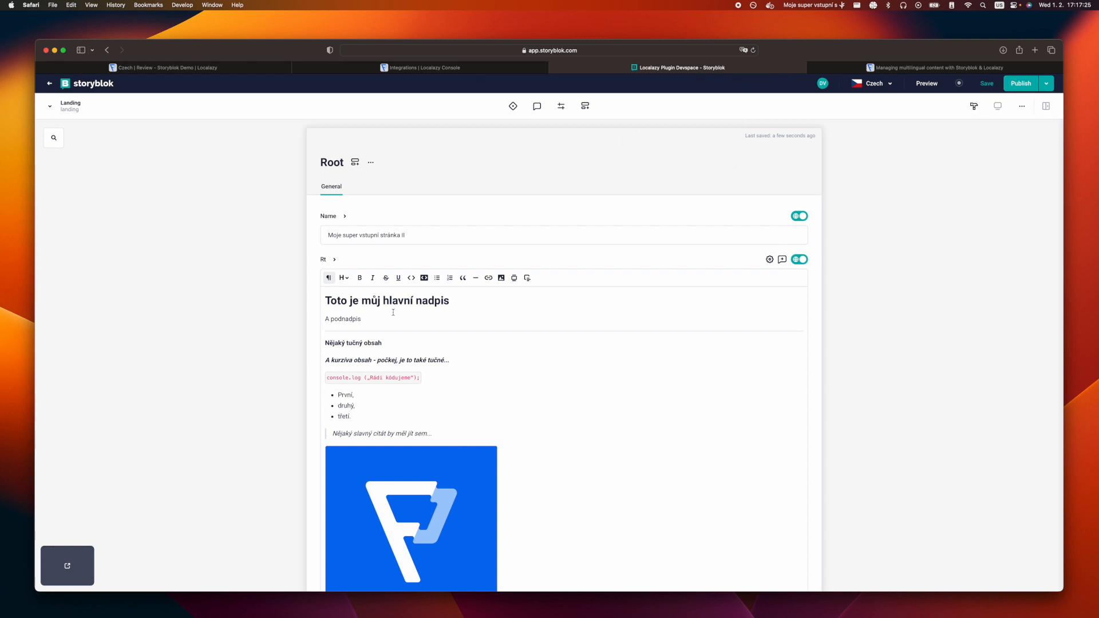
click(381, 70)
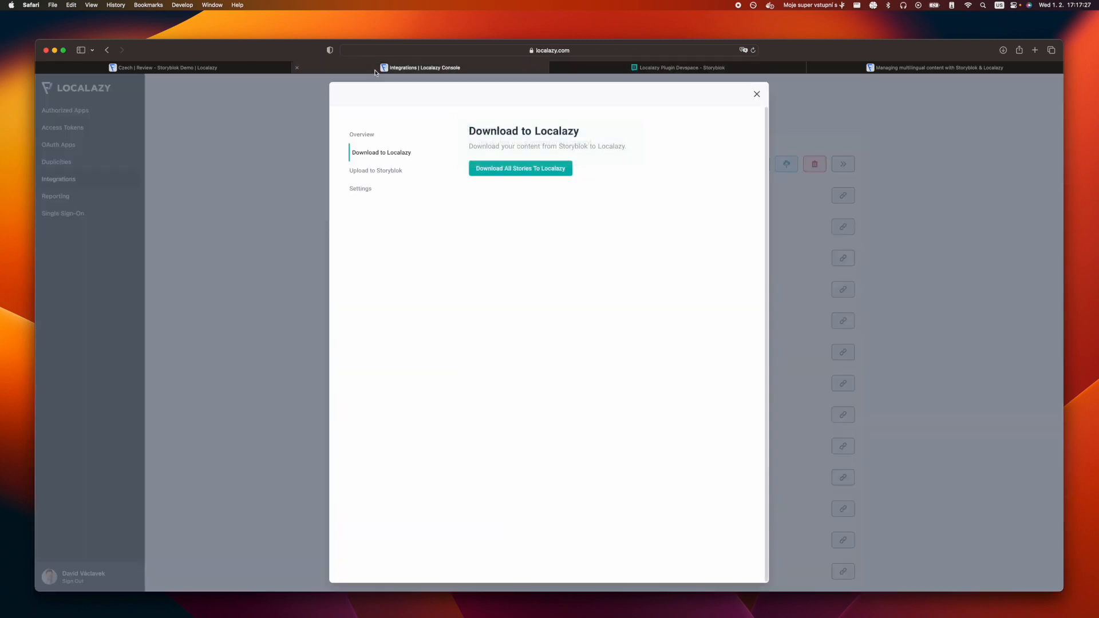
click(363, 188)
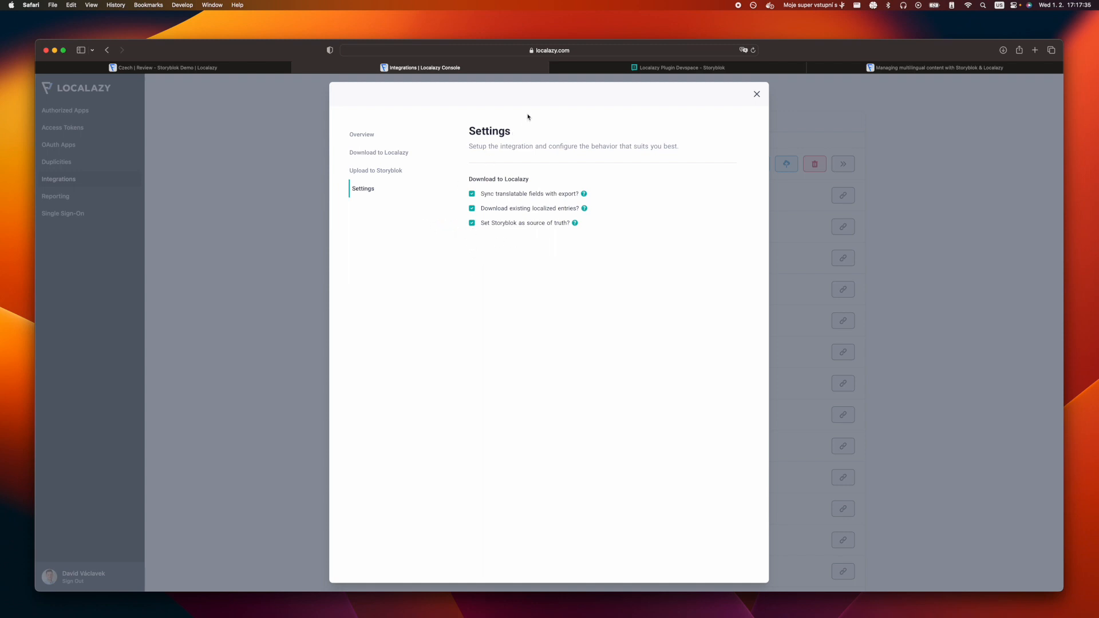
- Approve the Czech version "Moje super vstupní stránka II" in the Localazy review and return to the project's translations
click(260, 69)
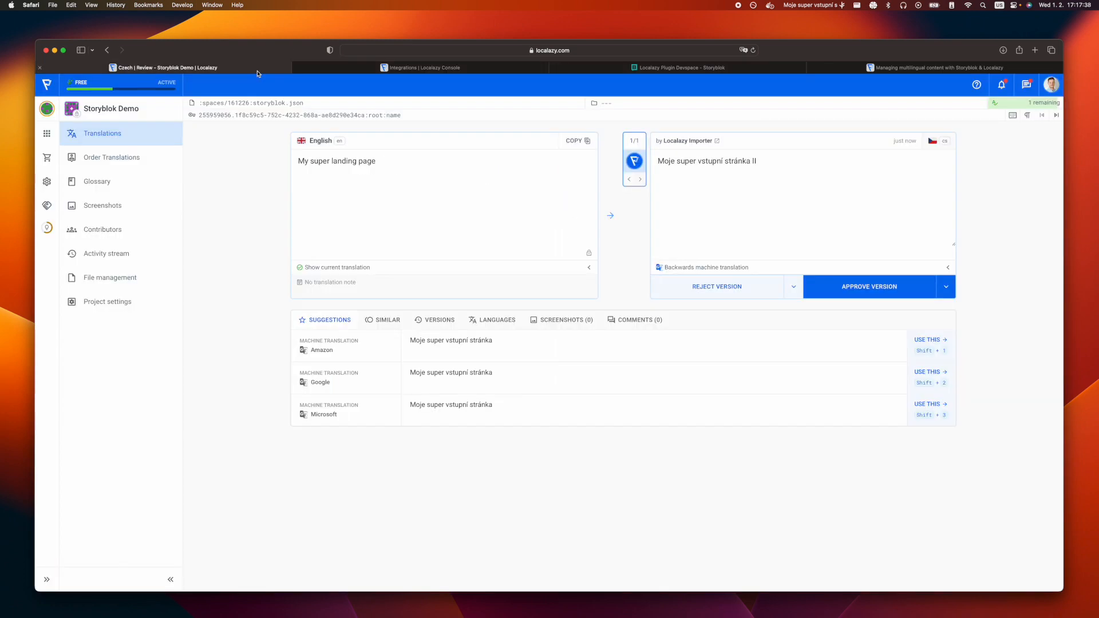
click(852, 286)
click(596, 330)
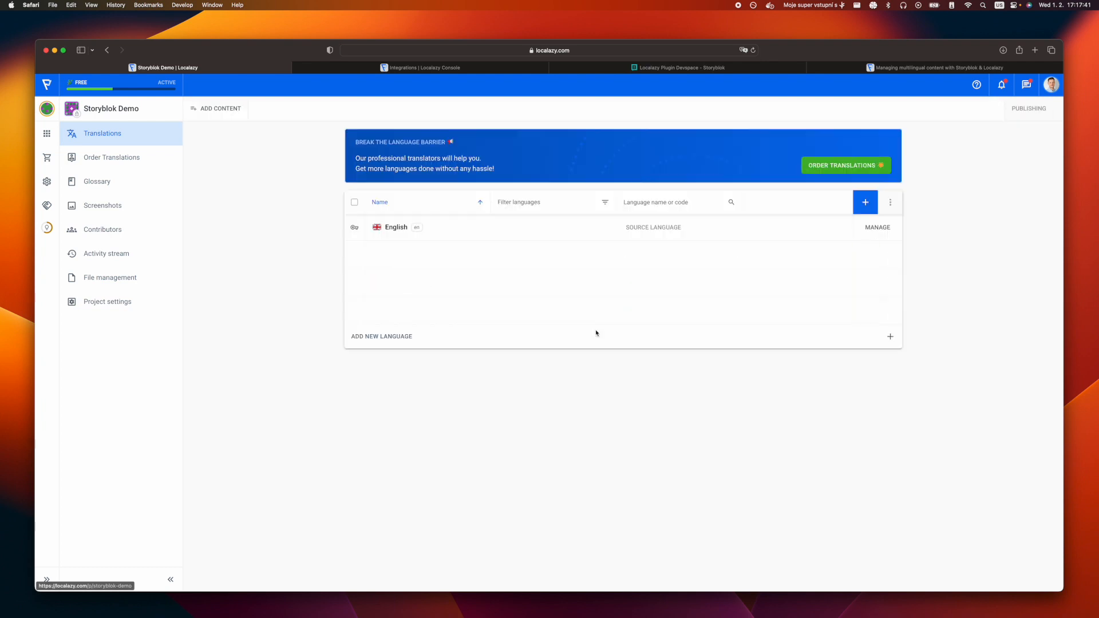
- Change the Czech Name of the Landing story in Storyblok to "Moje super vstupní stránka III" and save the story
click(399, 69)
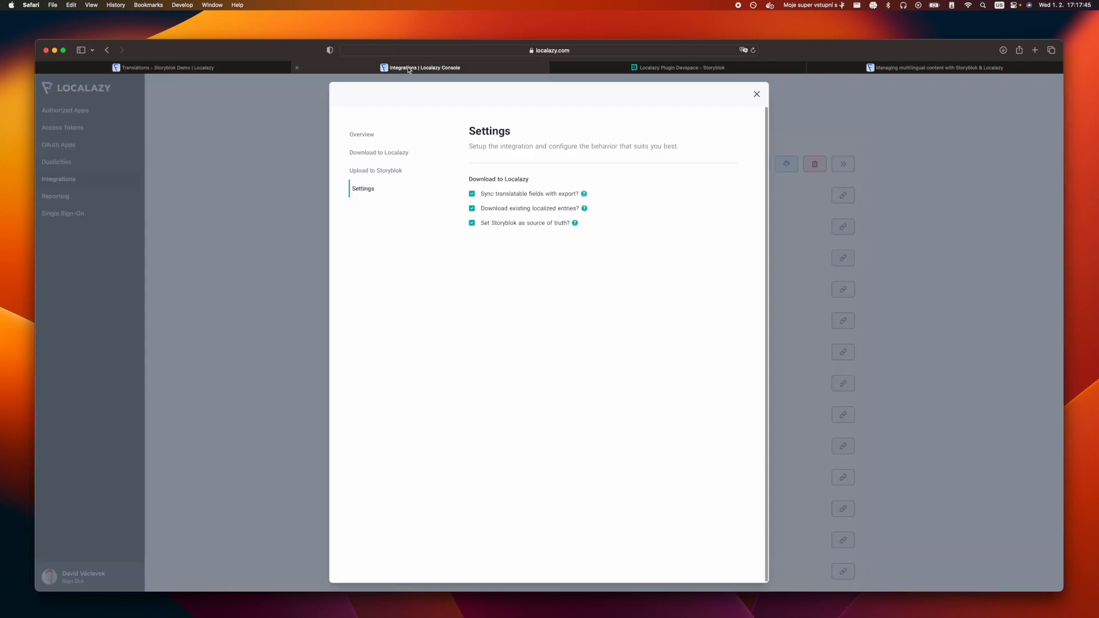
click(595, 66)
click(441, 232)
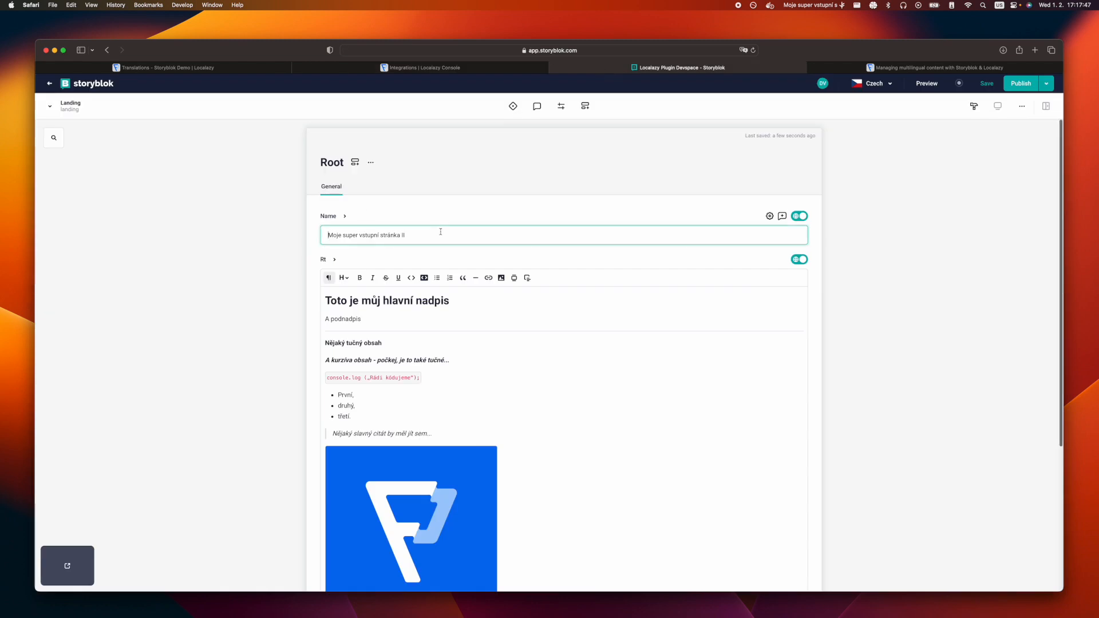
text(I)
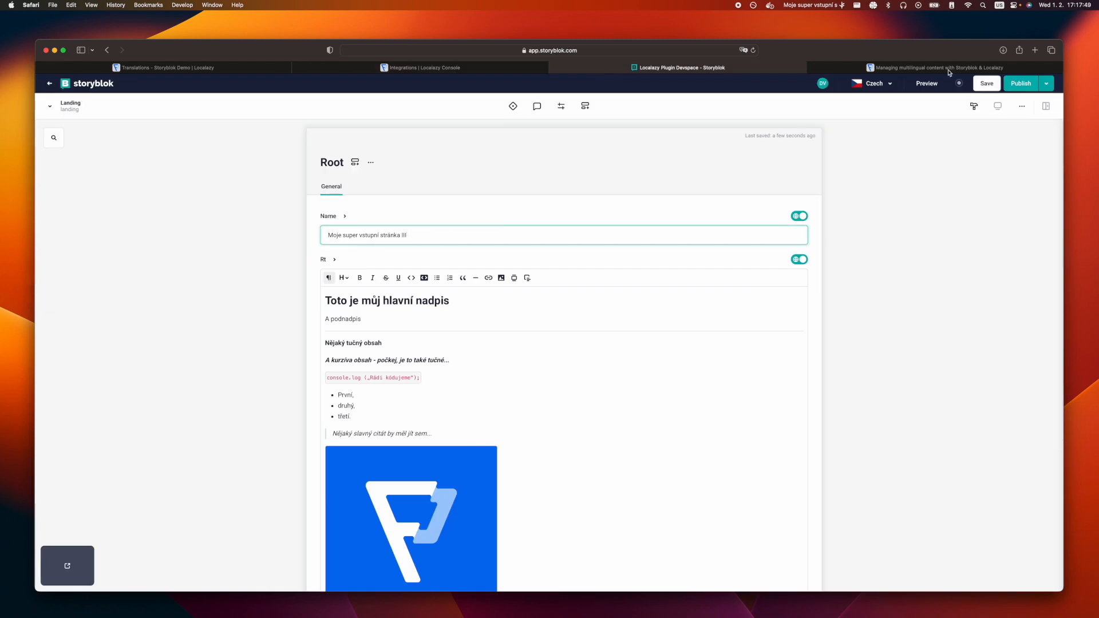
click(986, 85)
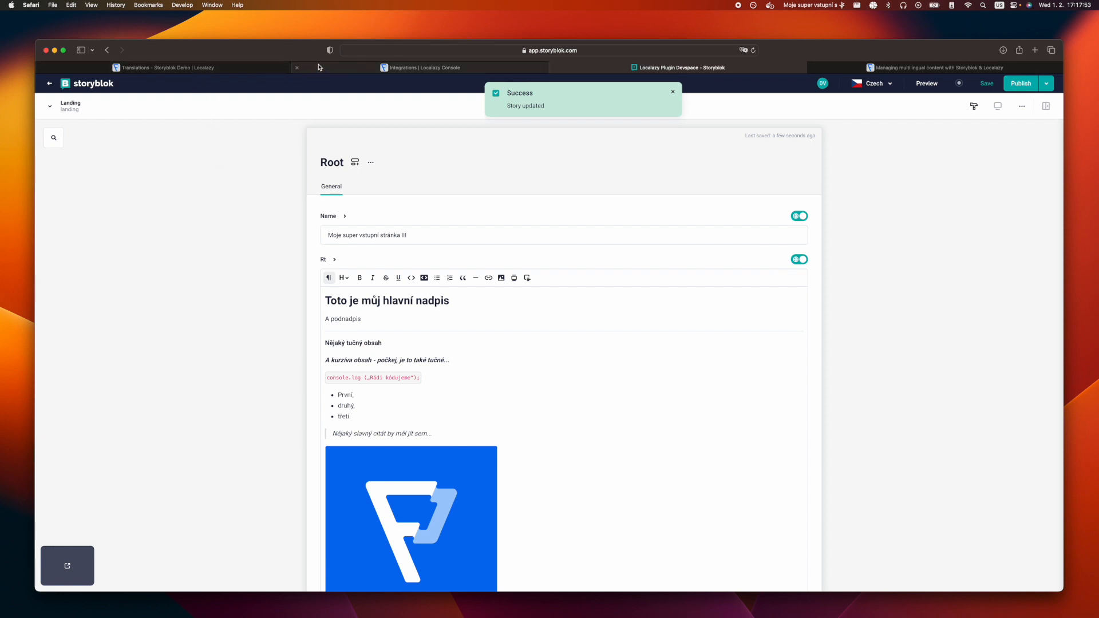
- Download all stories to Localazy with Storyblok as the source of truth, and reload the Storyblok Demo project's translations
click(344, 67)
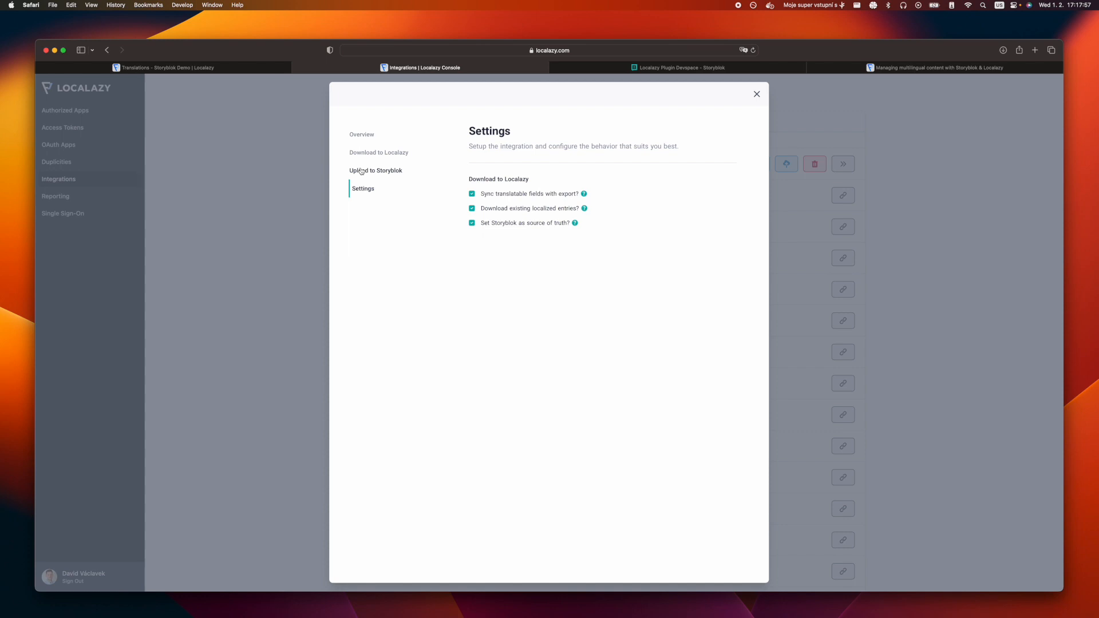
click(372, 153)
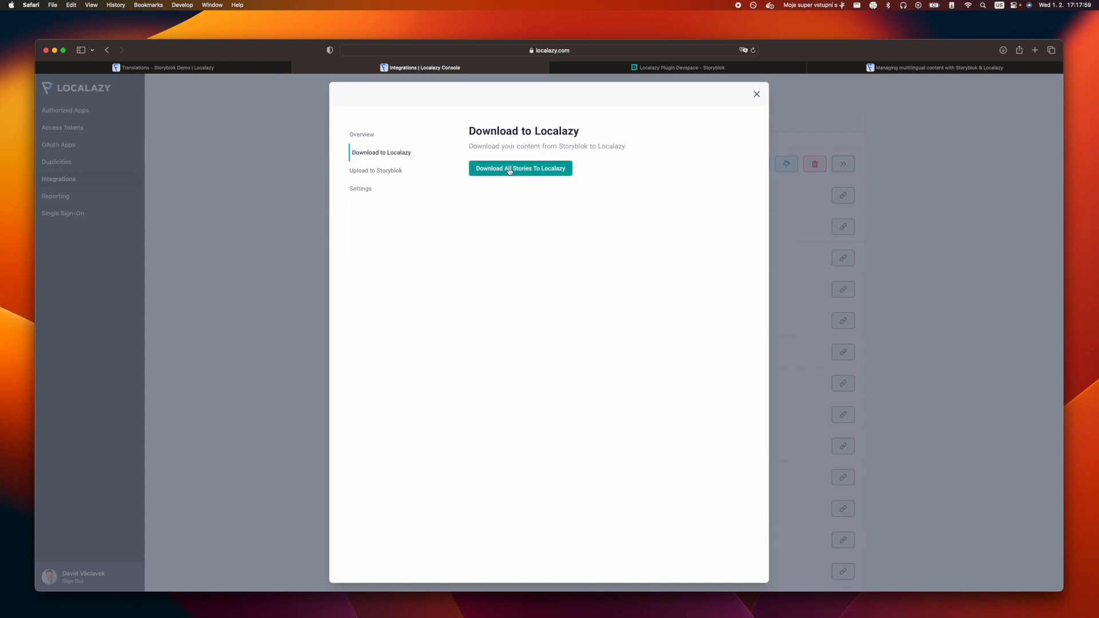
click(226, 71)
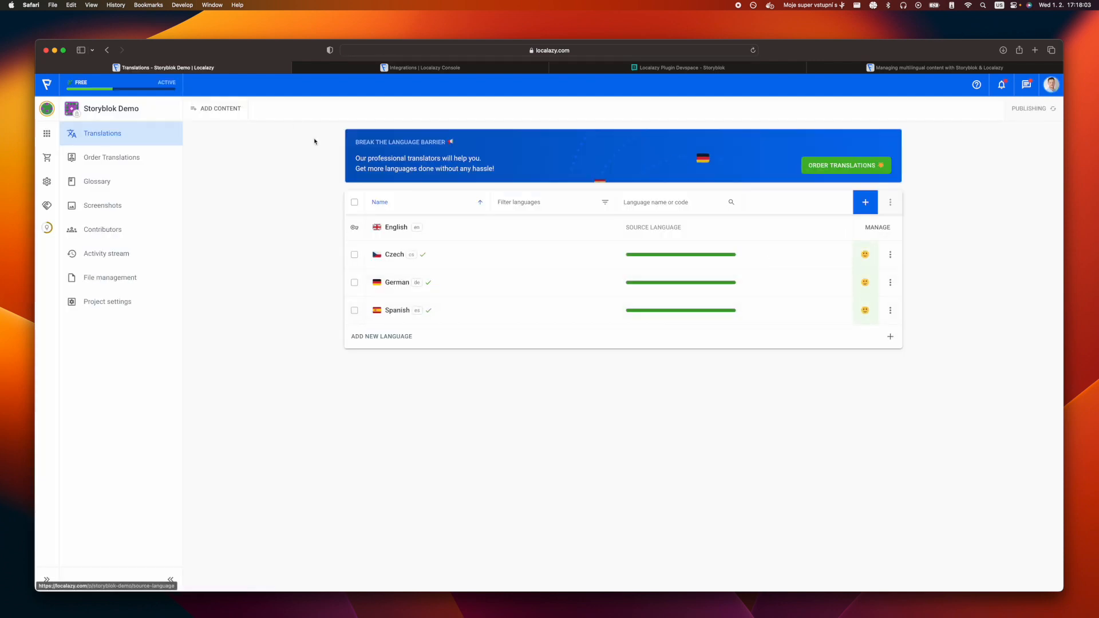
click(421, 68)
click(505, 176)
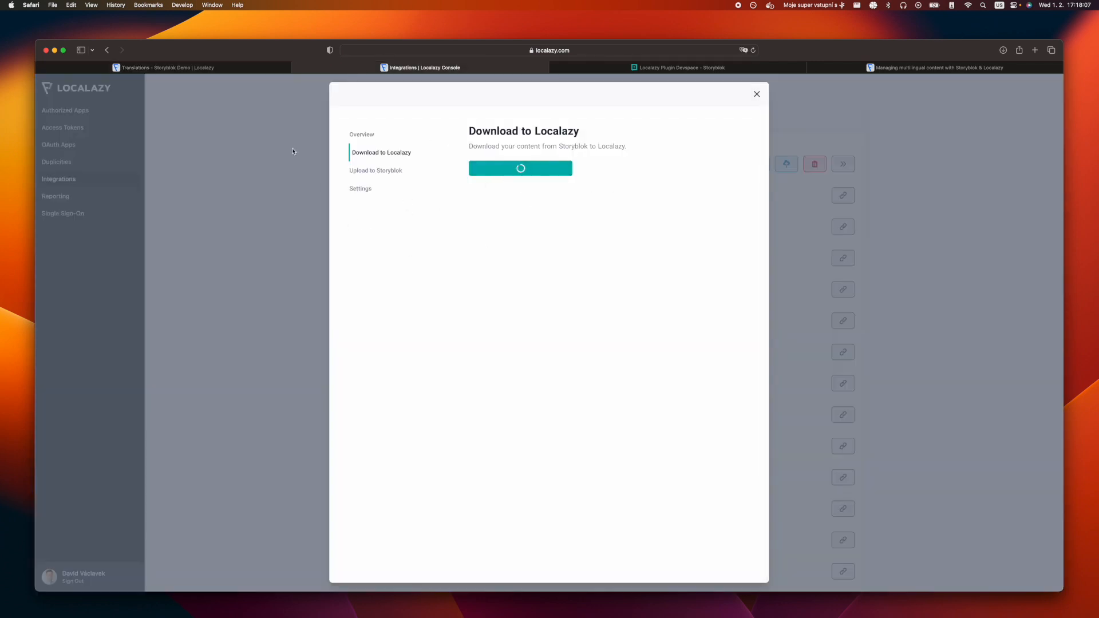
click(216, 71)
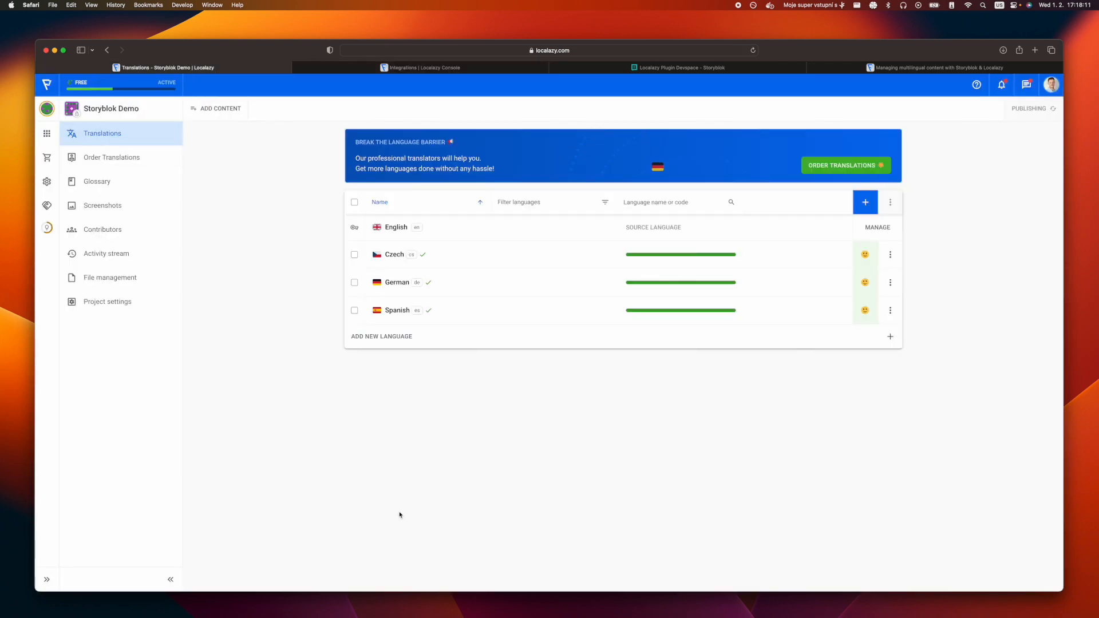
key(super+r)
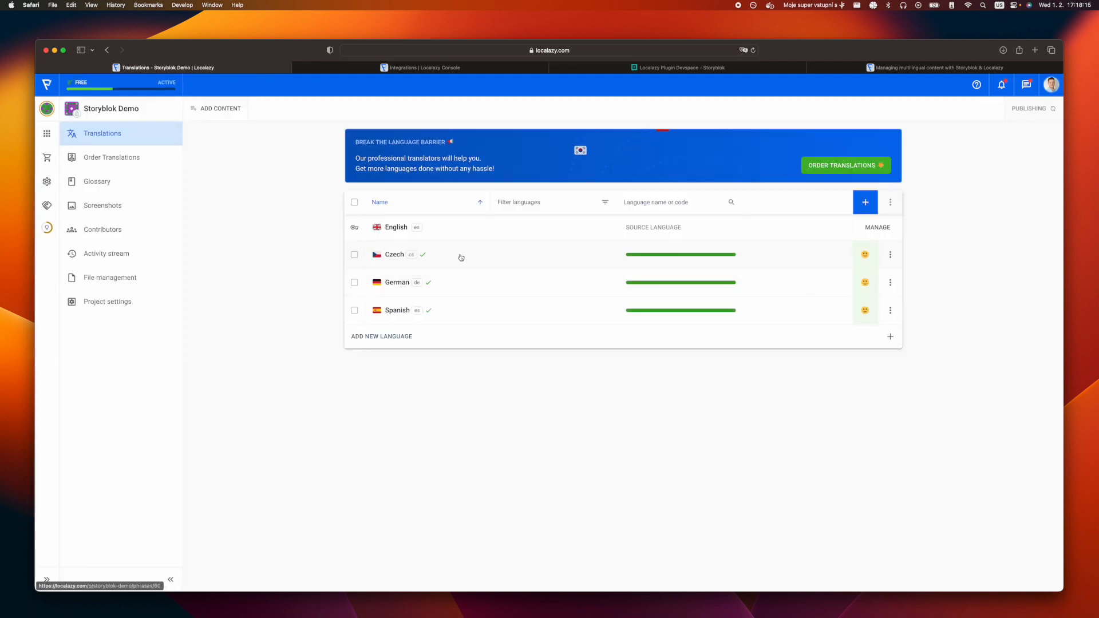
- Examine the Czech translation of "My super landing page" in Localazy and close its editor without saving
click(759, 258)
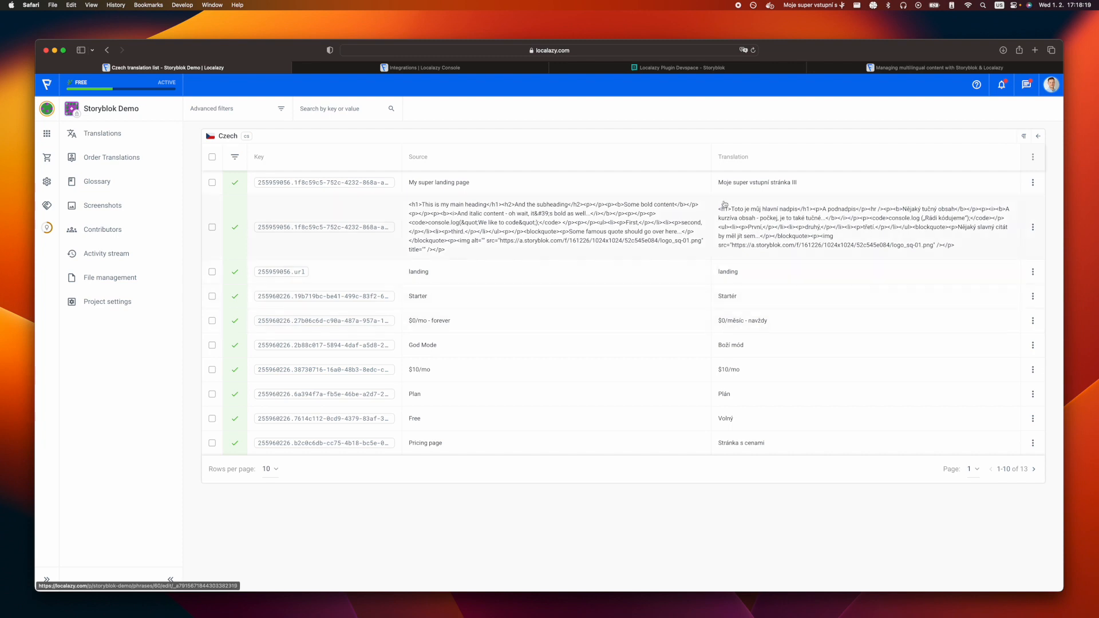
click(740, 189)
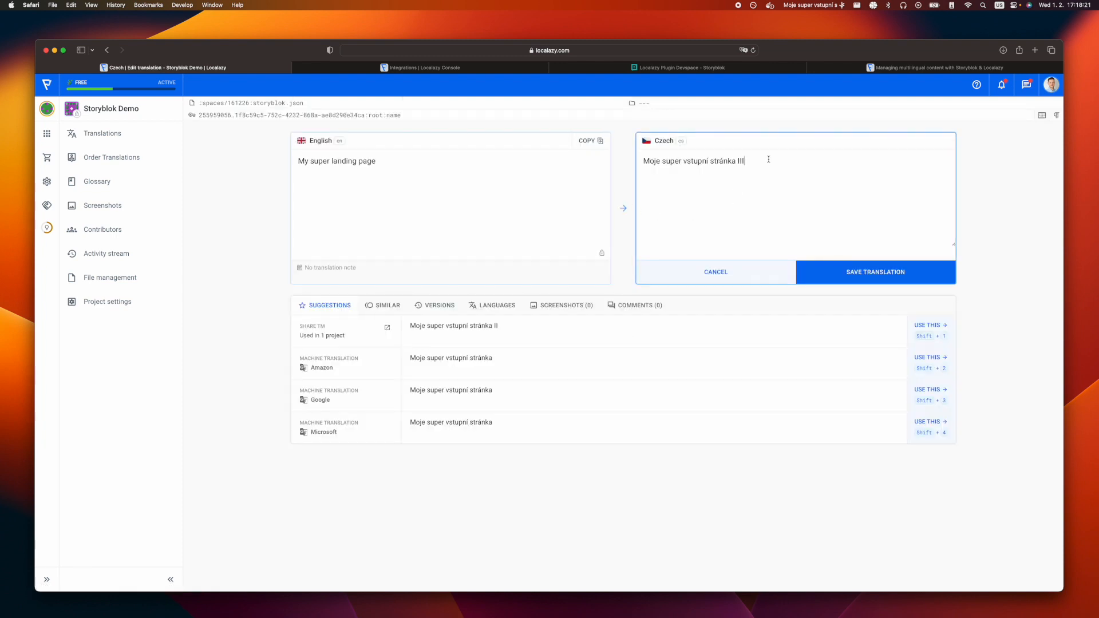
click(715, 269)
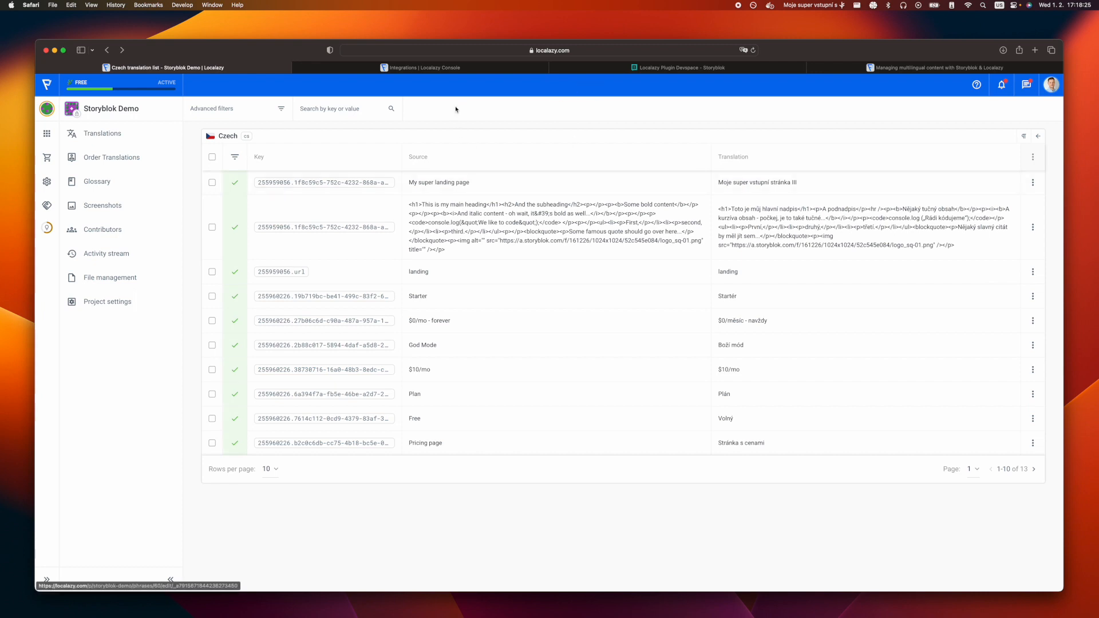
- Return to the Localazy integration's settings and examine the option that sets Storyblok as the source of truth
click(679, 68)
click(413, 69)
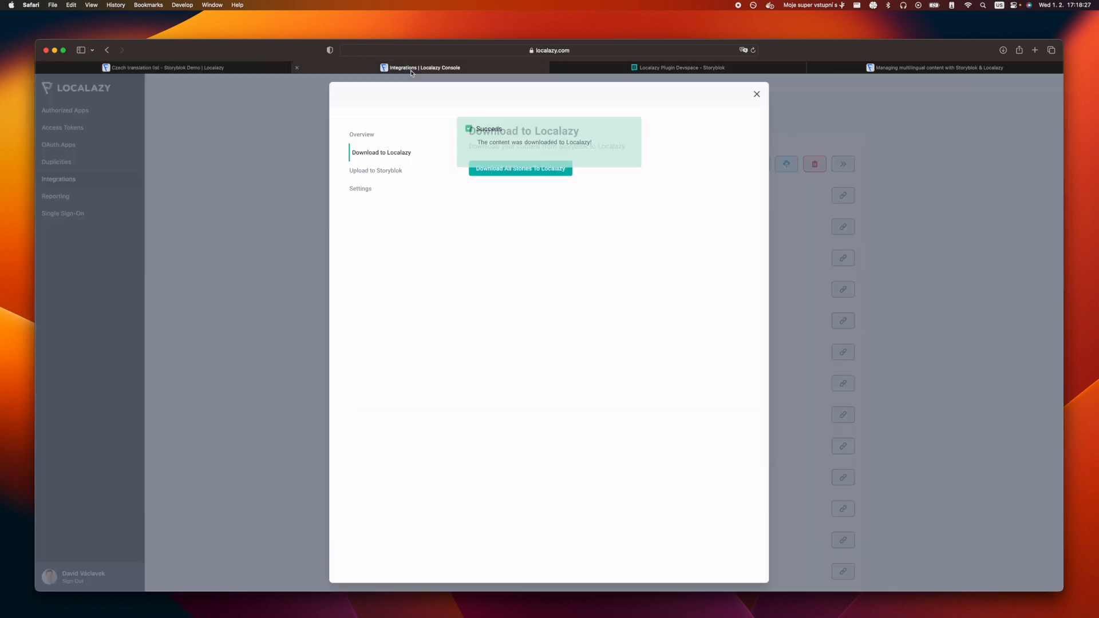
click(363, 189)
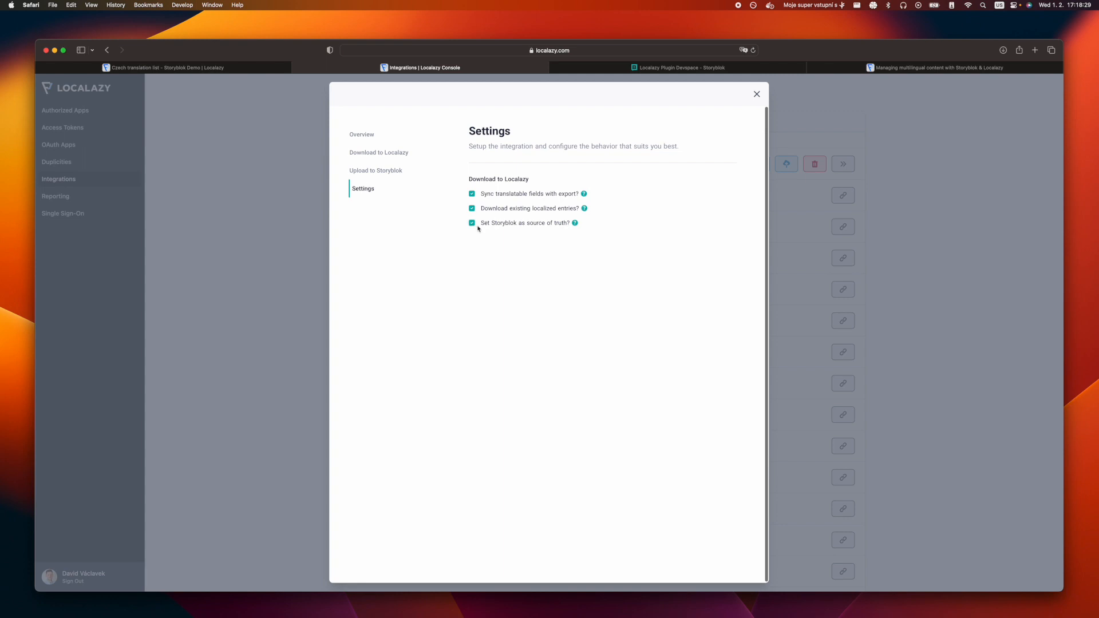